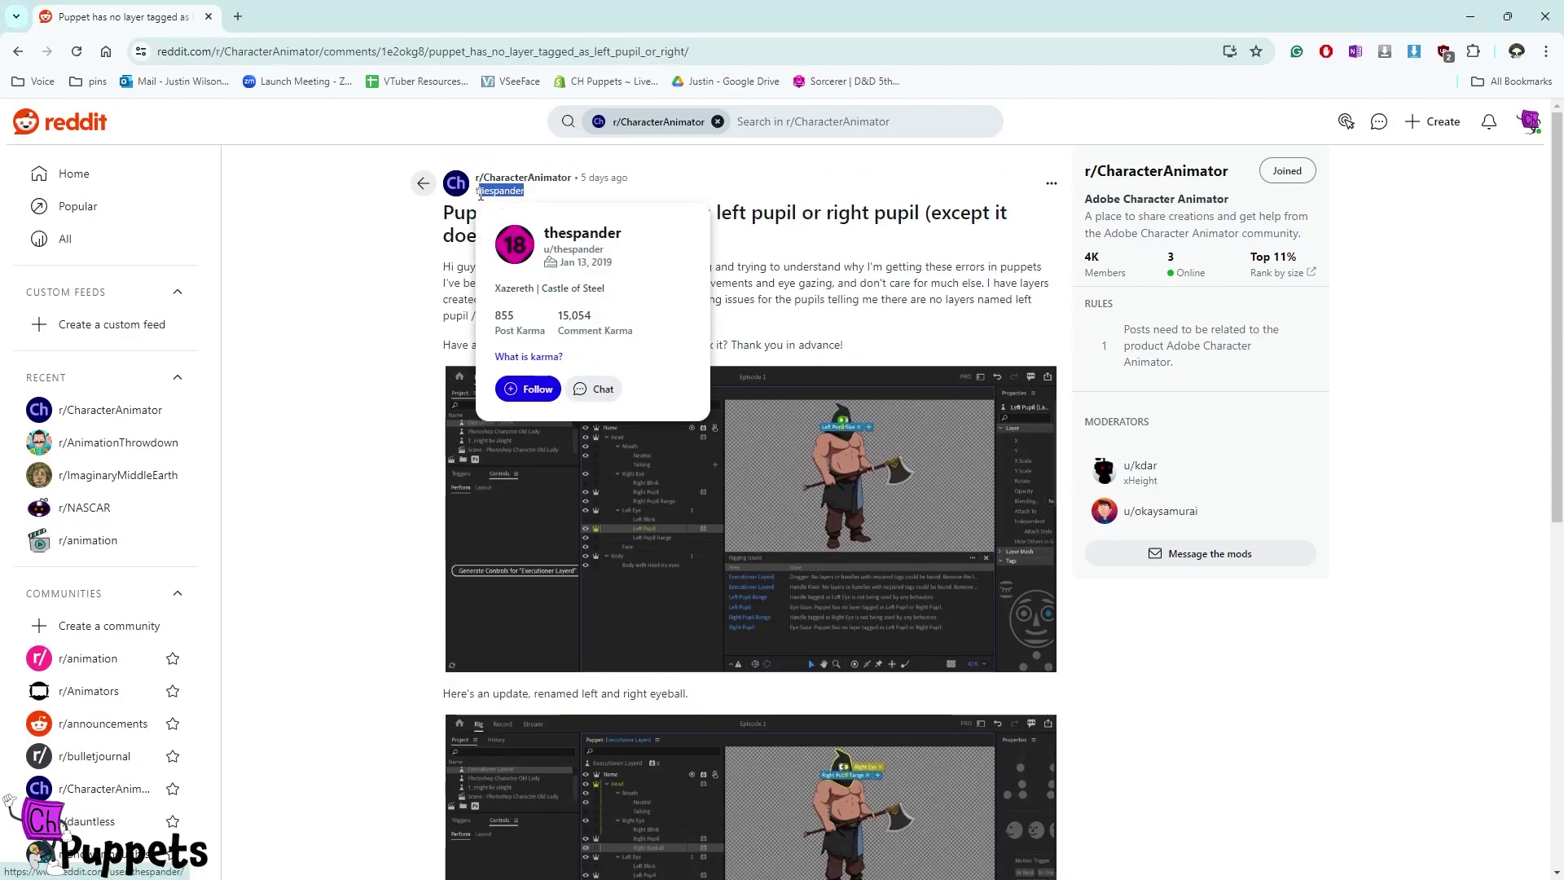
Step: Read the Reddit post about unrecognised pupils, then bring up the Executioner PSD in Photoshop
drag(539, 267, 740, 269)
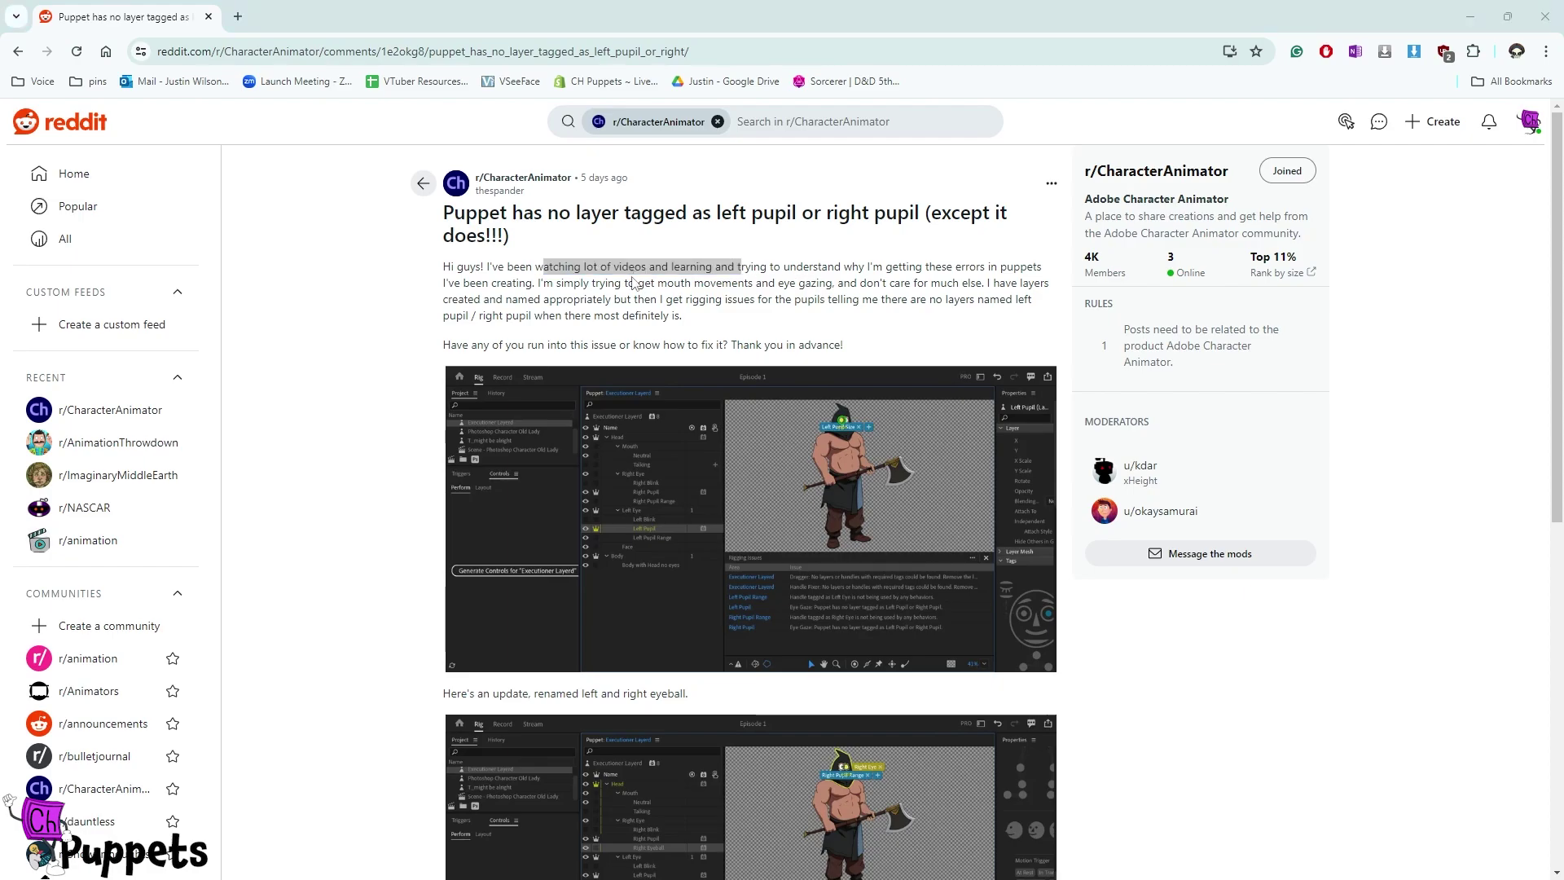
key(alt+Tab)
key(alt+Tab)
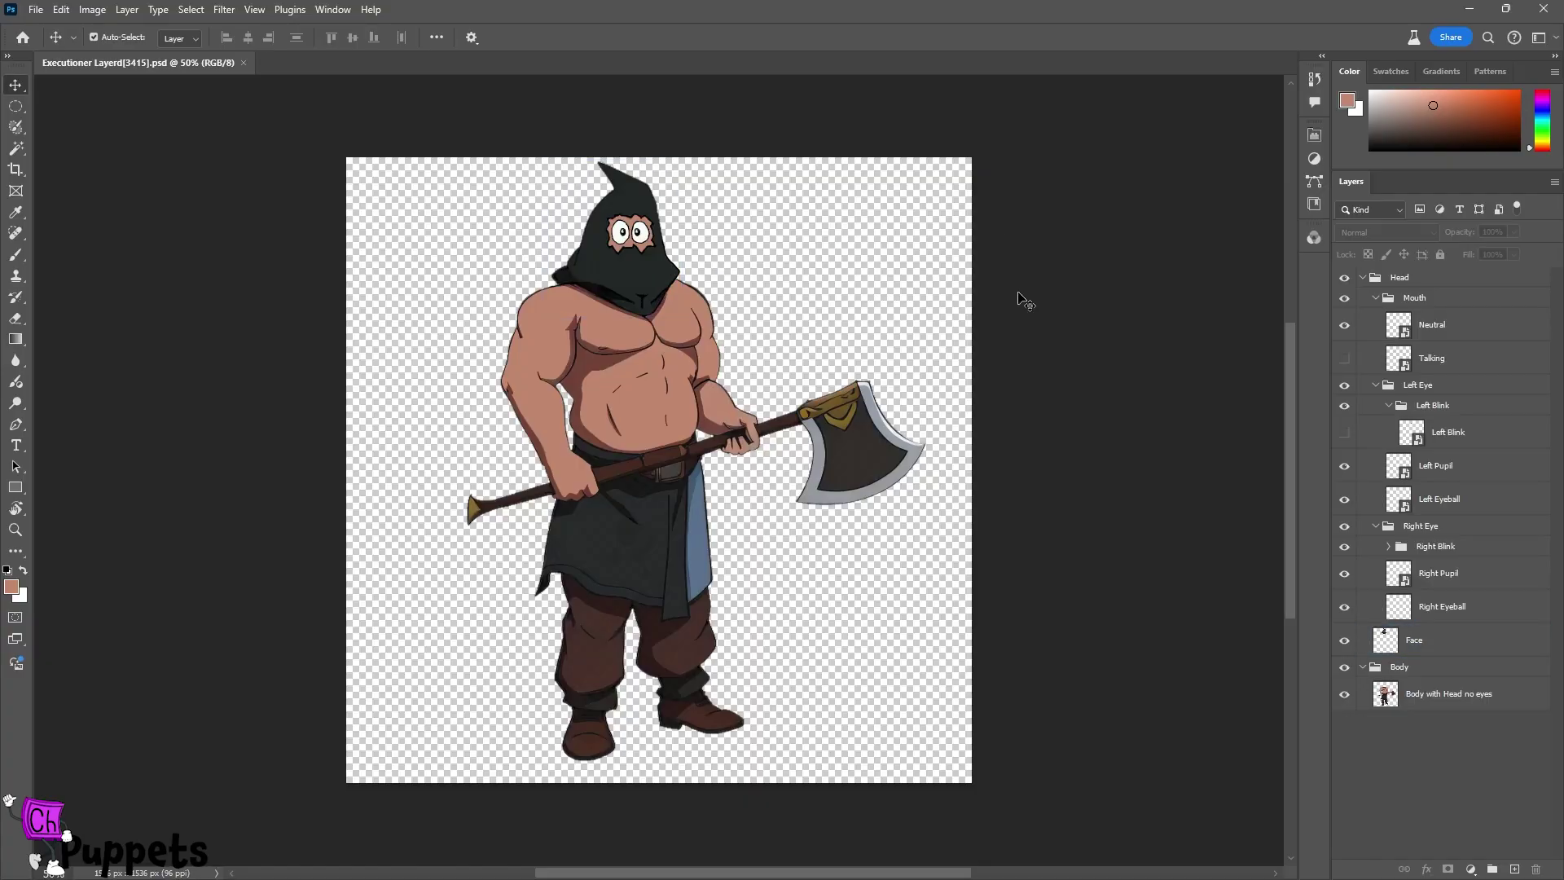
Step: Hide the 'Body with Head no eyes' layer so only the hooded head shows
click(1362, 276)
click(1356, 298)
click(1355, 319)
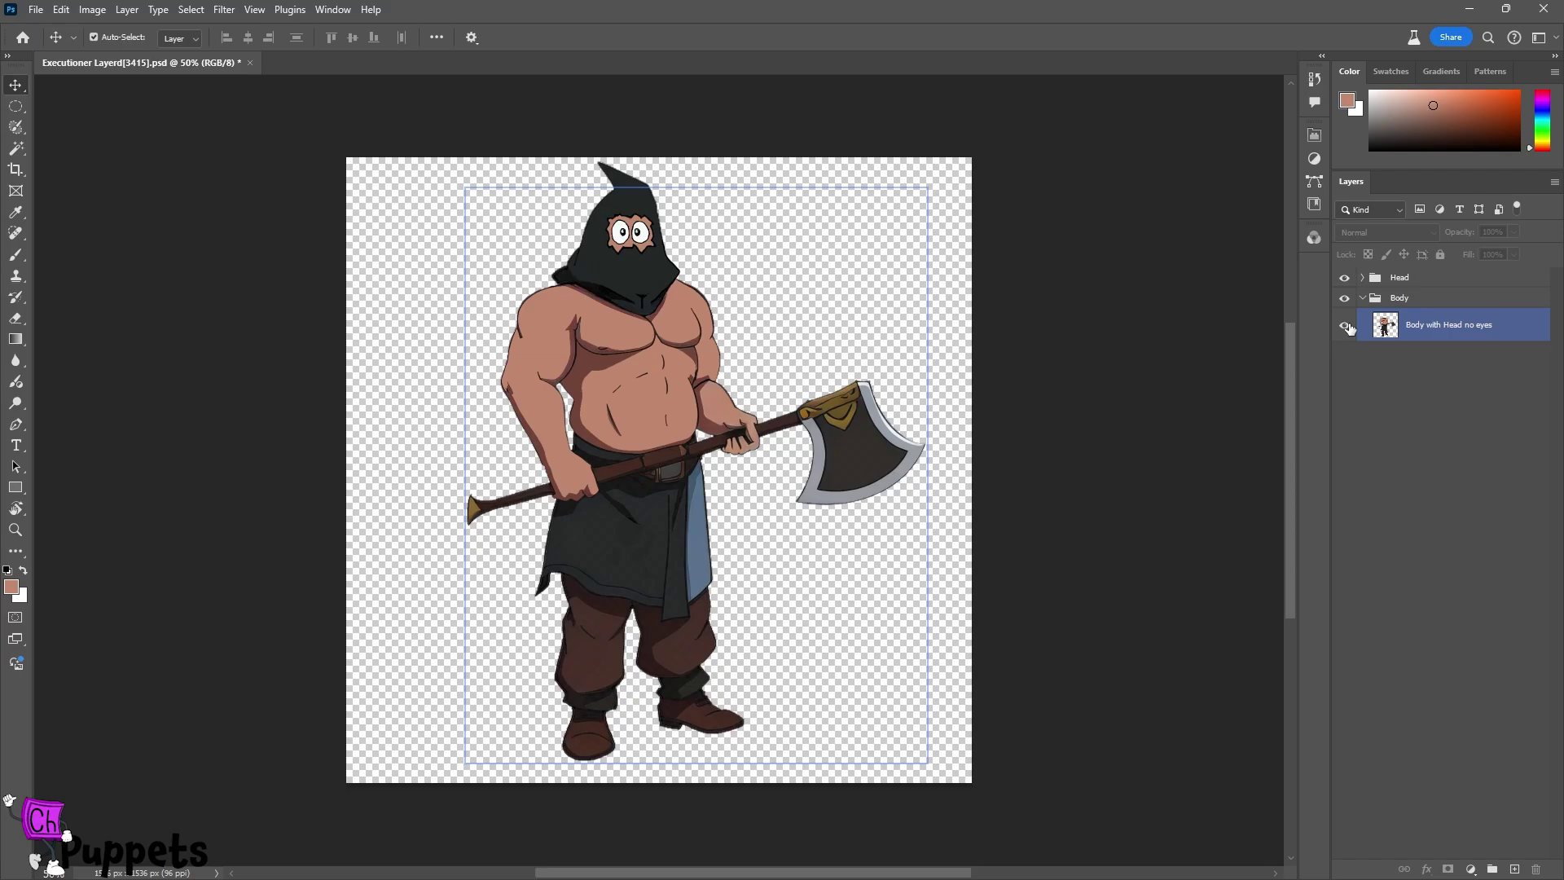
click(1344, 325)
Step: Expand the Head group and collapse its Mouth, Left Eye, Right Eye and Body subgroups
click(1389, 277)
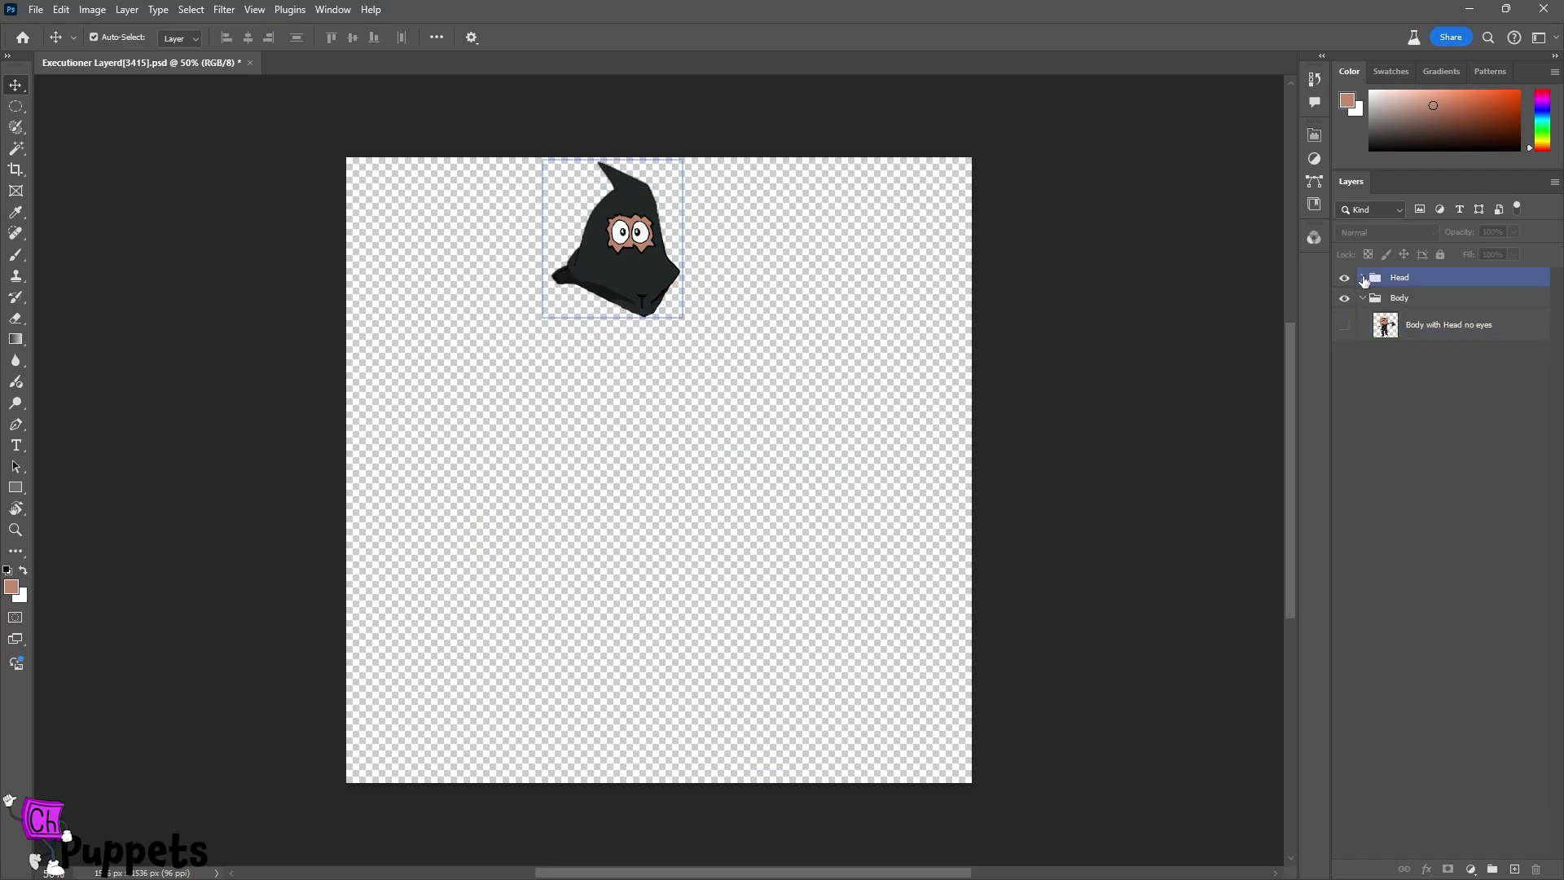
click(1362, 277)
click(1378, 314)
click(1378, 300)
click(1375, 297)
click(1376, 317)
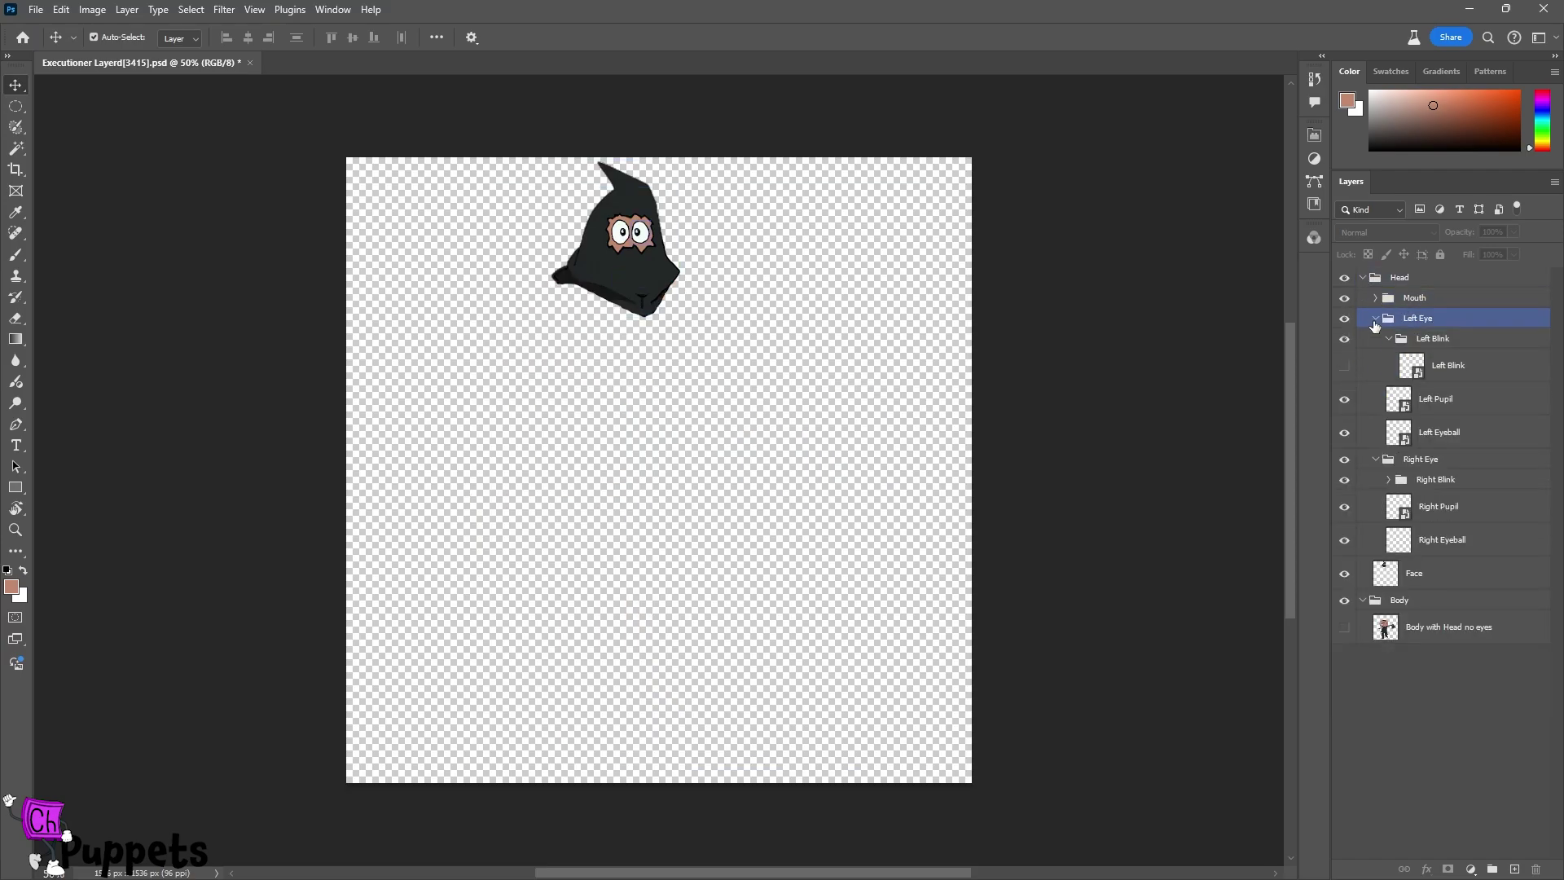
click(1375, 317)
click(1375, 340)
click(1375, 339)
click(1377, 365)
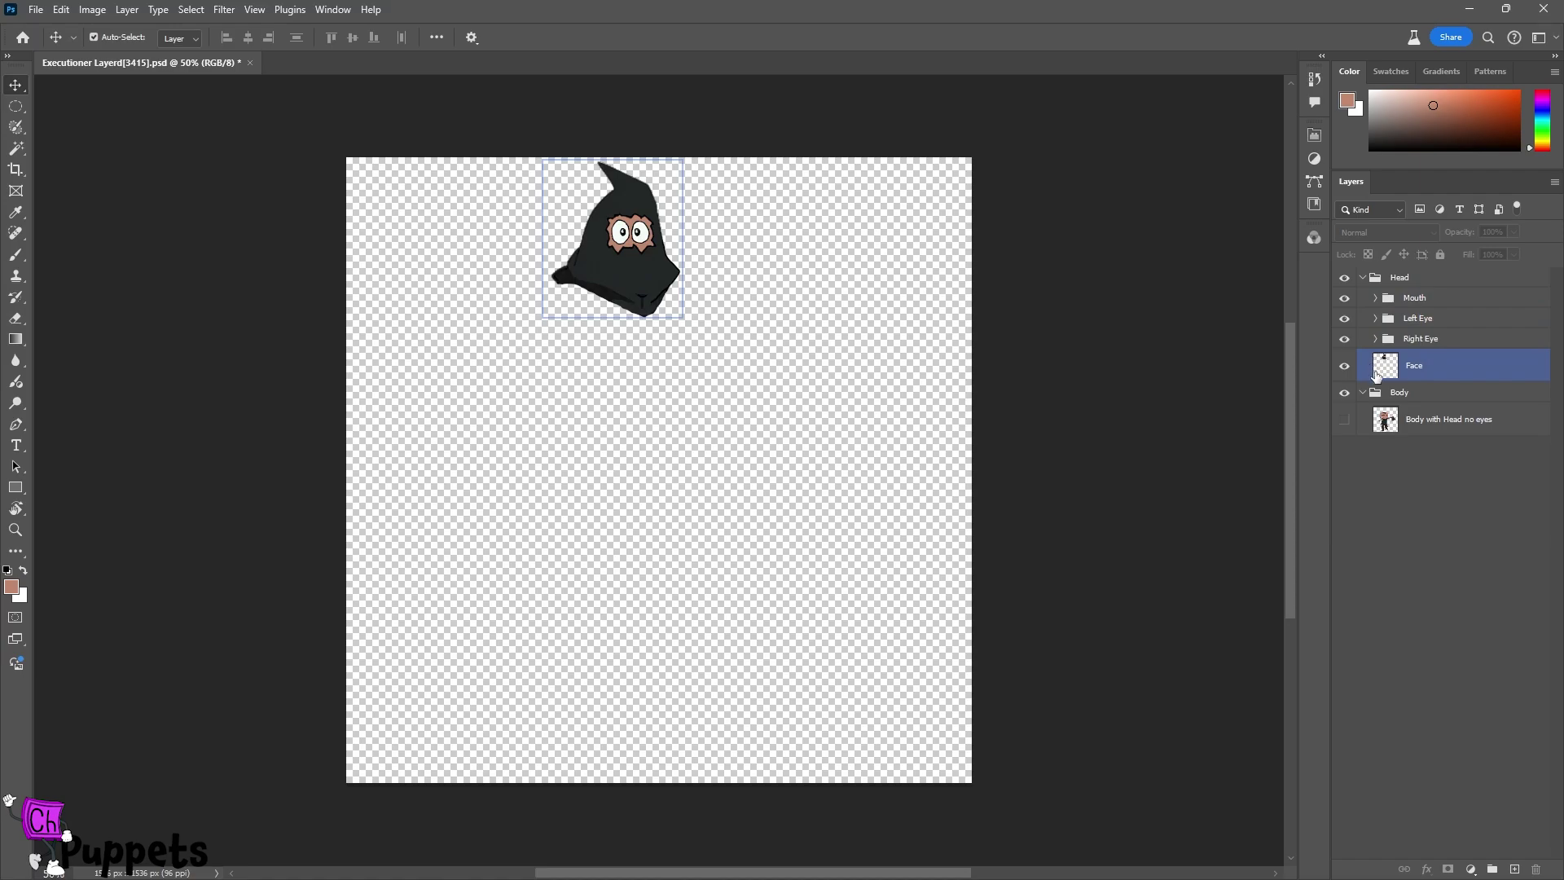
click(1363, 395)
click(1363, 395)
click(1382, 319)
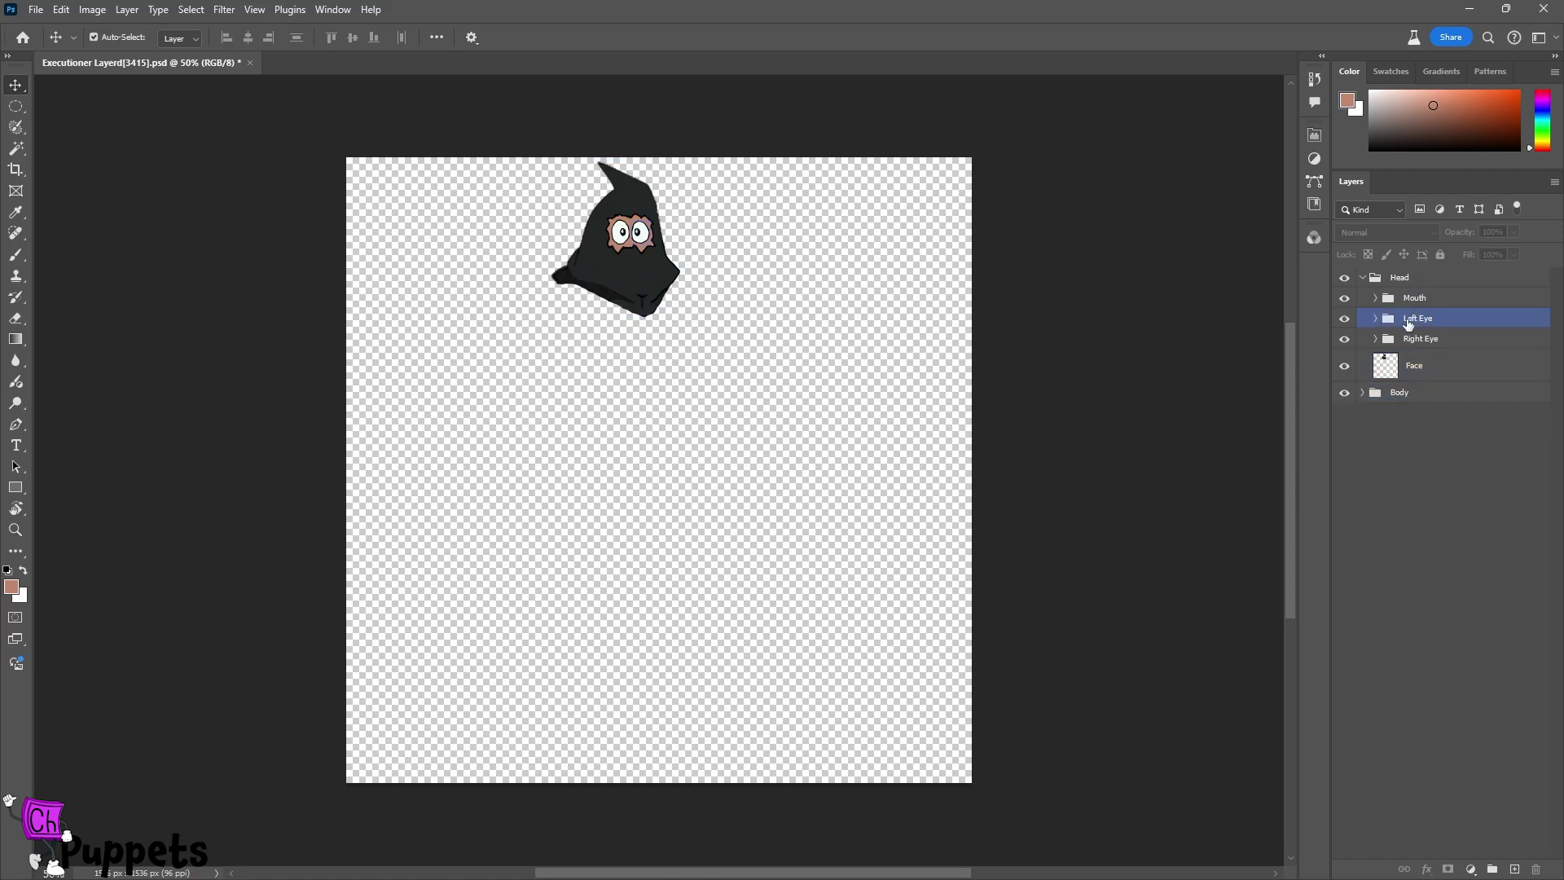
Step: Expand Left Eye and Right Eye to inspect their Blink groups, Pupil and Eyeball layers
click(1375, 318)
click(1385, 341)
click(1388, 338)
click(1383, 363)
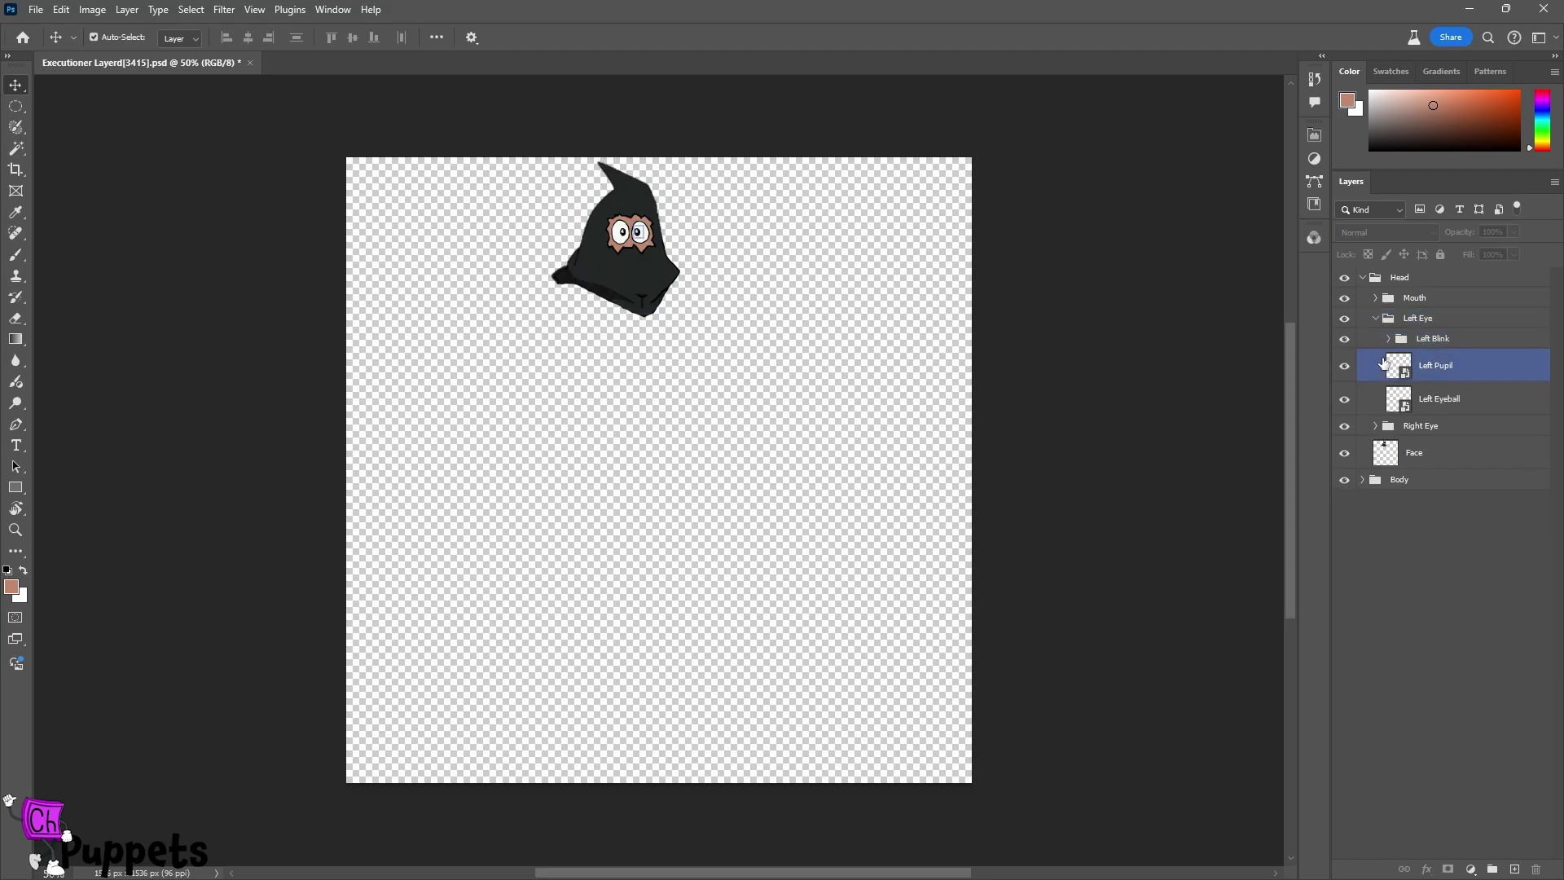
click(1384, 425)
click(1375, 425)
click(1395, 447)
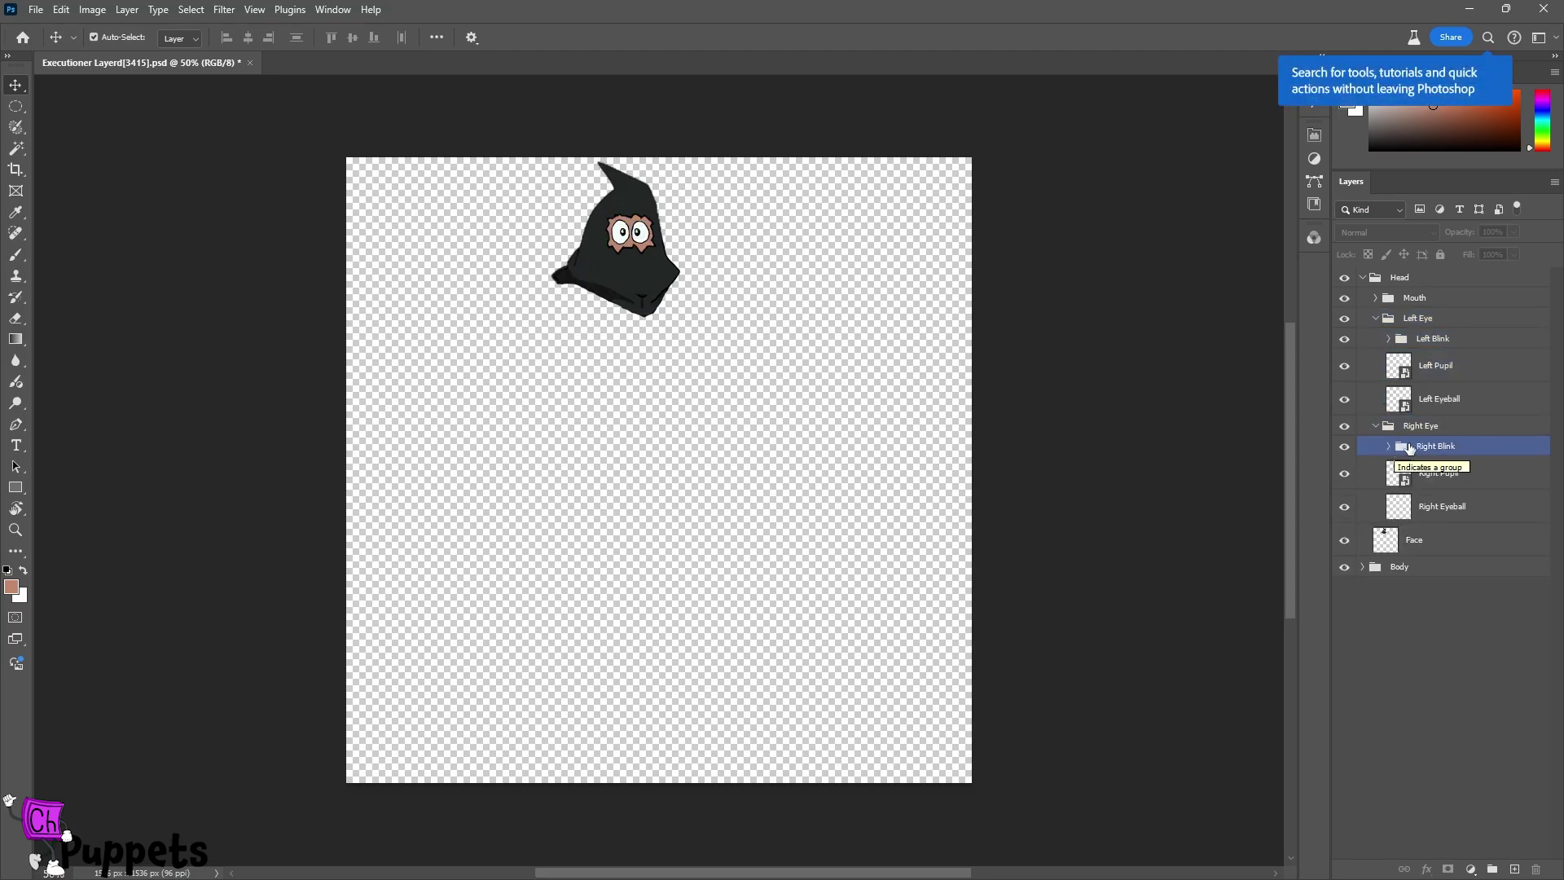
click(1405, 426)
click(1408, 450)
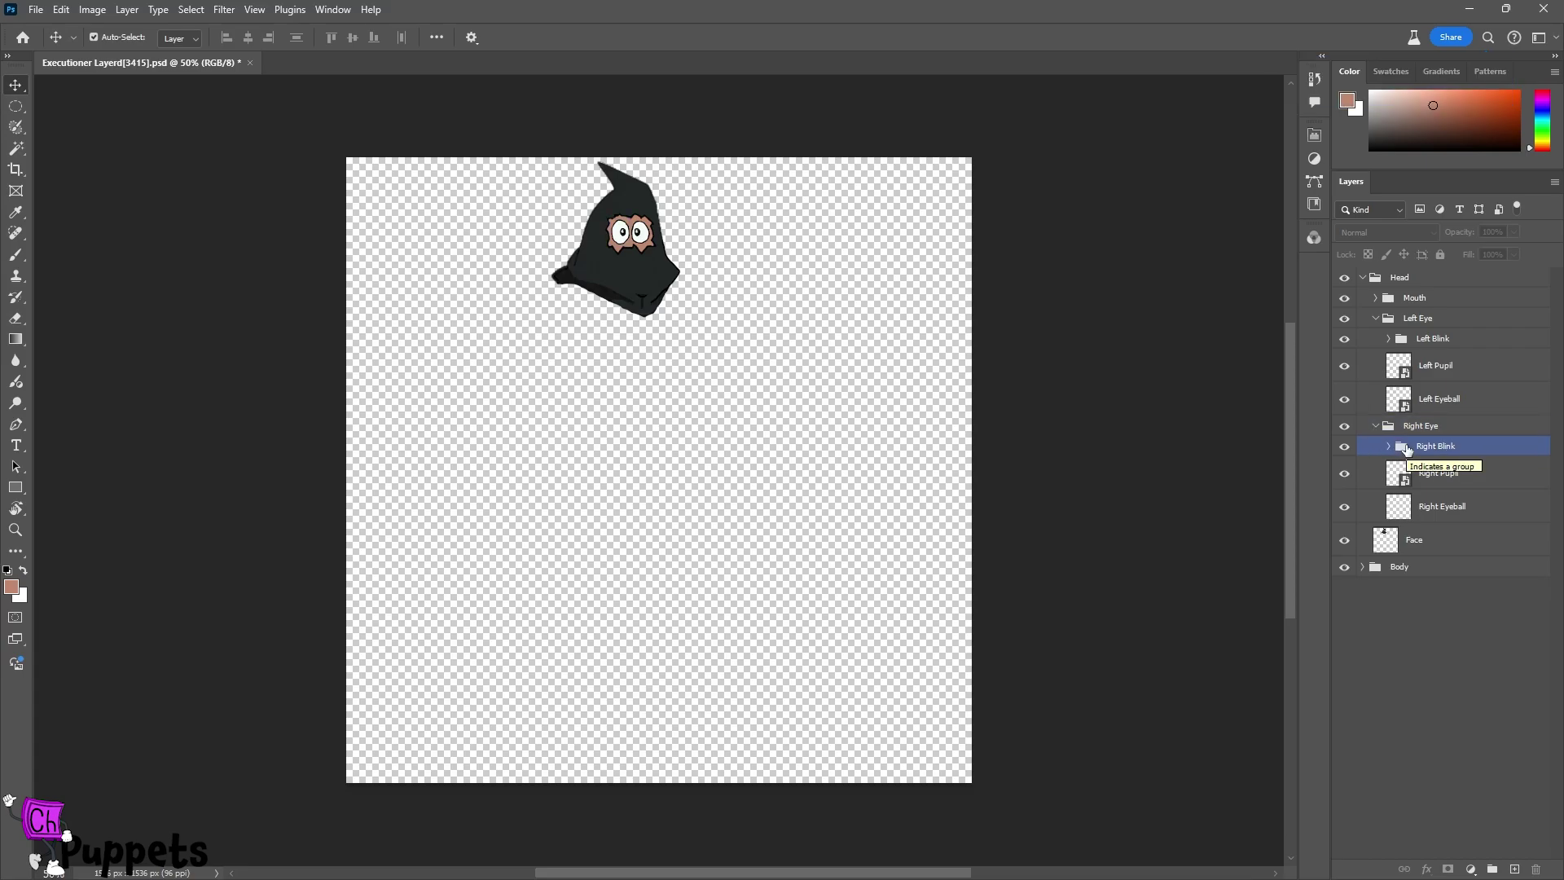
click(1435, 471)
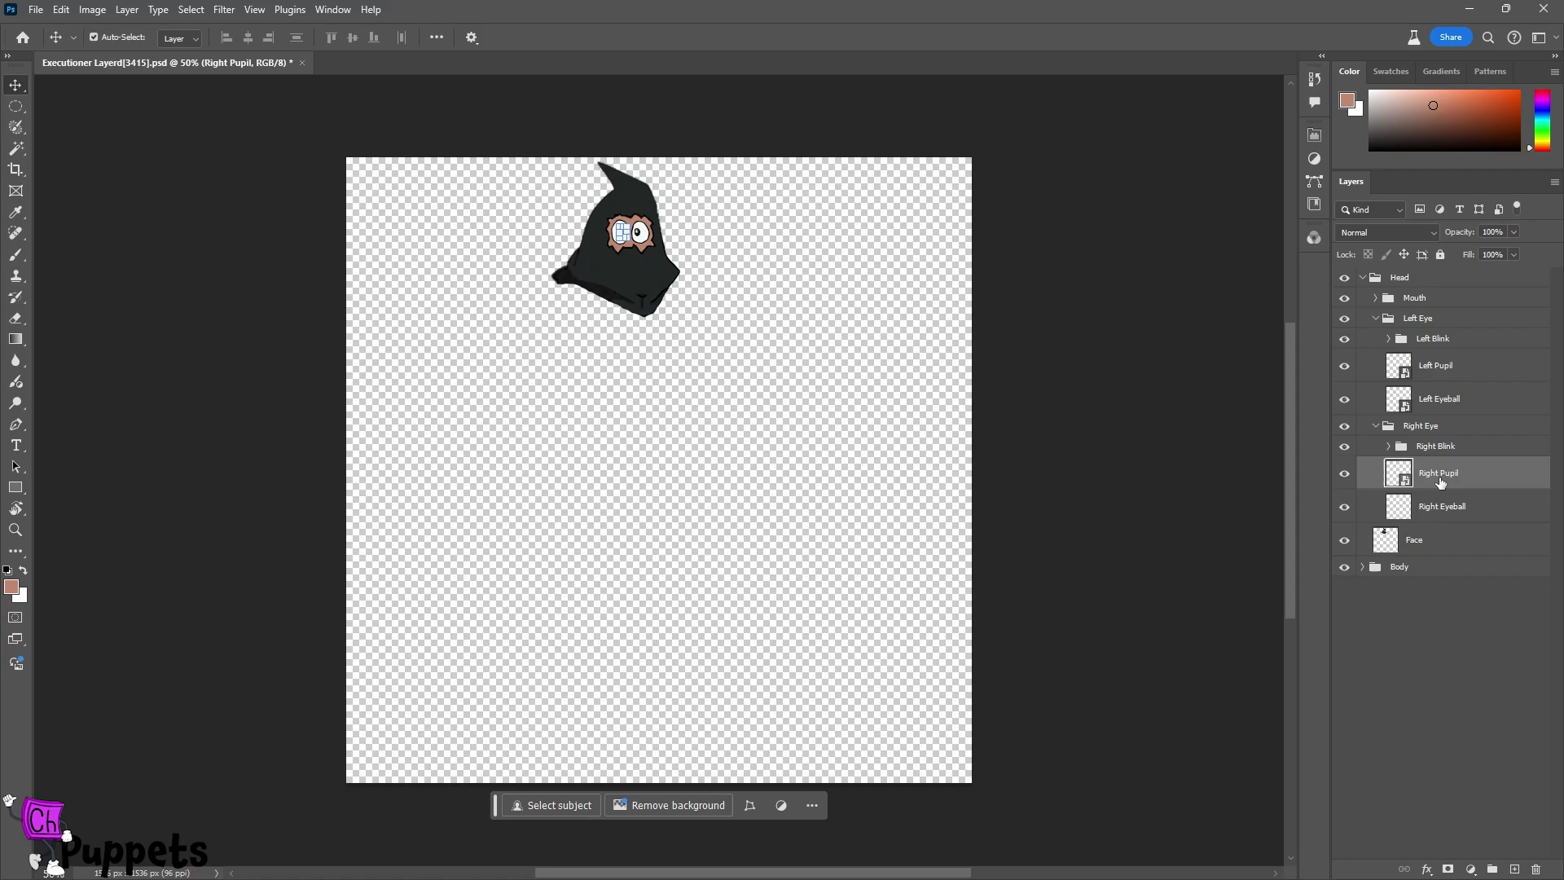
Step: Create two new layer groups and move them directly under Head
drag(1439, 482, 1432, 432)
click(1492, 869)
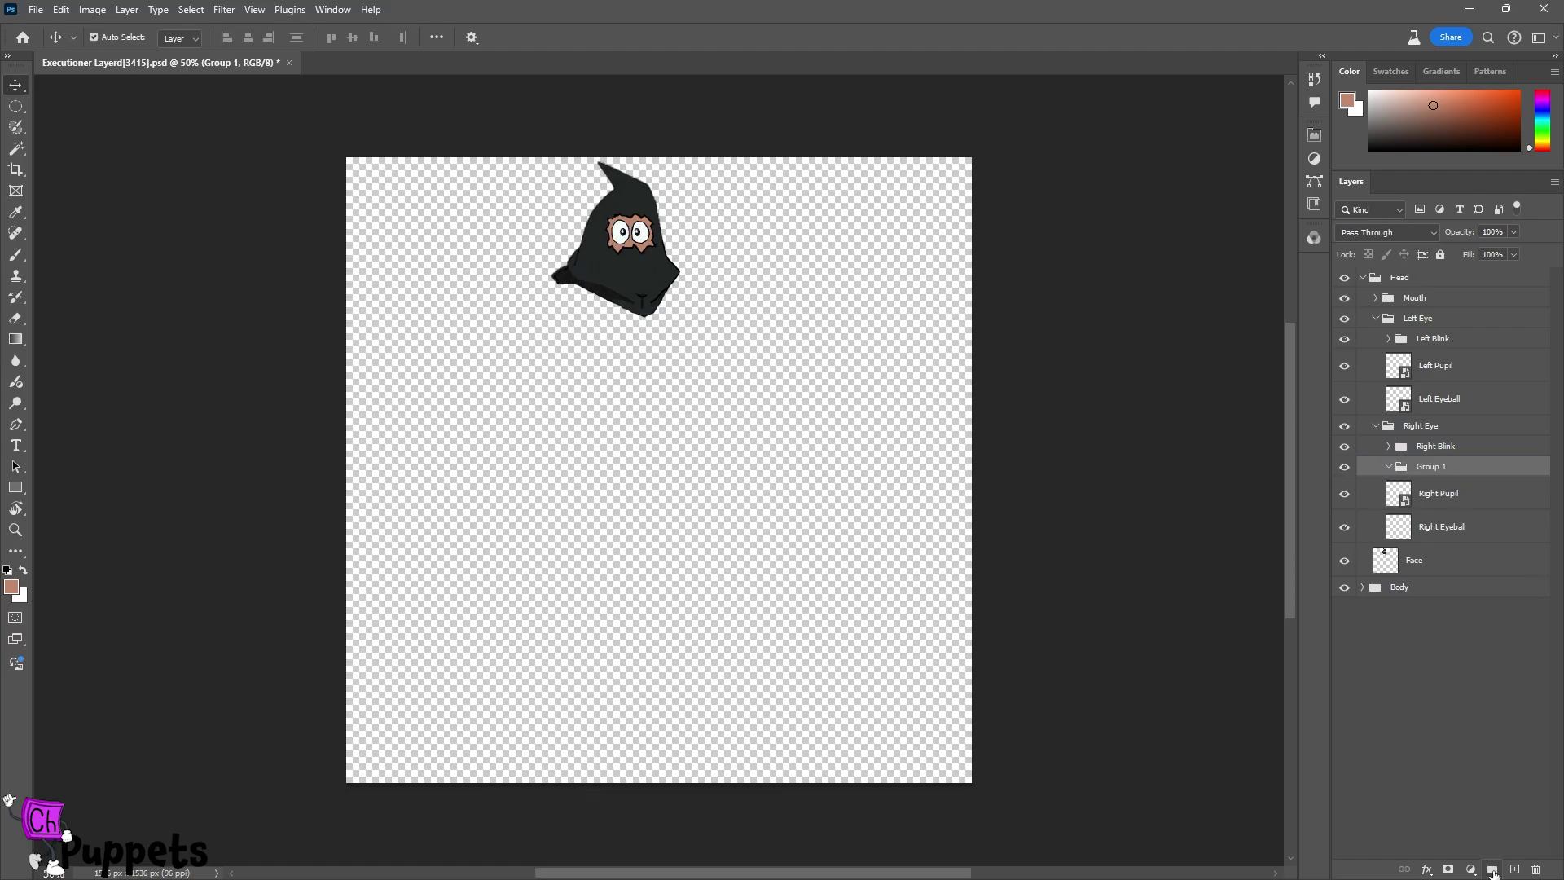
click(1492, 868)
shift+click(1426, 471)
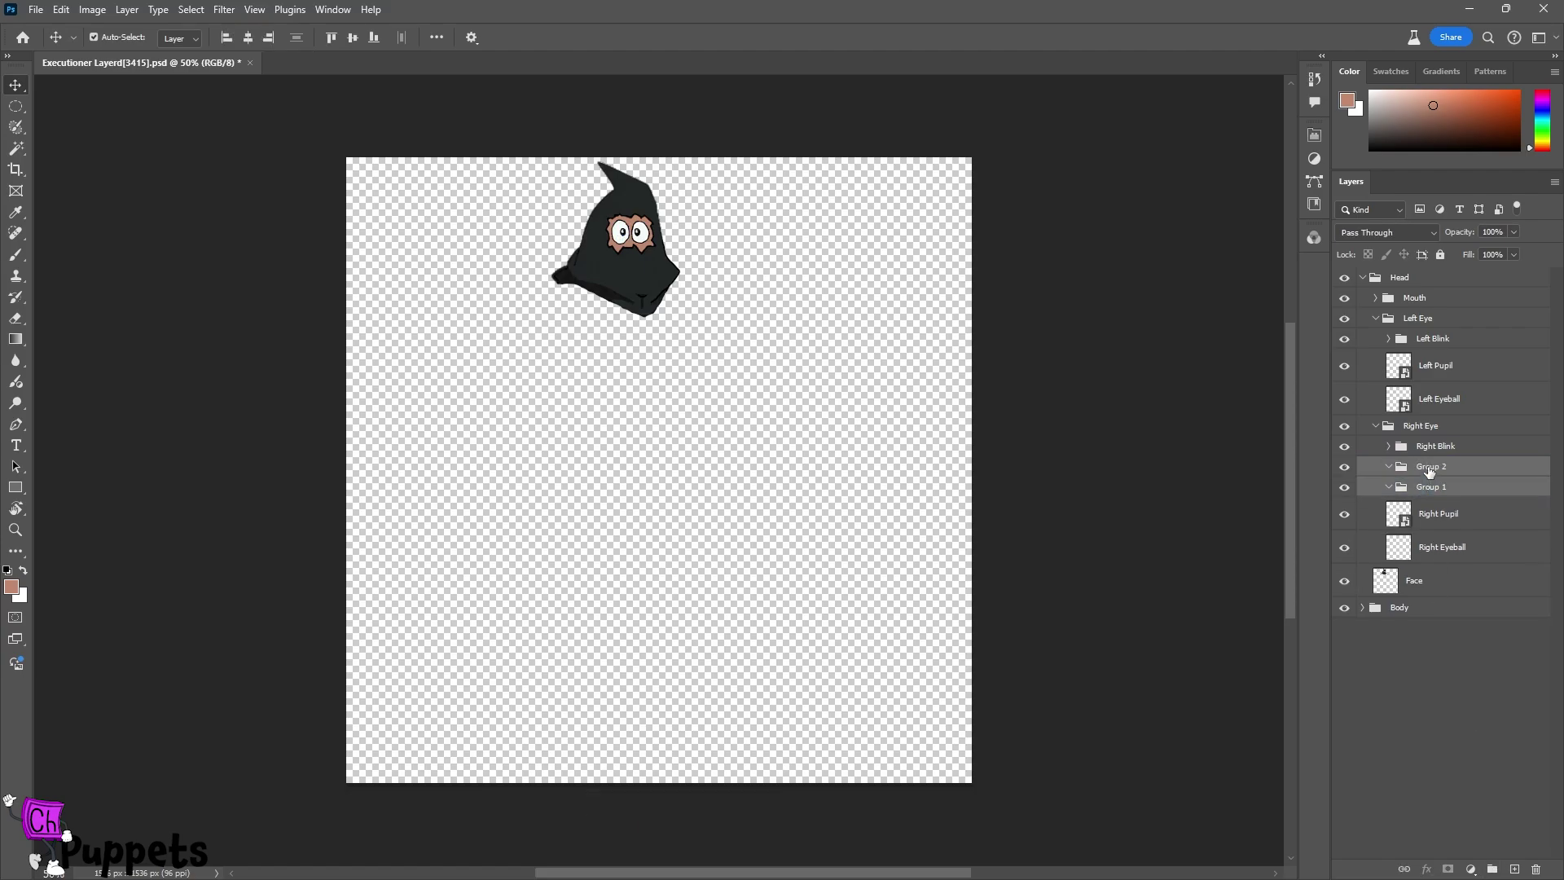
drag(1429, 471, 1406, 289)
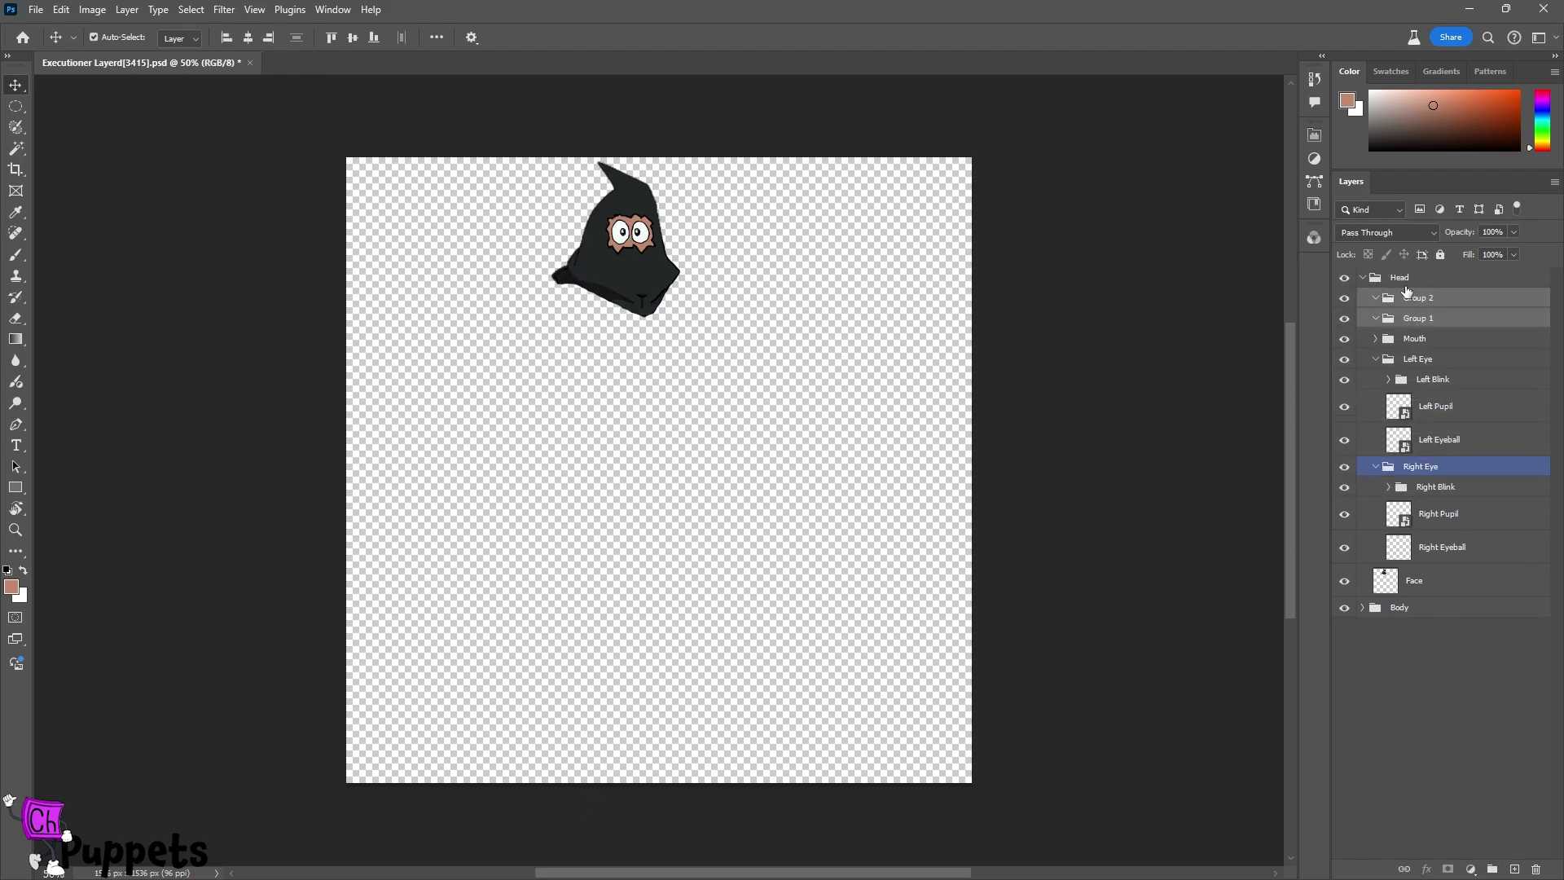
Step: Rename the new groups 'left eye' and 'right eye'
double_click(1417, 298)
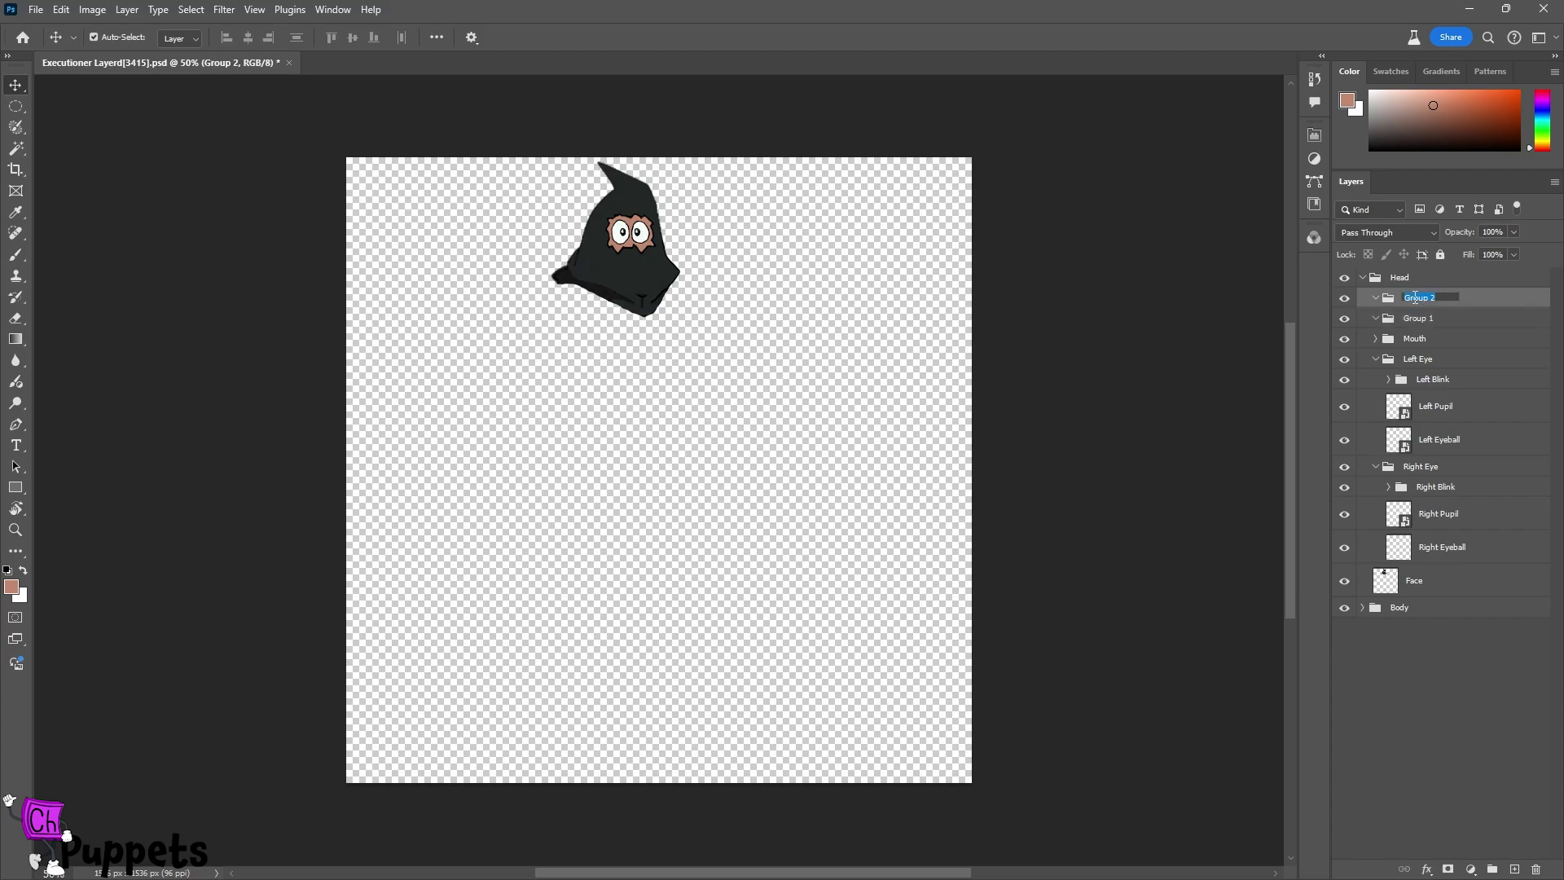
text(left eye)
key(Tab)
text(right eey)
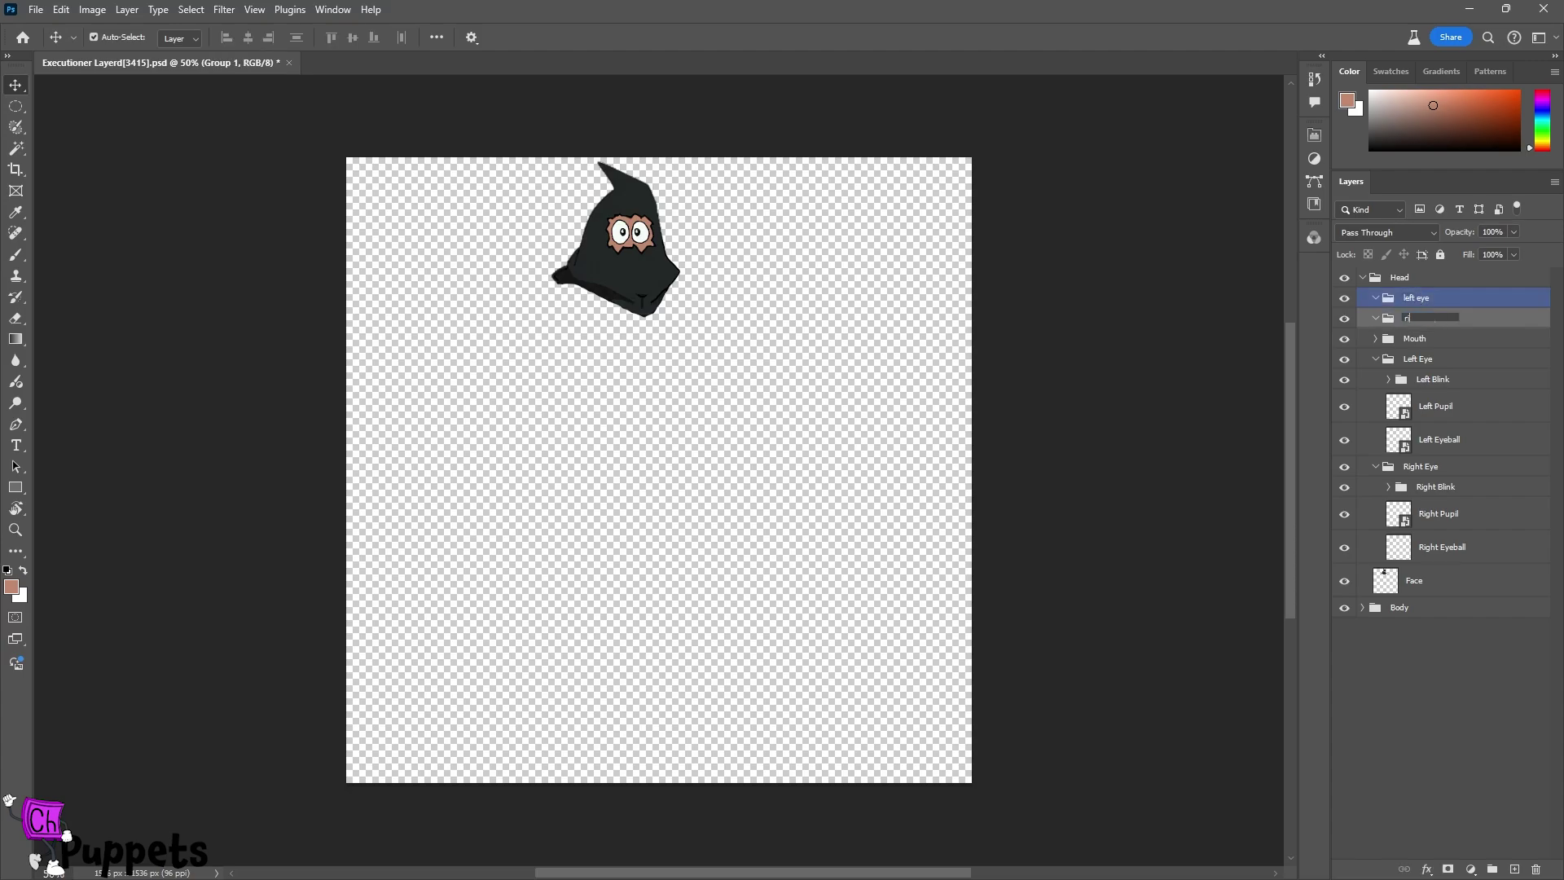
key(Return)
Step: Move Right Blink into 'right eye' and Left Blink into 'left eye', then collapse both groups
drag(1435, 486, 1417, 322)
click(1438, 513)
click(1438, 459)
click(1435, 426)
drag(1433, 399, 1419, 300)
click(1375, 339)
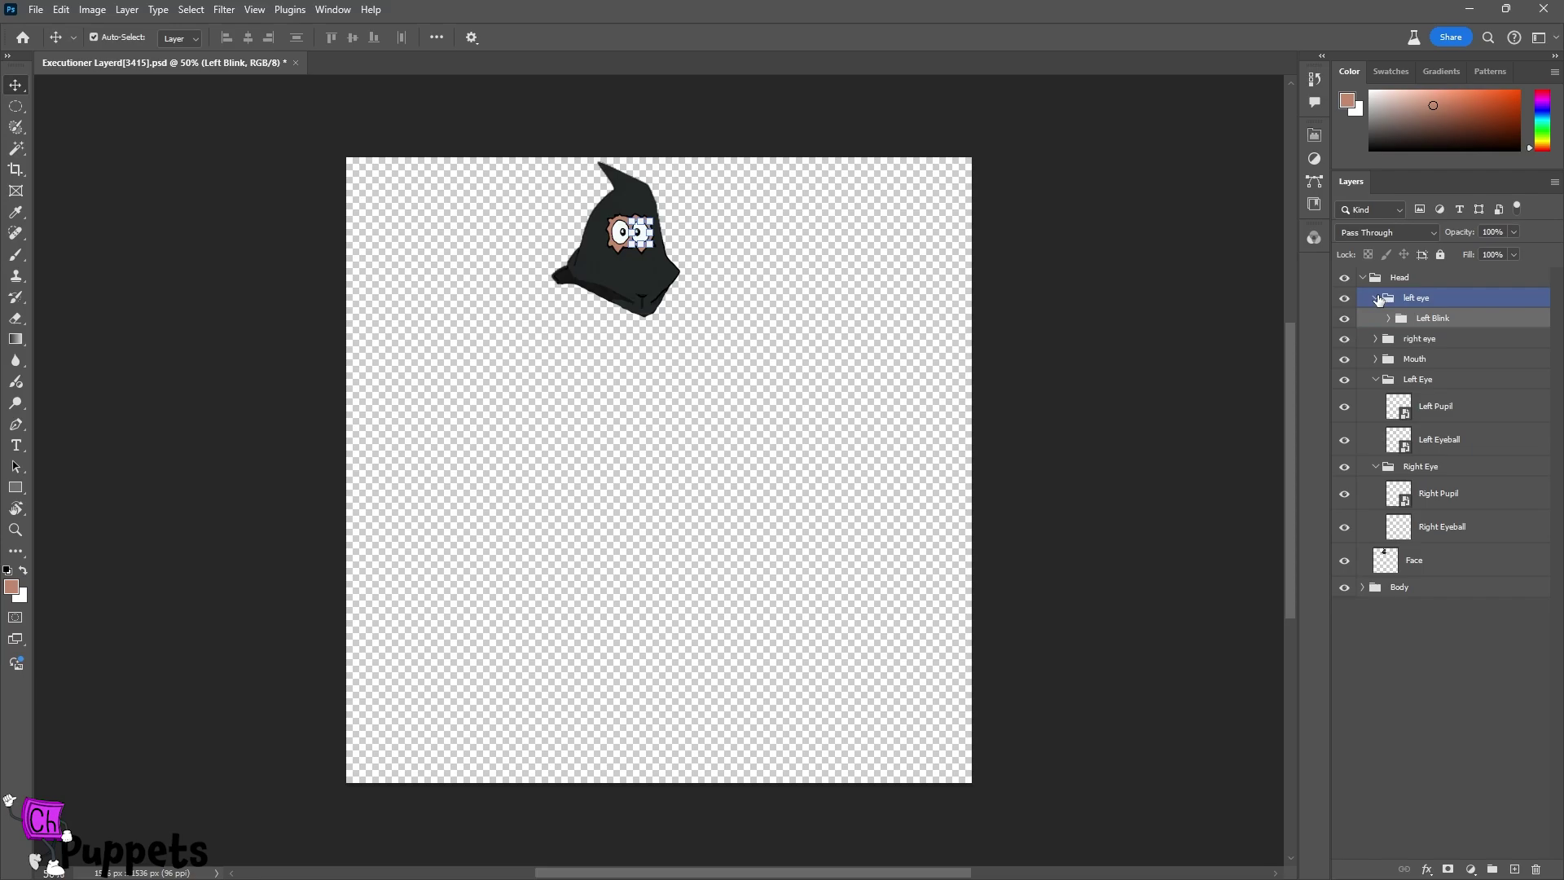
click(1376, 299)
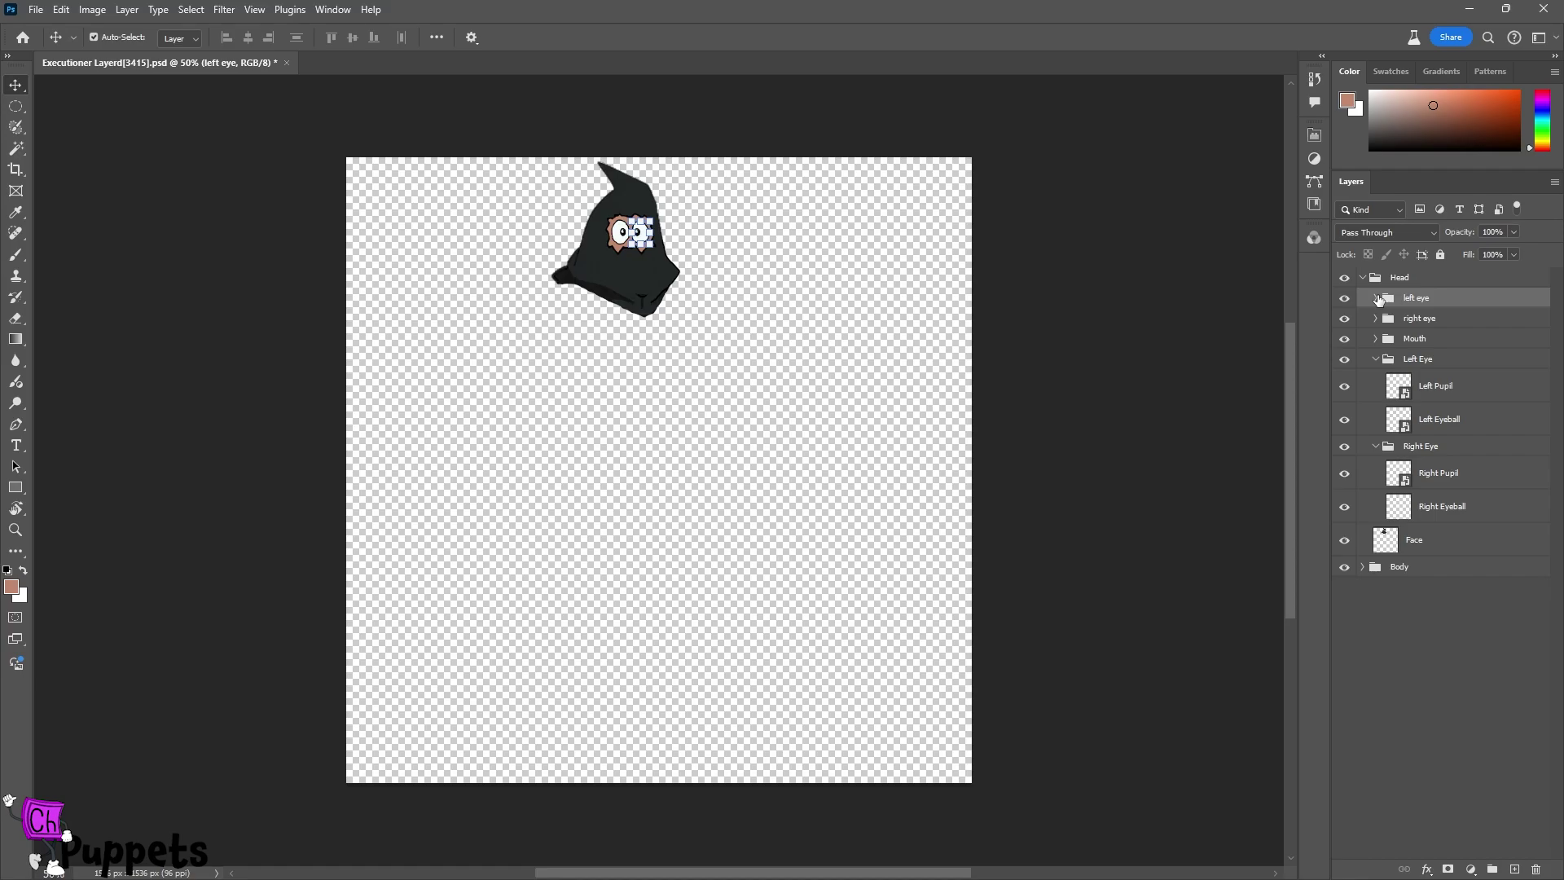
drag(1378, 300, 1412, 366)
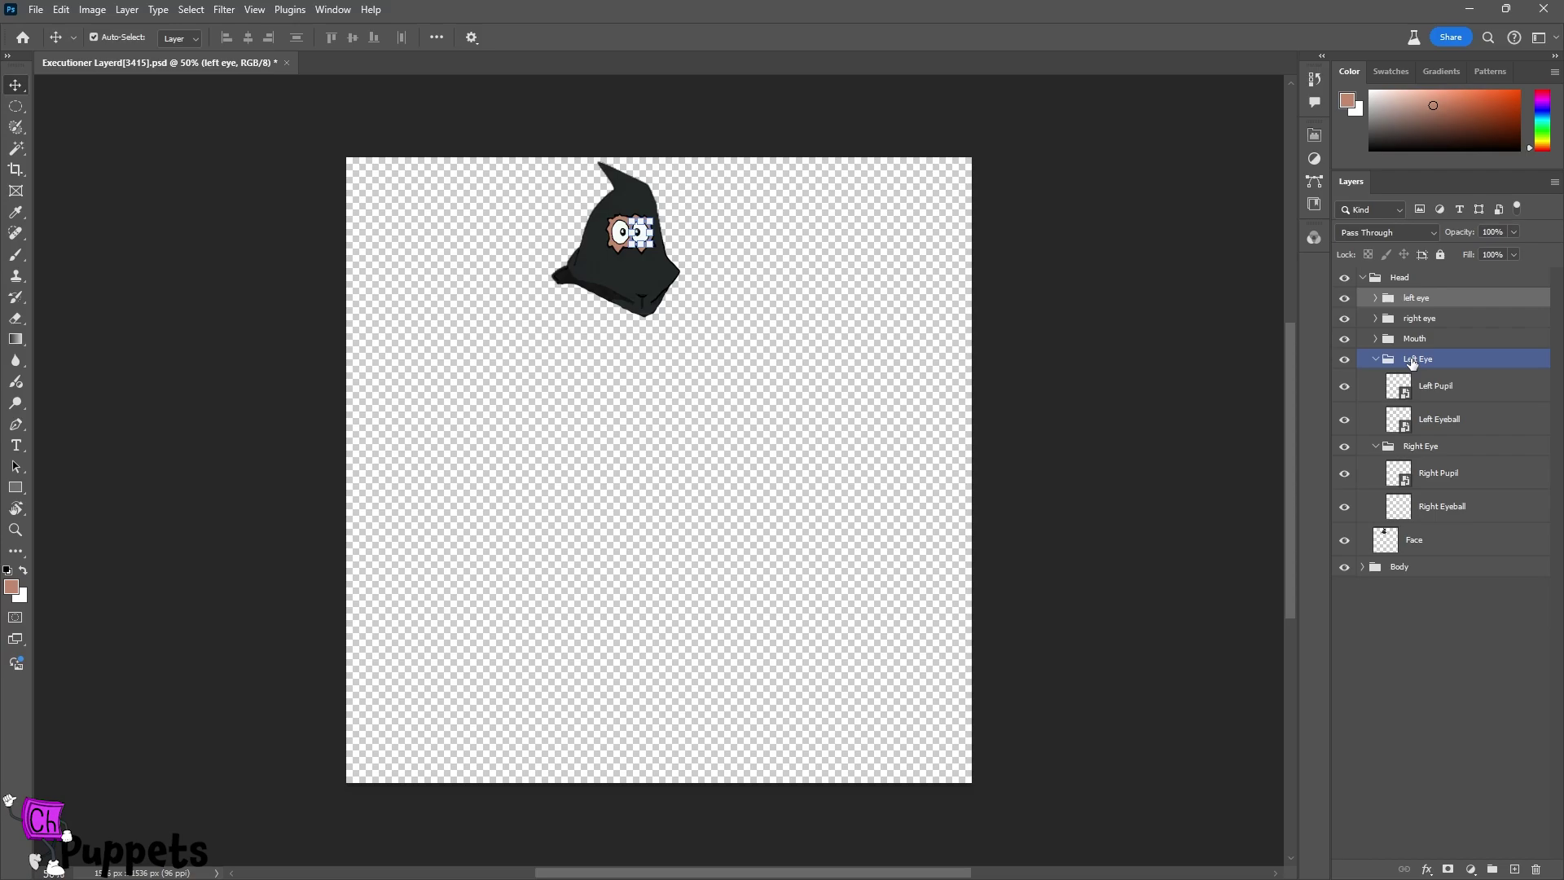
Step: Add a '+' prefix to the Left Eye, Mouth and Right Eye group names
double_click(1417, 359)
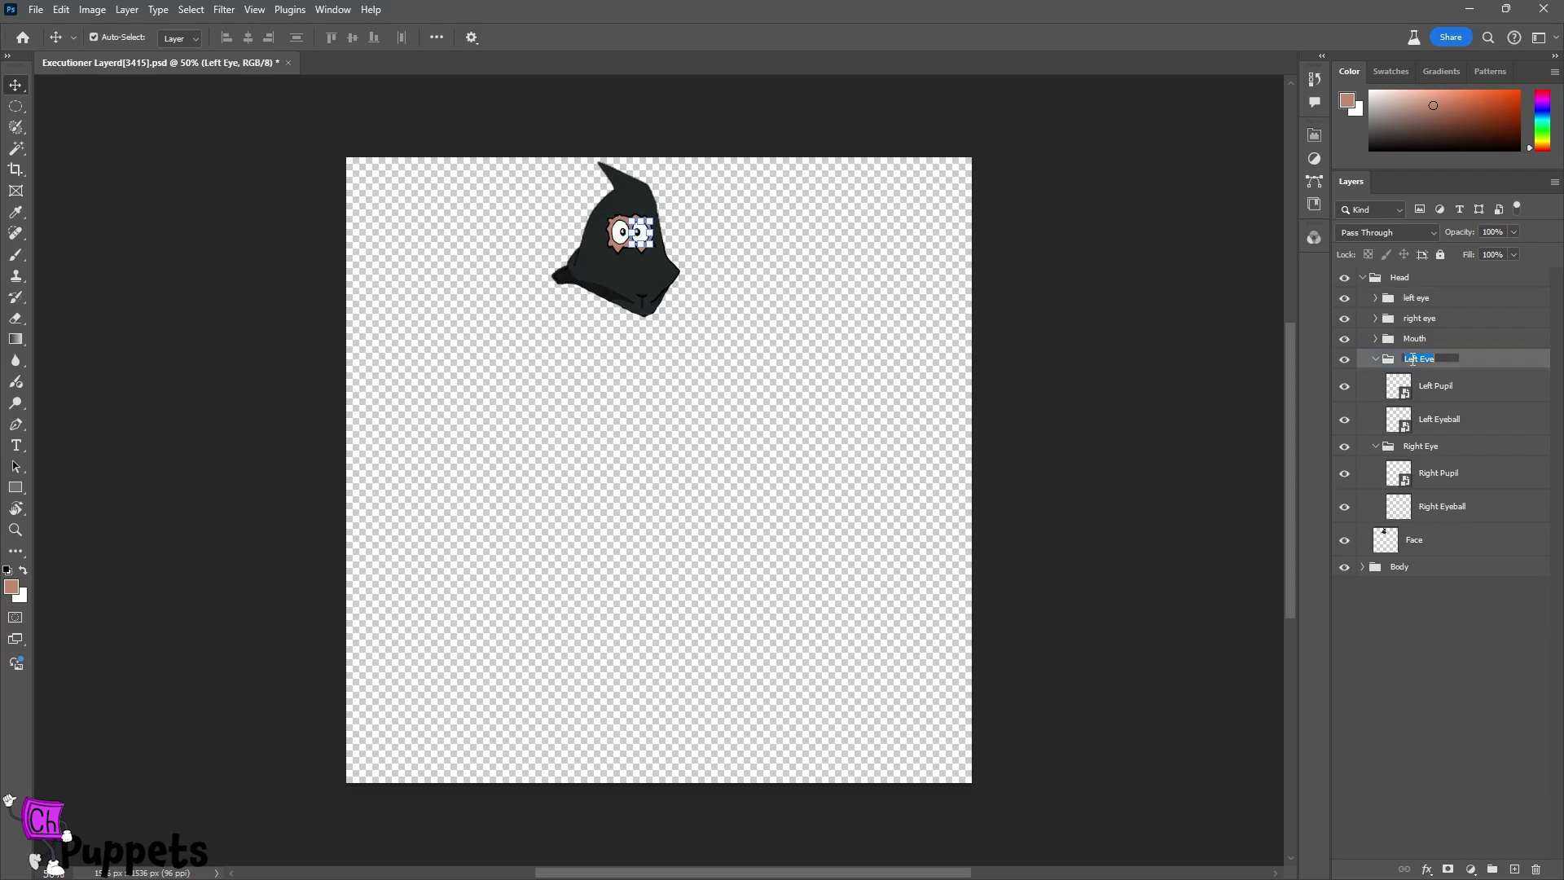
key(Home)
text(+)
key(Return)
click(1415, 339)
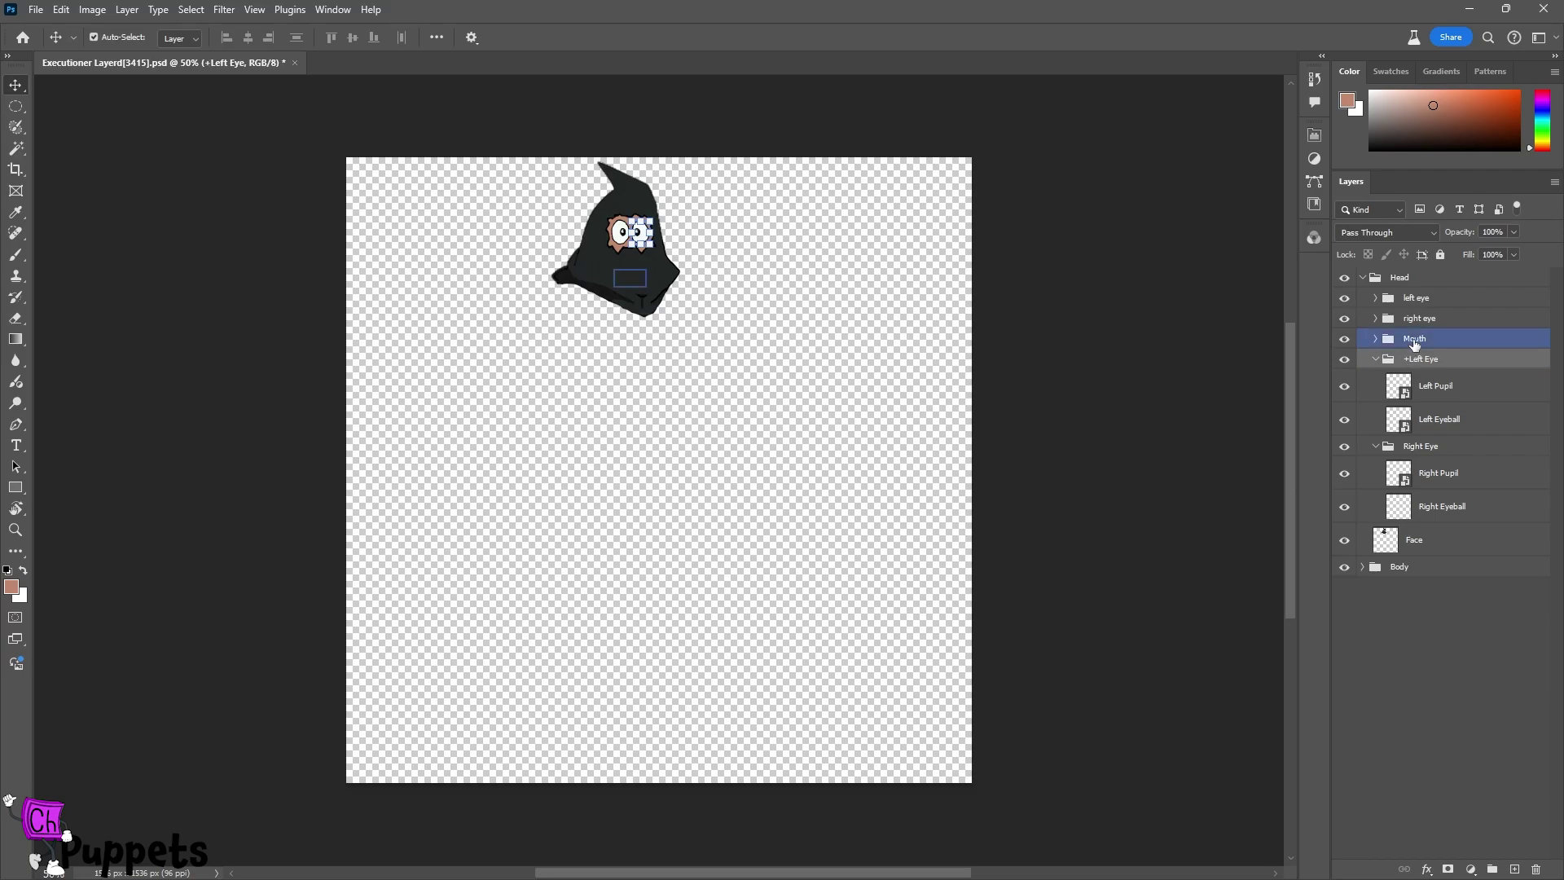
double_click(1415, 339)
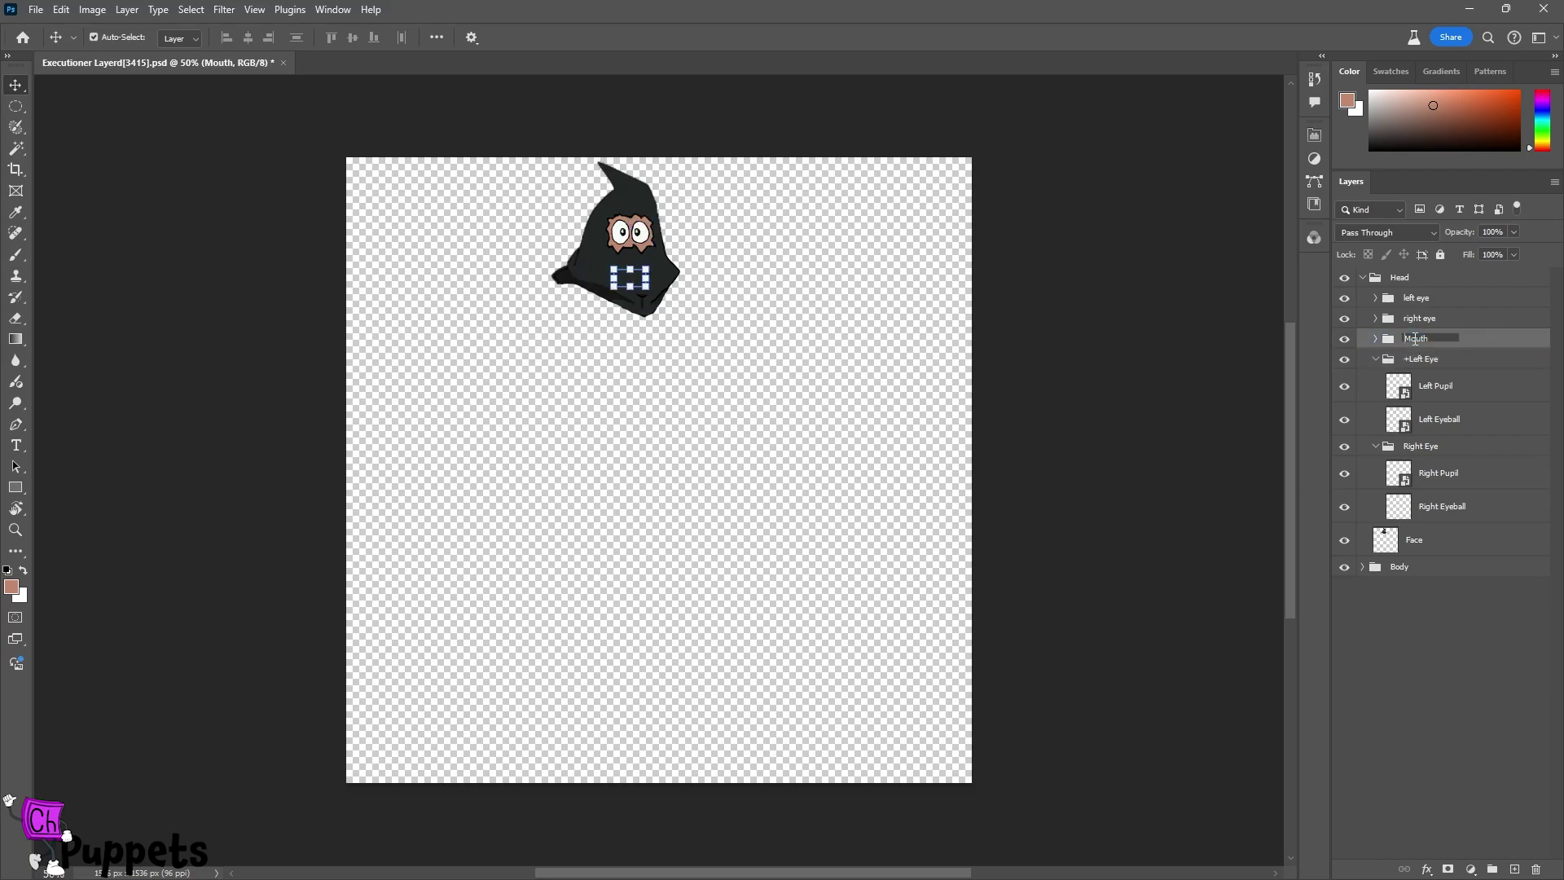
key(Home)
text(+)
key(Return)
click(1419, 419)
click(1421, 446)
double_click(1422, 446)
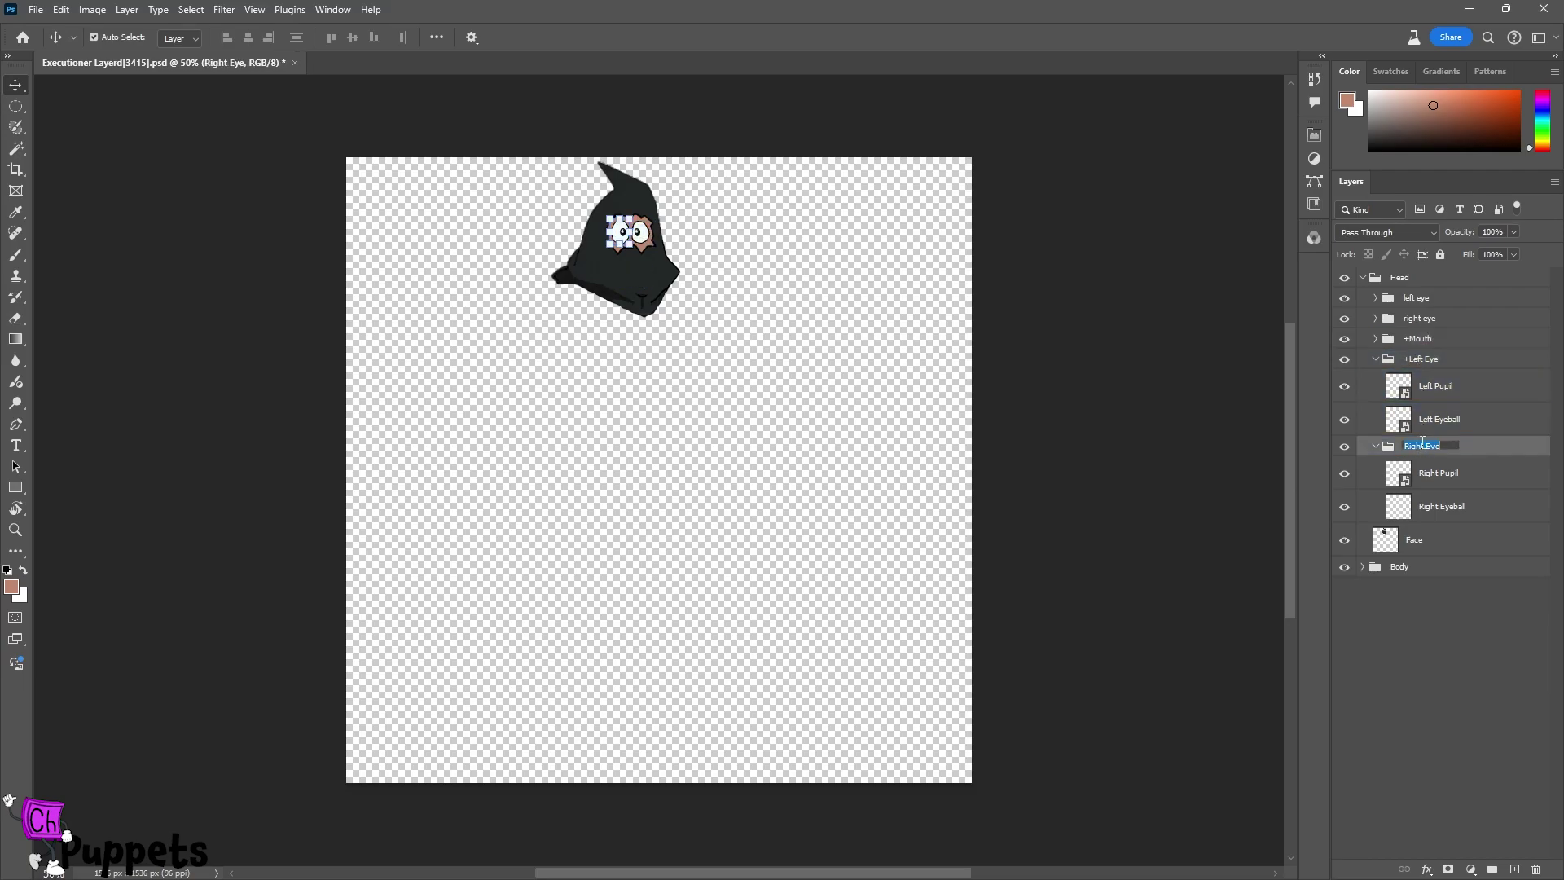
key(Home)
text(+)
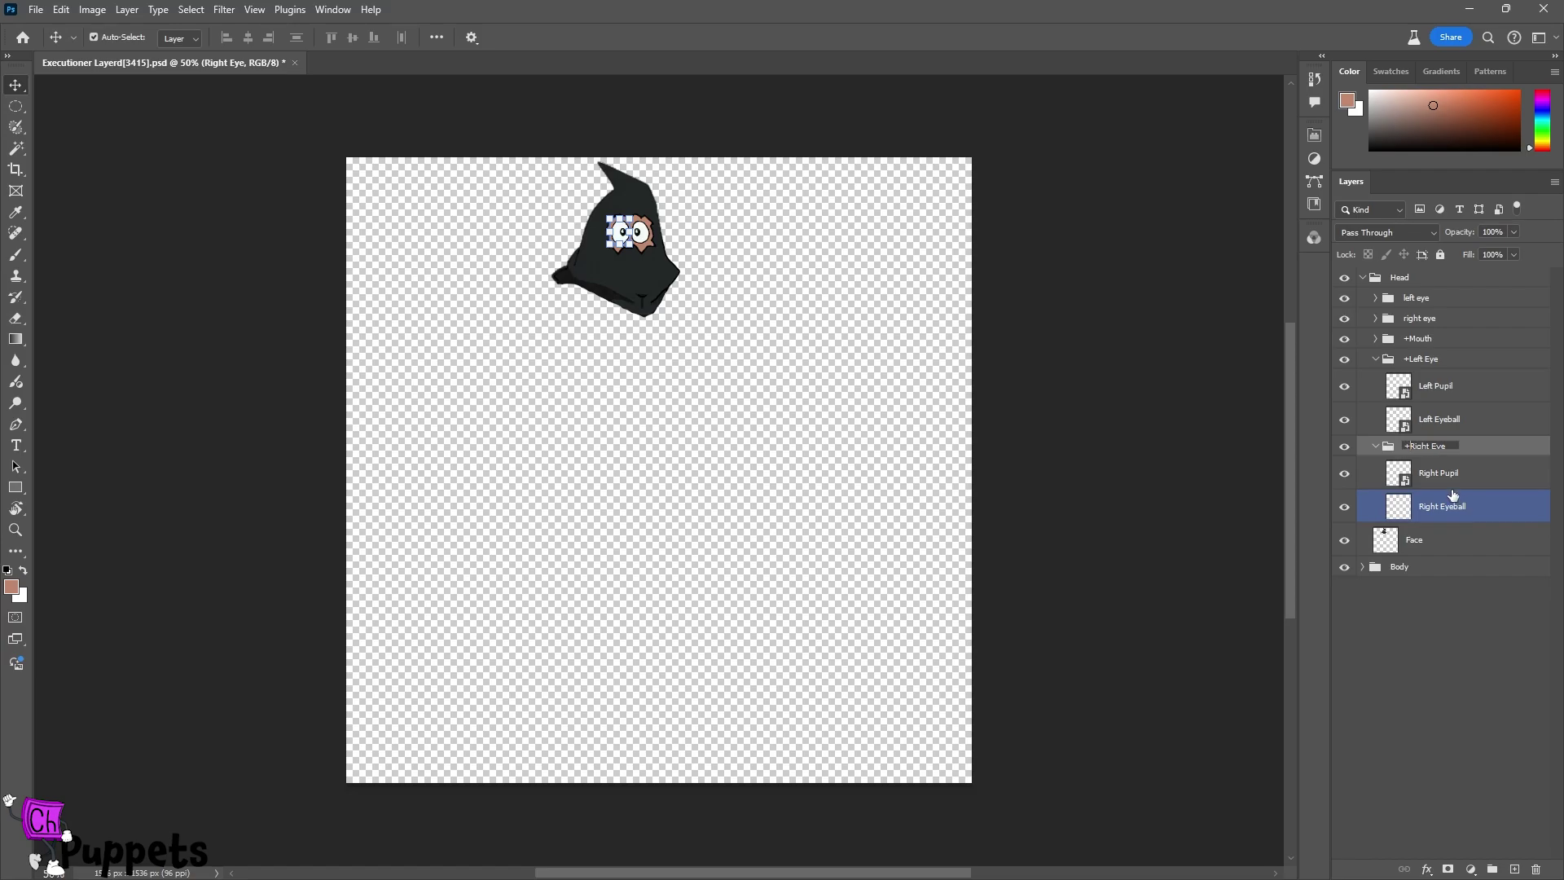
Step: Rename the pupils to '+Left Pupil' and '+Right Pupil', then deselect all layers
click(1438, 472)
click(1433, 386)
double_click(1434, 386)
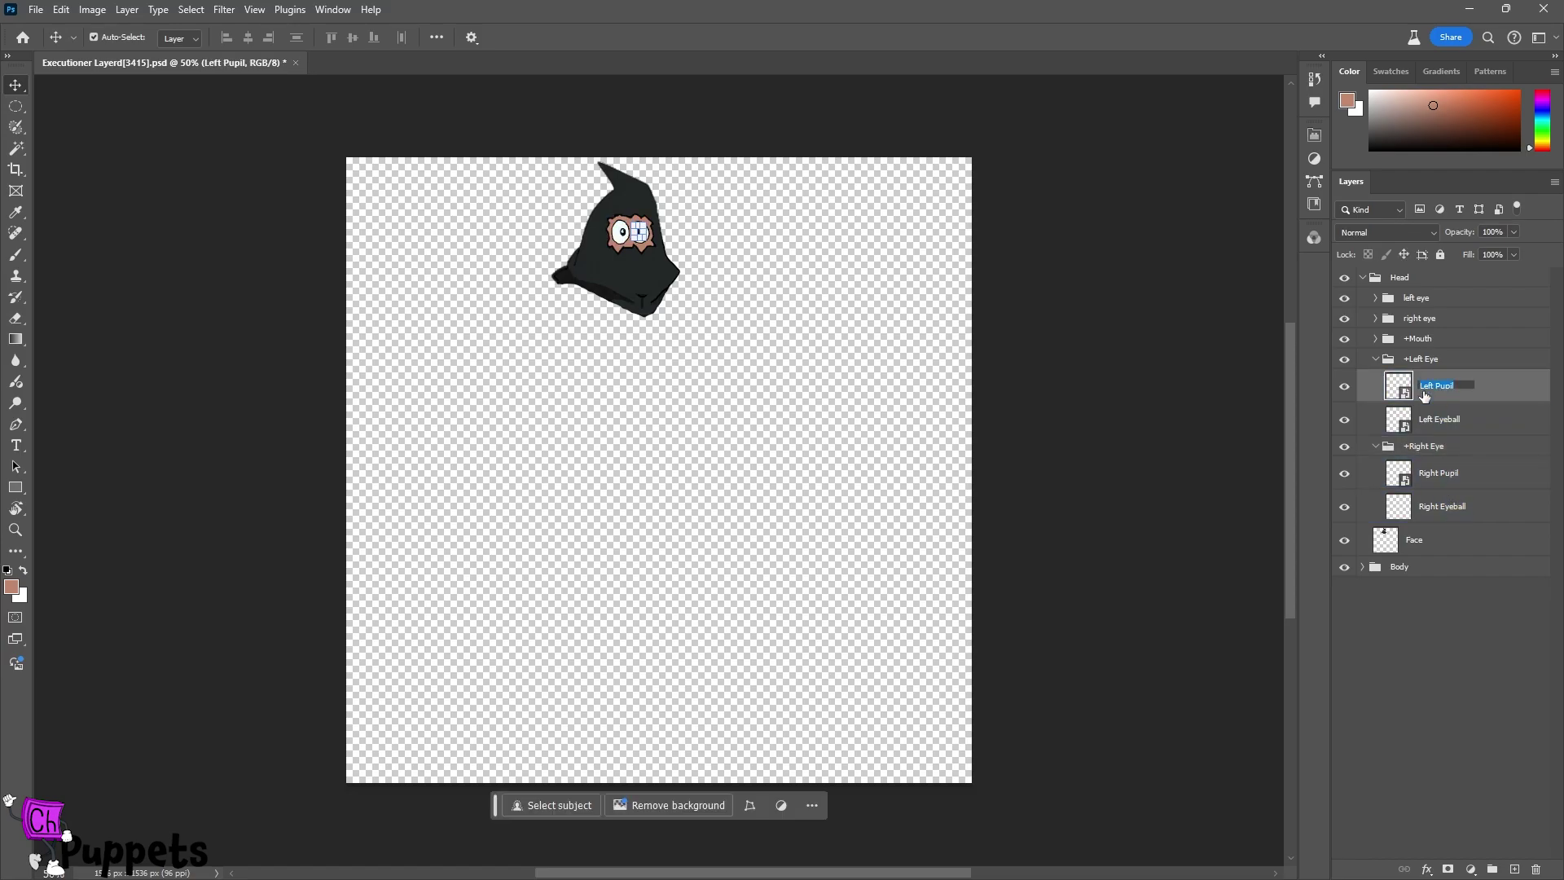
key(Home)
text(+)
click(1438, 473)
double_click(1439, 472)
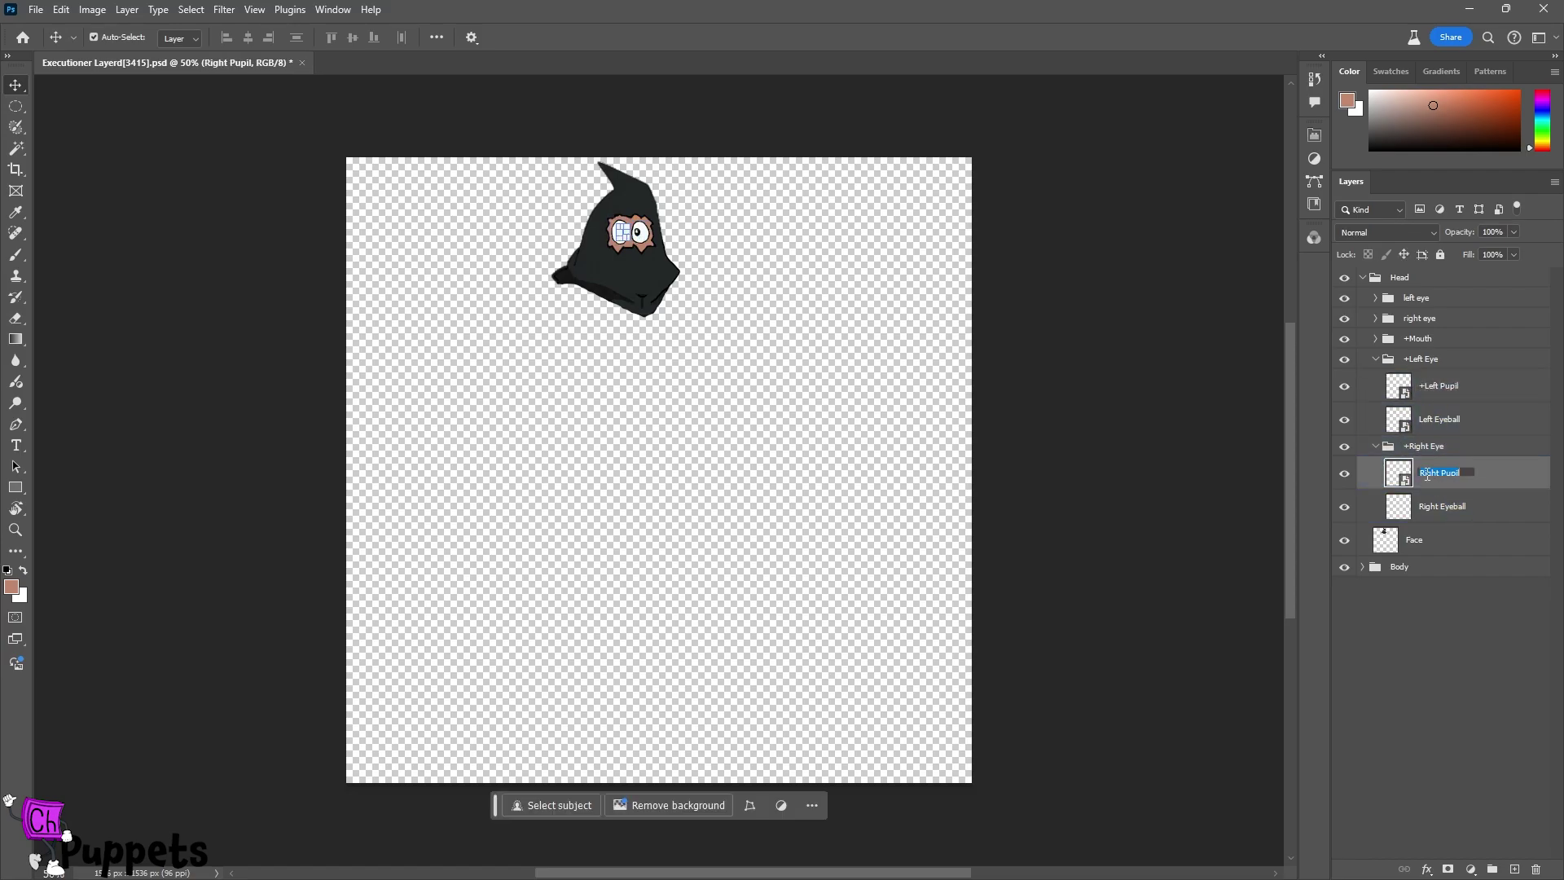
key(Home)
text(+)
key(Return)
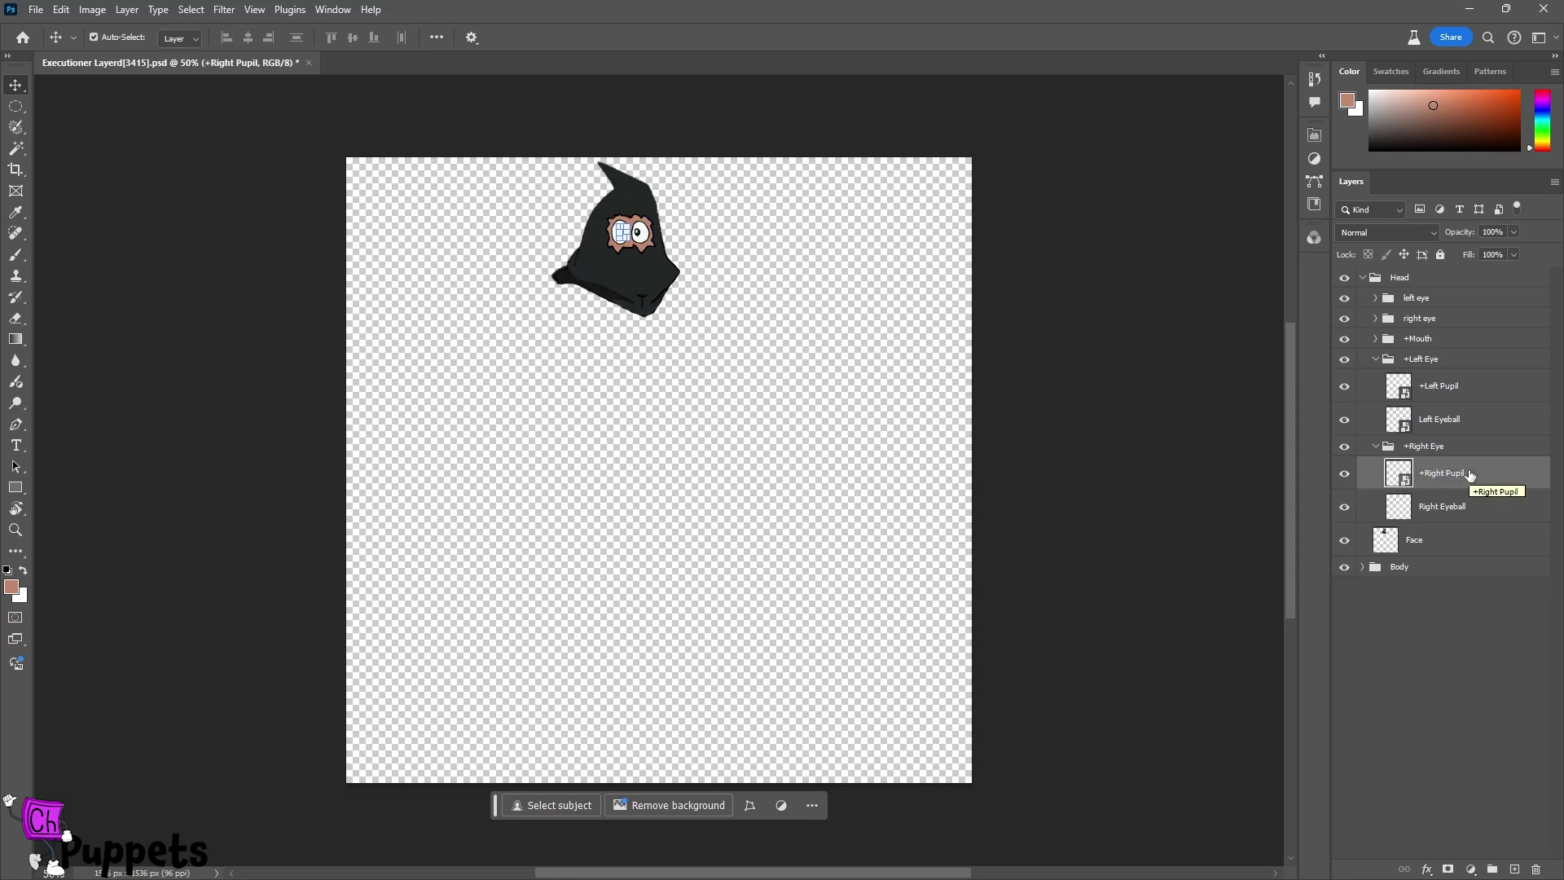
click(894, 298)
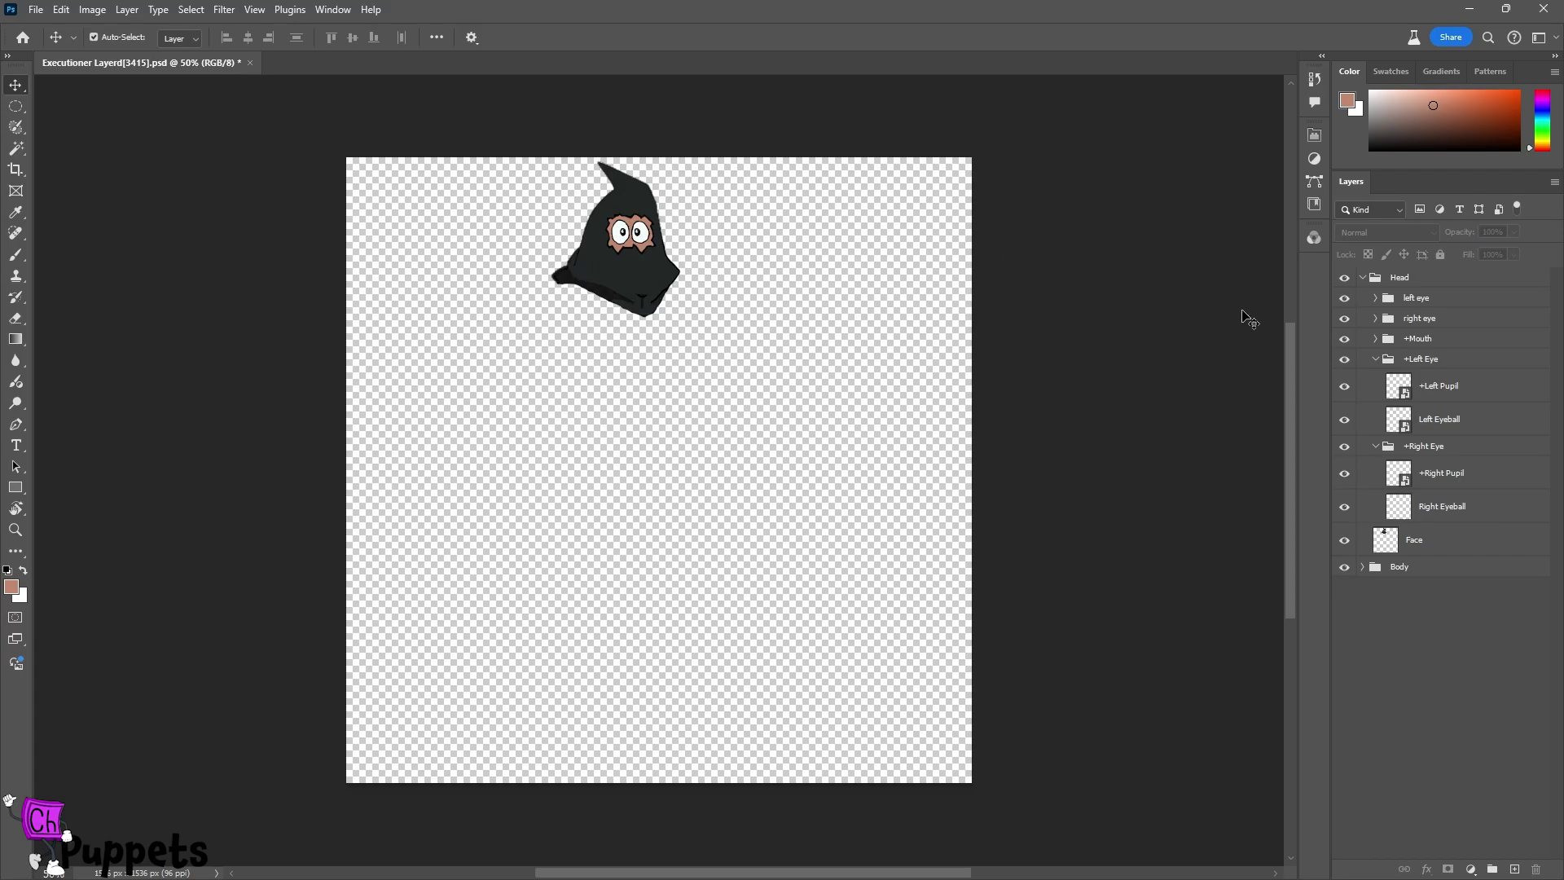
Step: Select +Right Pupil and check its stacking relative to Right Eyeball
click(1442, 477)
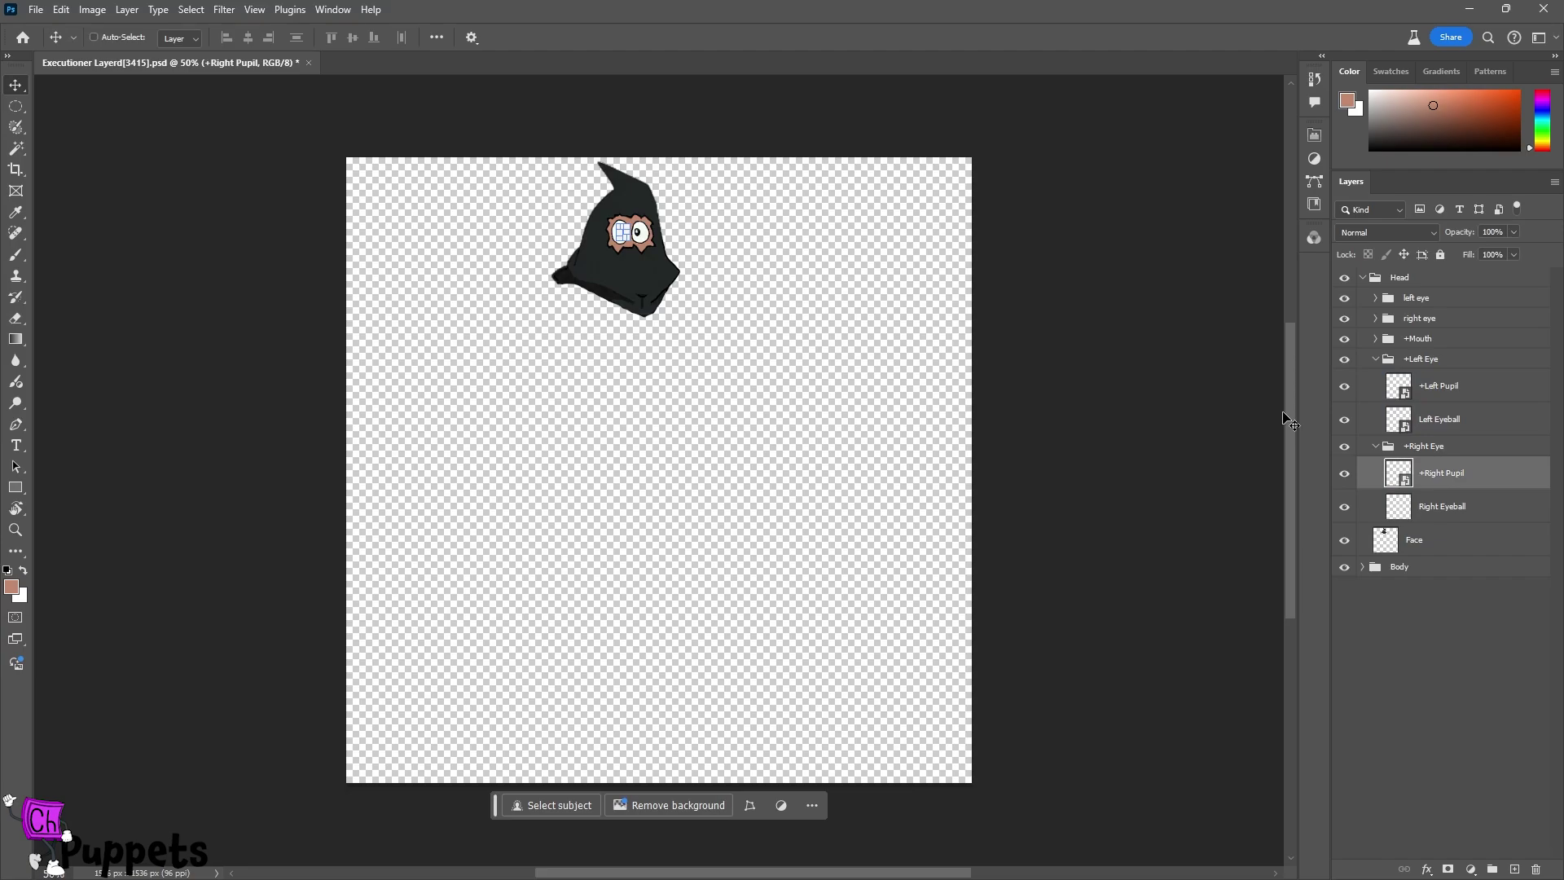
key(ctrl)
drag(1450, 476, 1439, 510)
click(1439, 510)
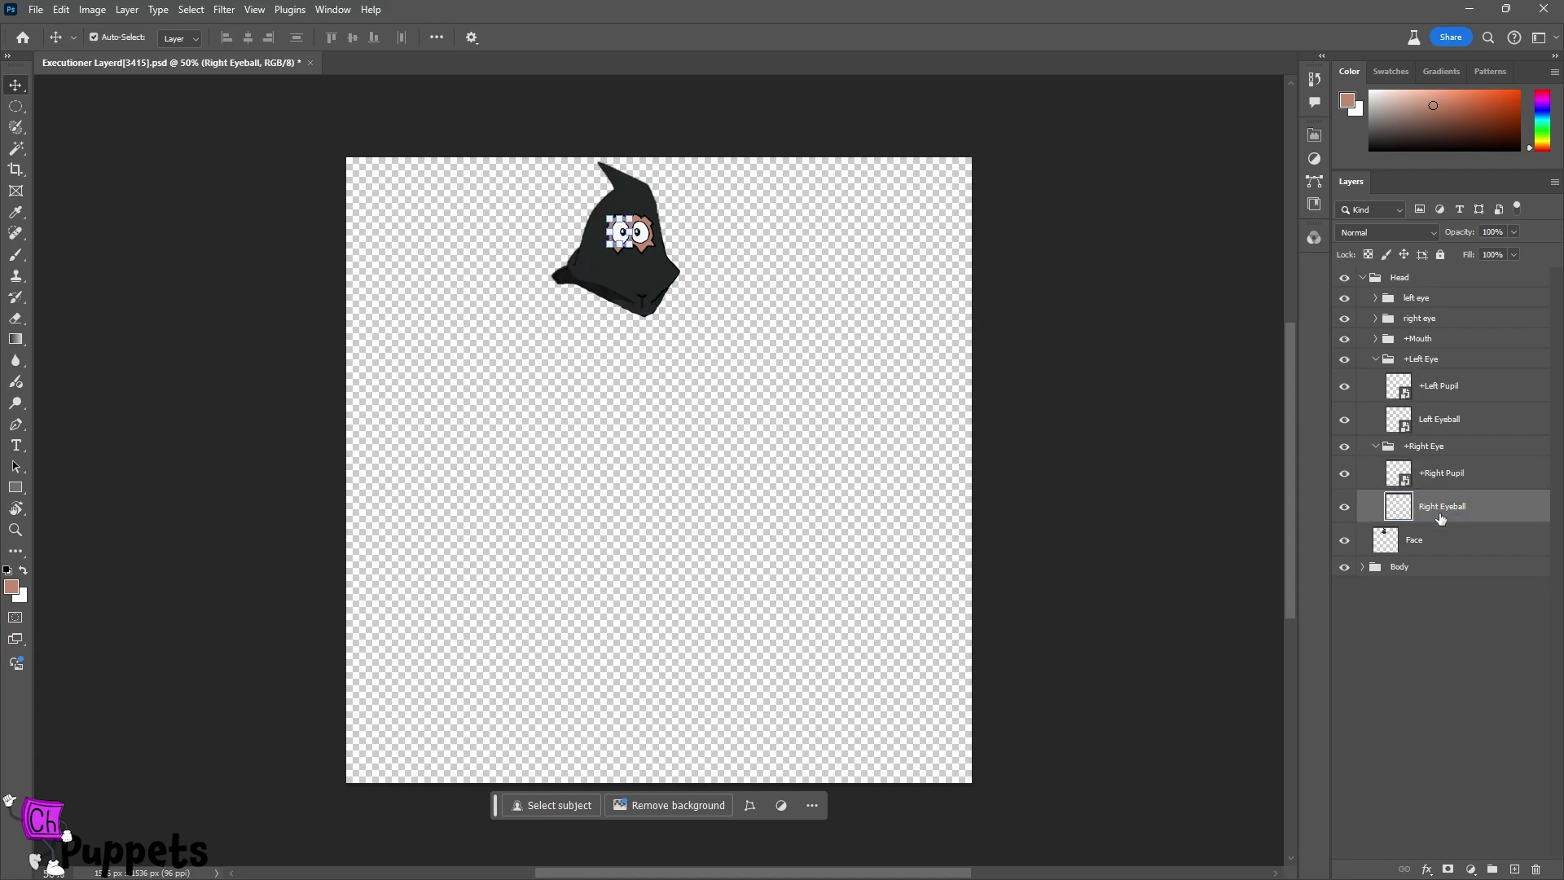
Step: Zoom to 200% on the eyes and reposition the right pupil inside its eyeball
key(ctrl+plus)
key(ctrl+plus)
key(ctrl+plus)
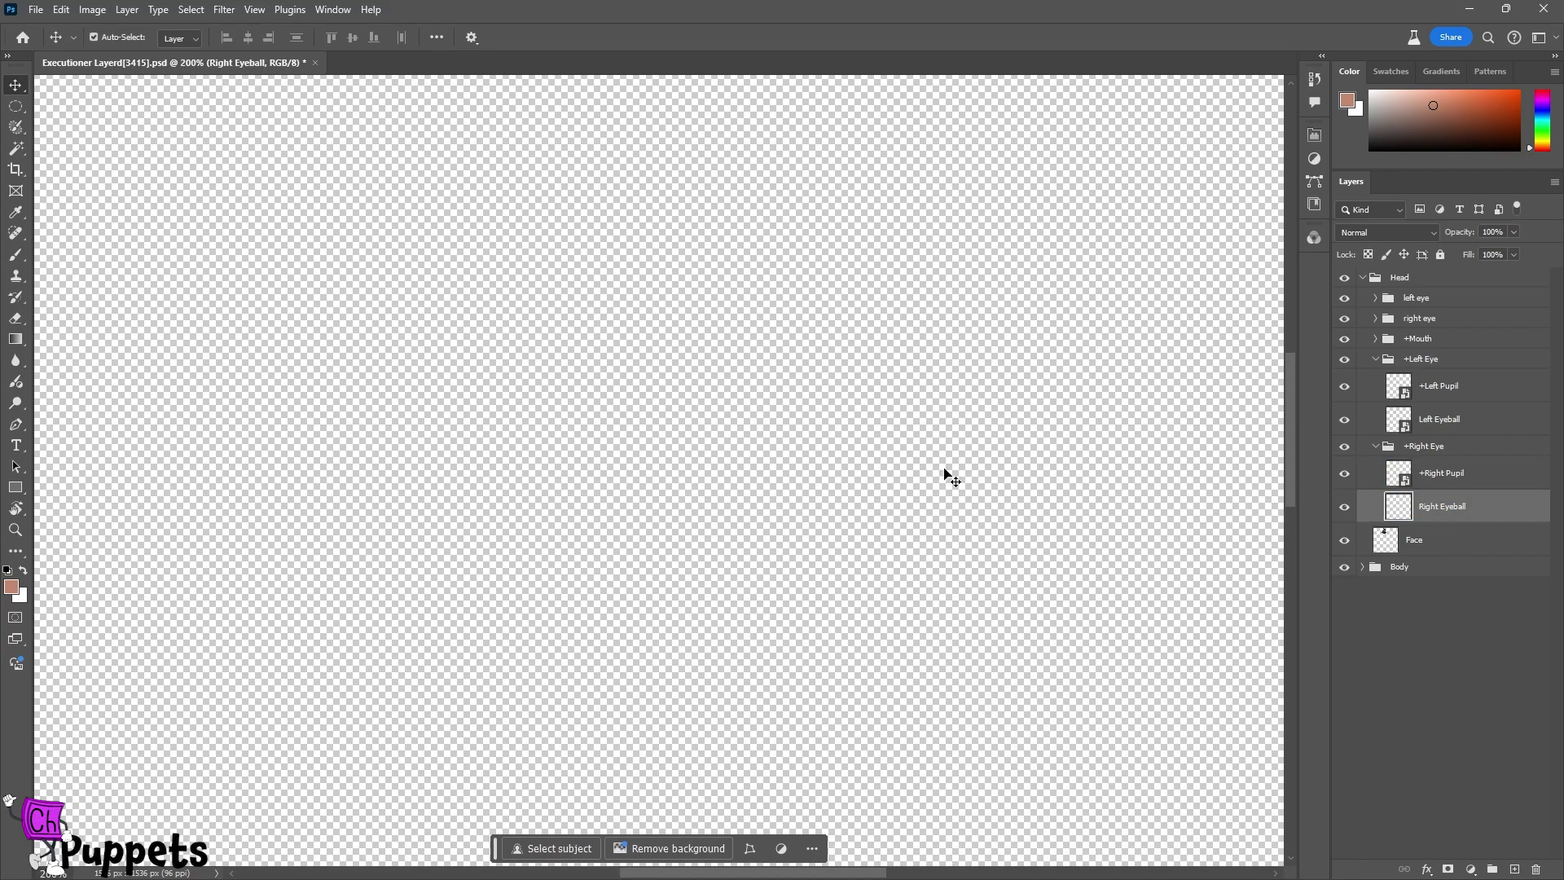
scroll(951, 477, up, 5)
scroll(951, 477, up, 8)
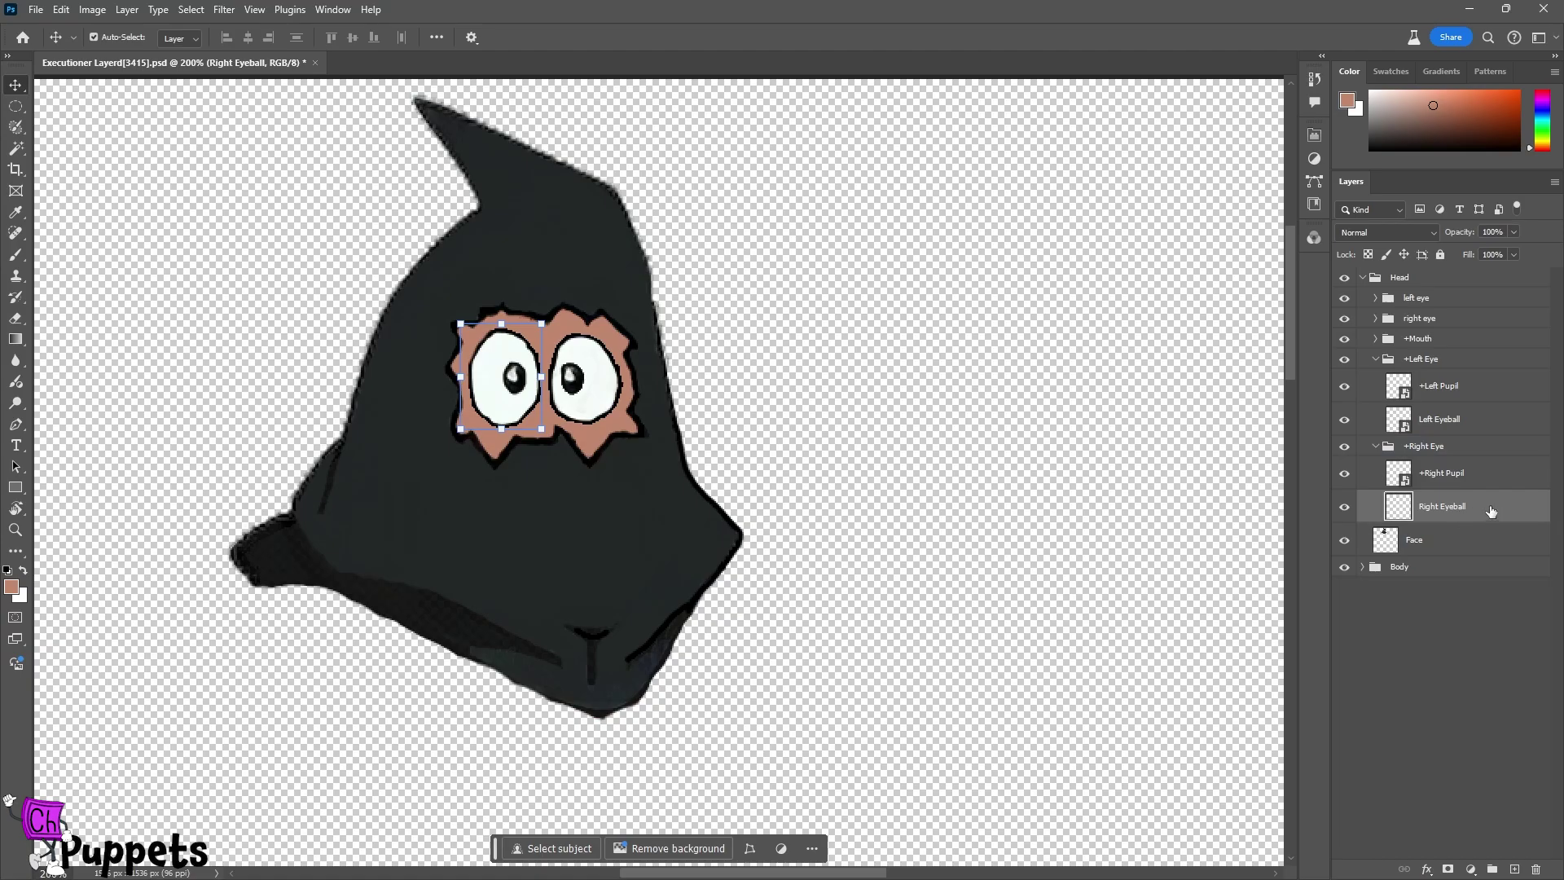
click(1444, 484)
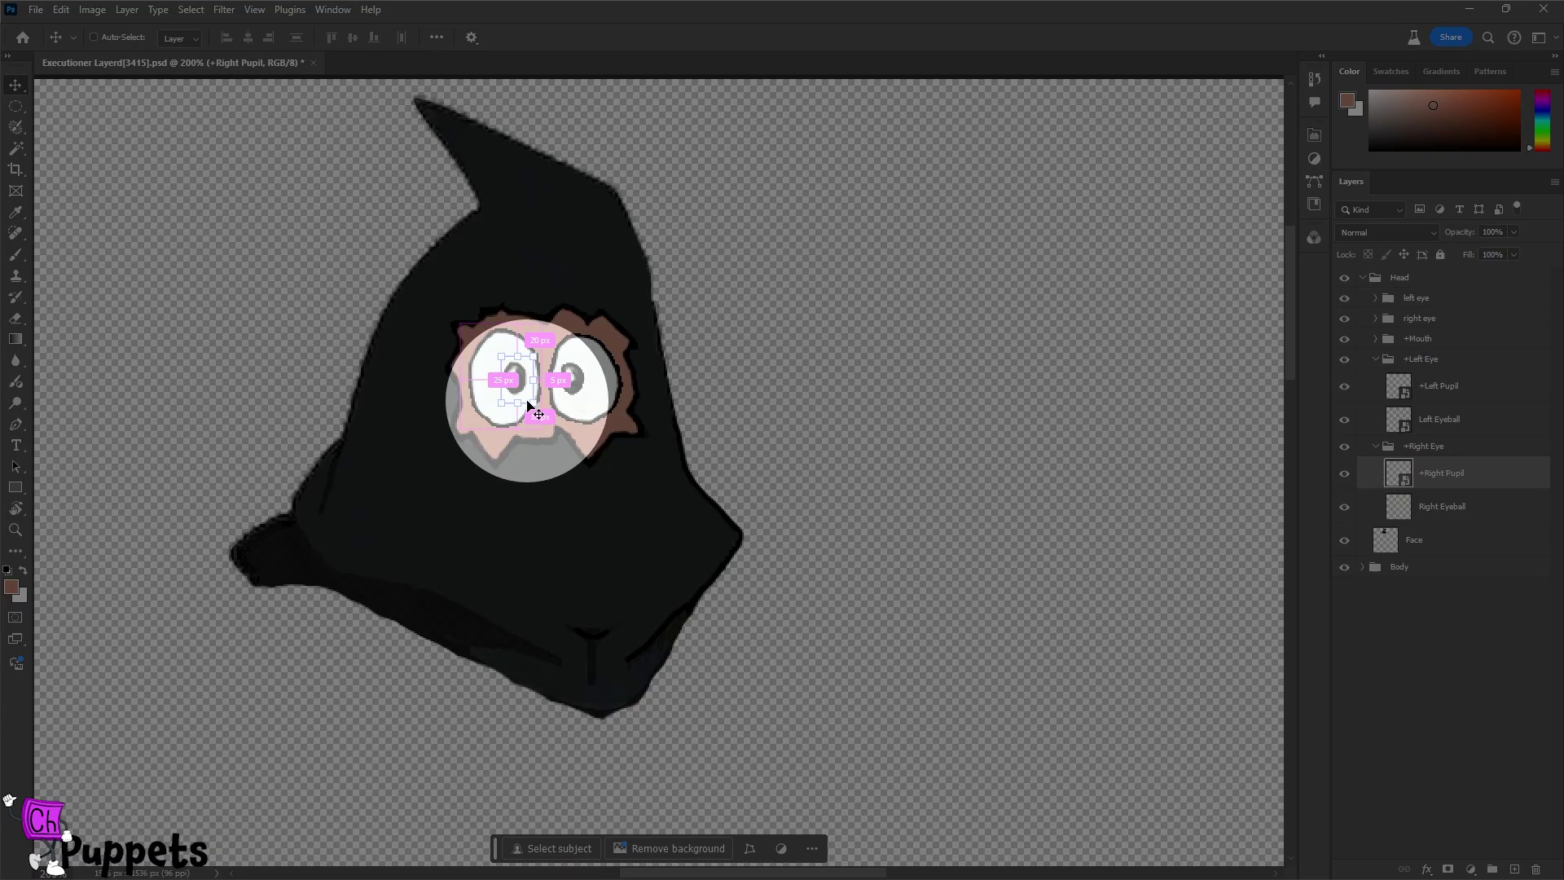
drag(526, 397, 530, 388)
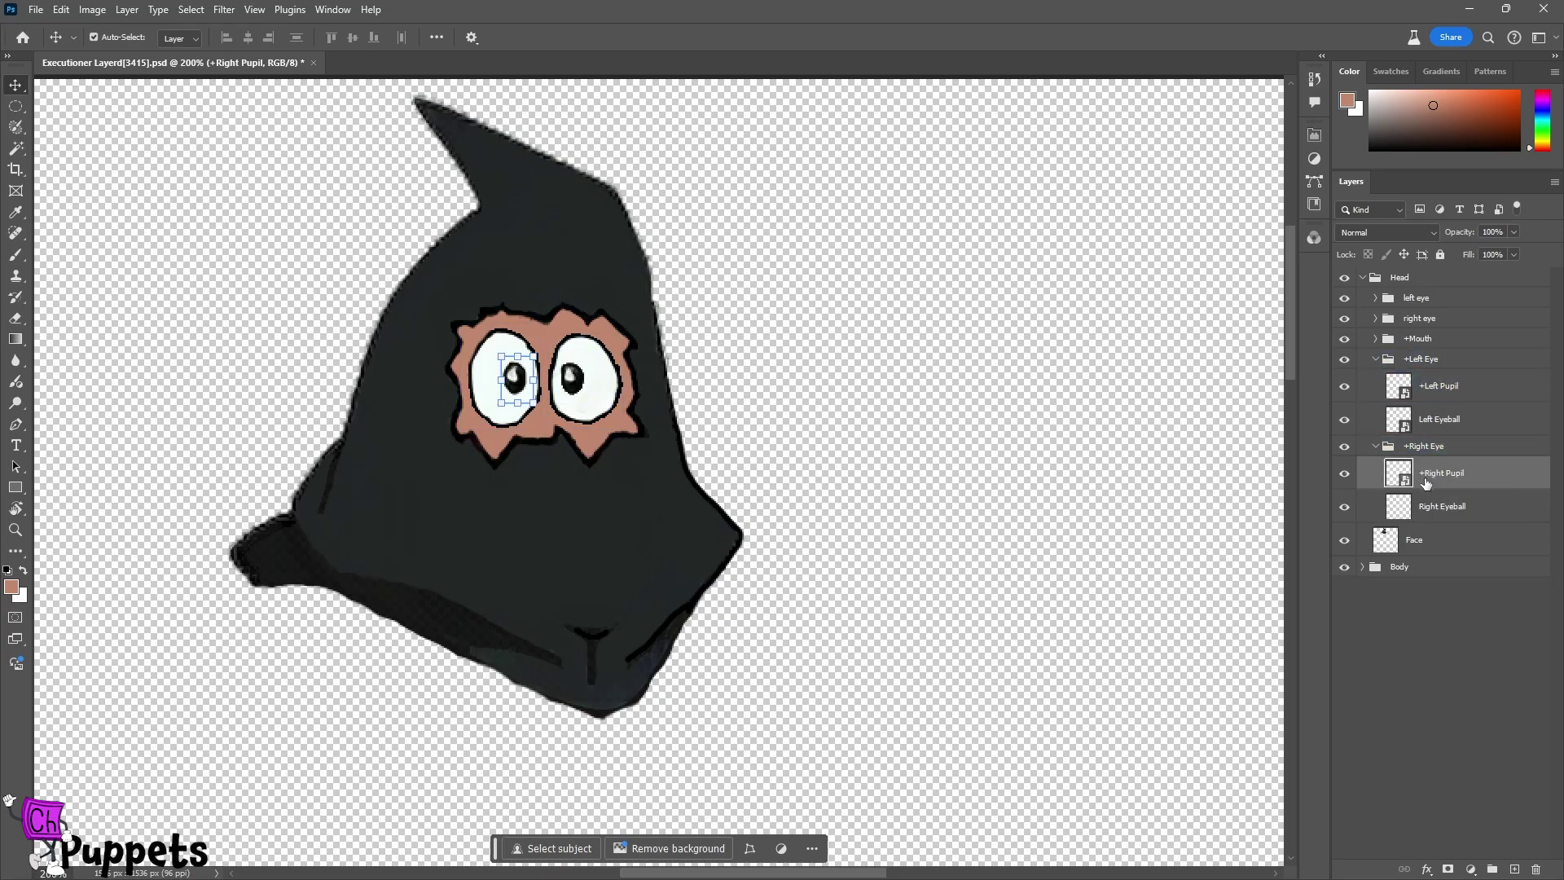
key(e)
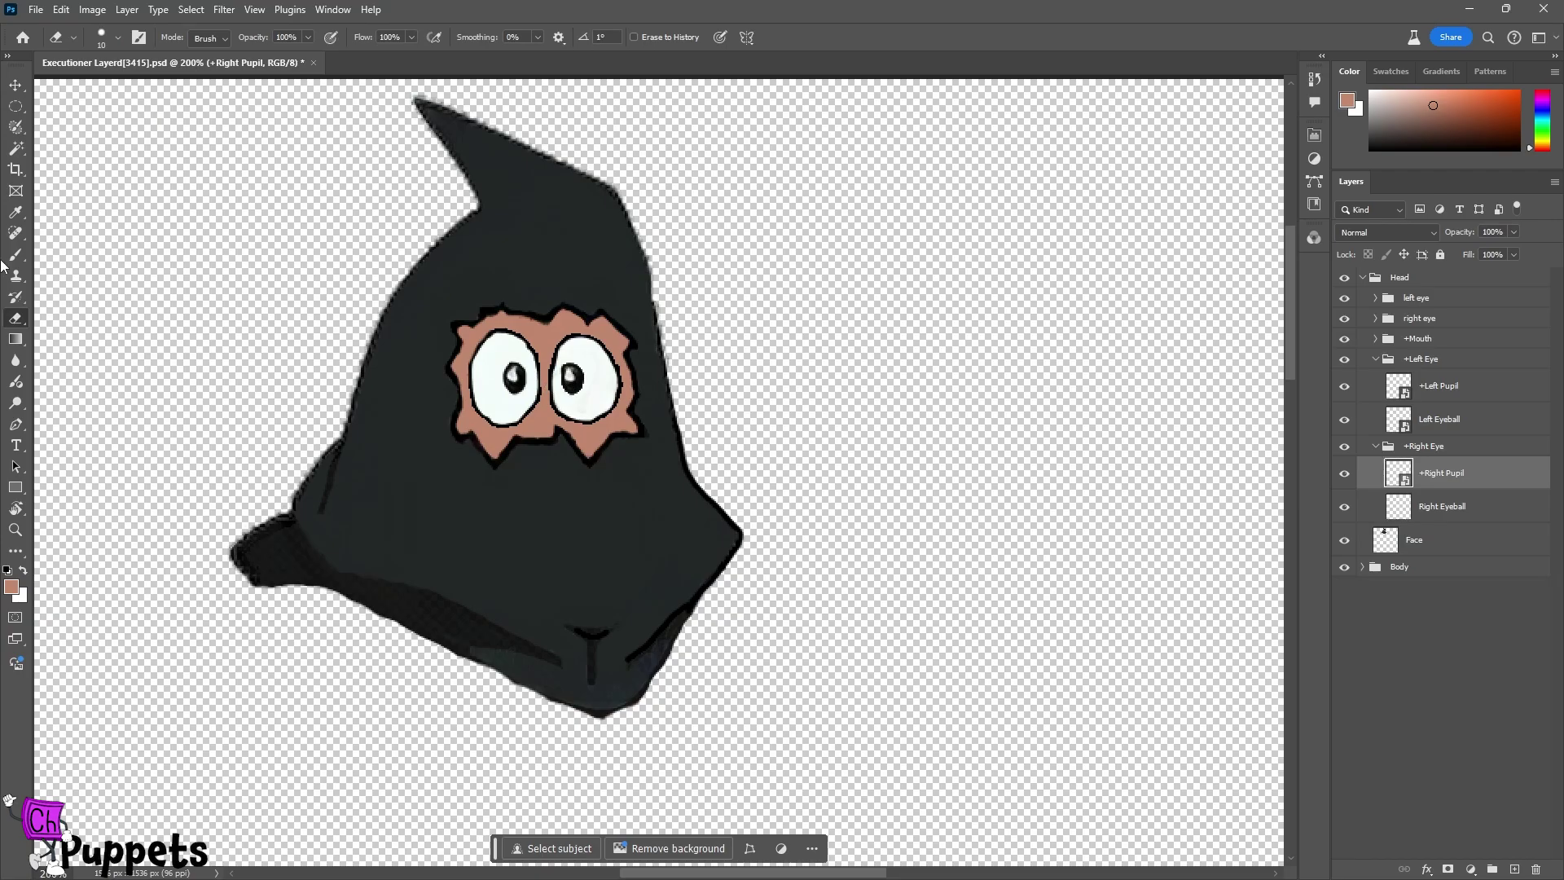
Step: Rasterize +Right Pupil, erase unwanted parts, and toggle its visibility to check the result
click(559, 379)
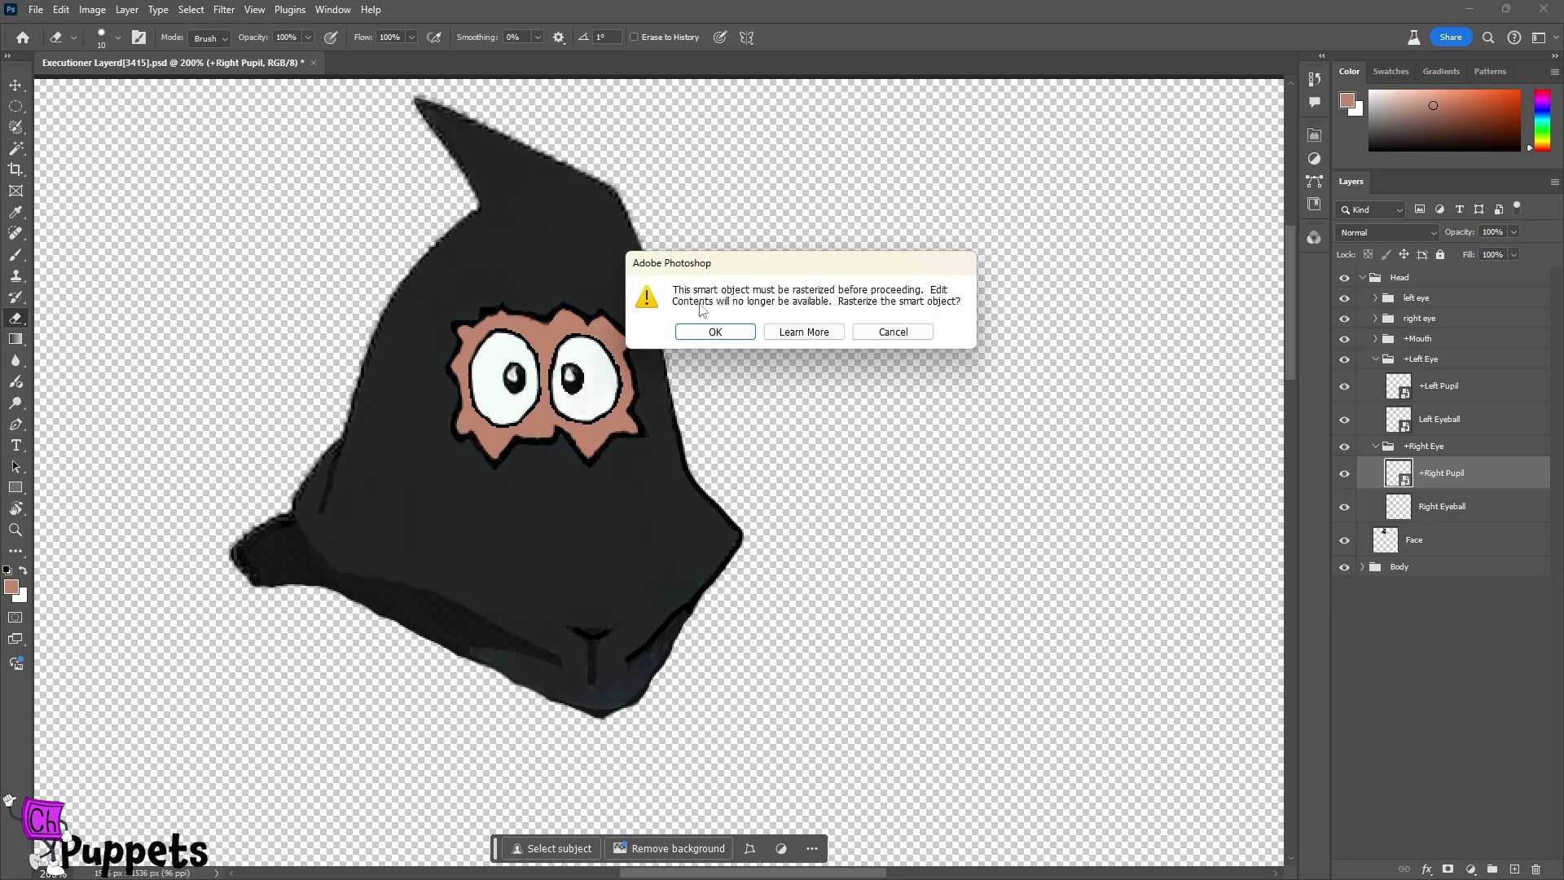
click(714, 332)
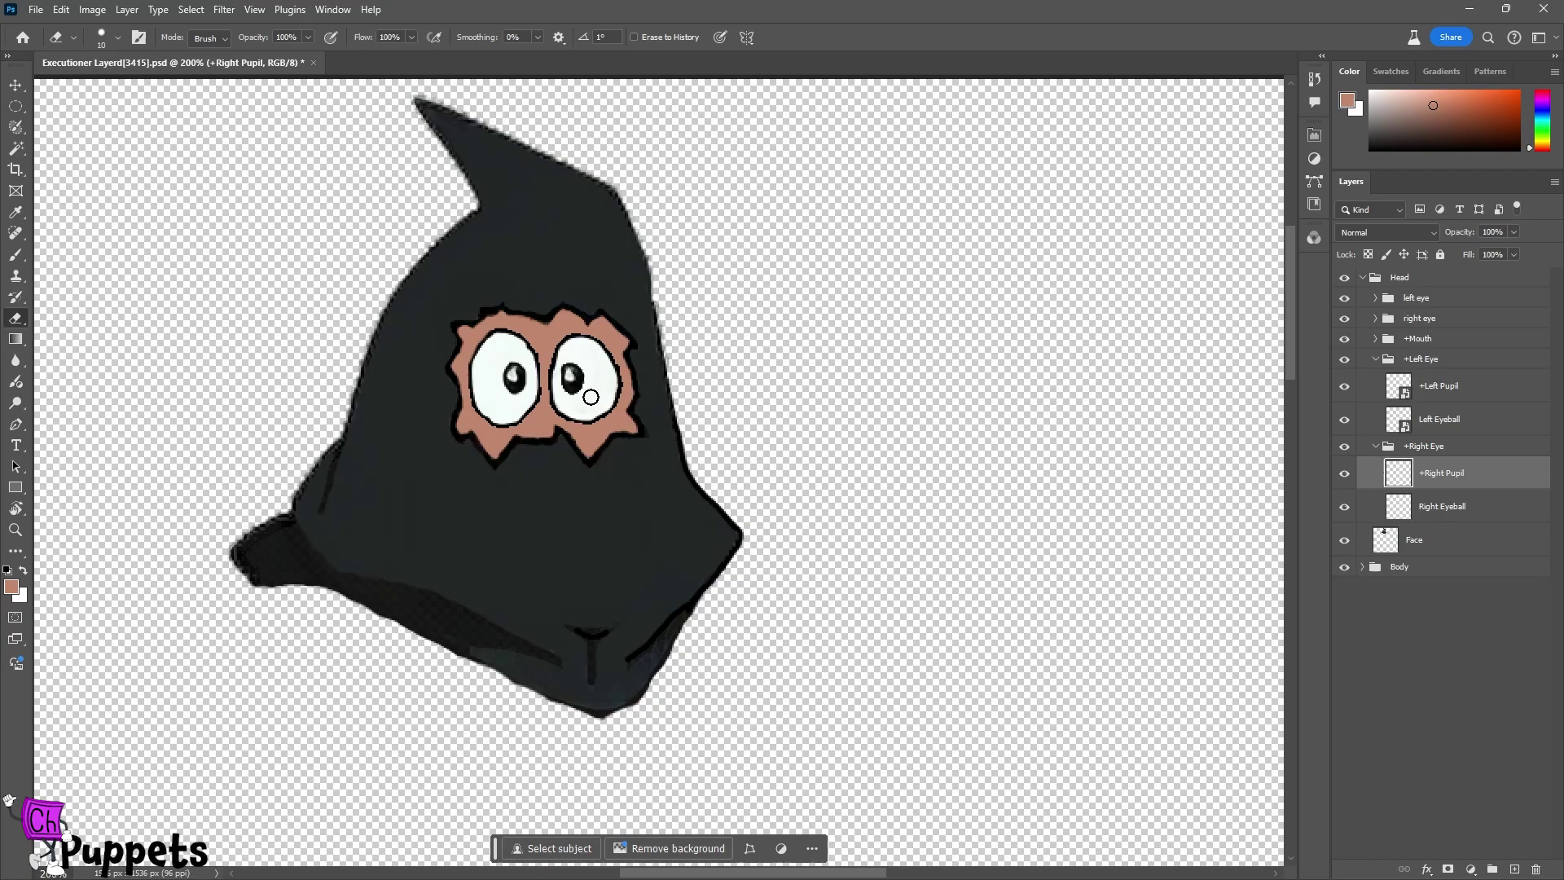
click(1344, 473)
click(1344, 473)
Step: With the Move tool, select only the +Left Pupil layer and take the Eraser
click(15, 86)
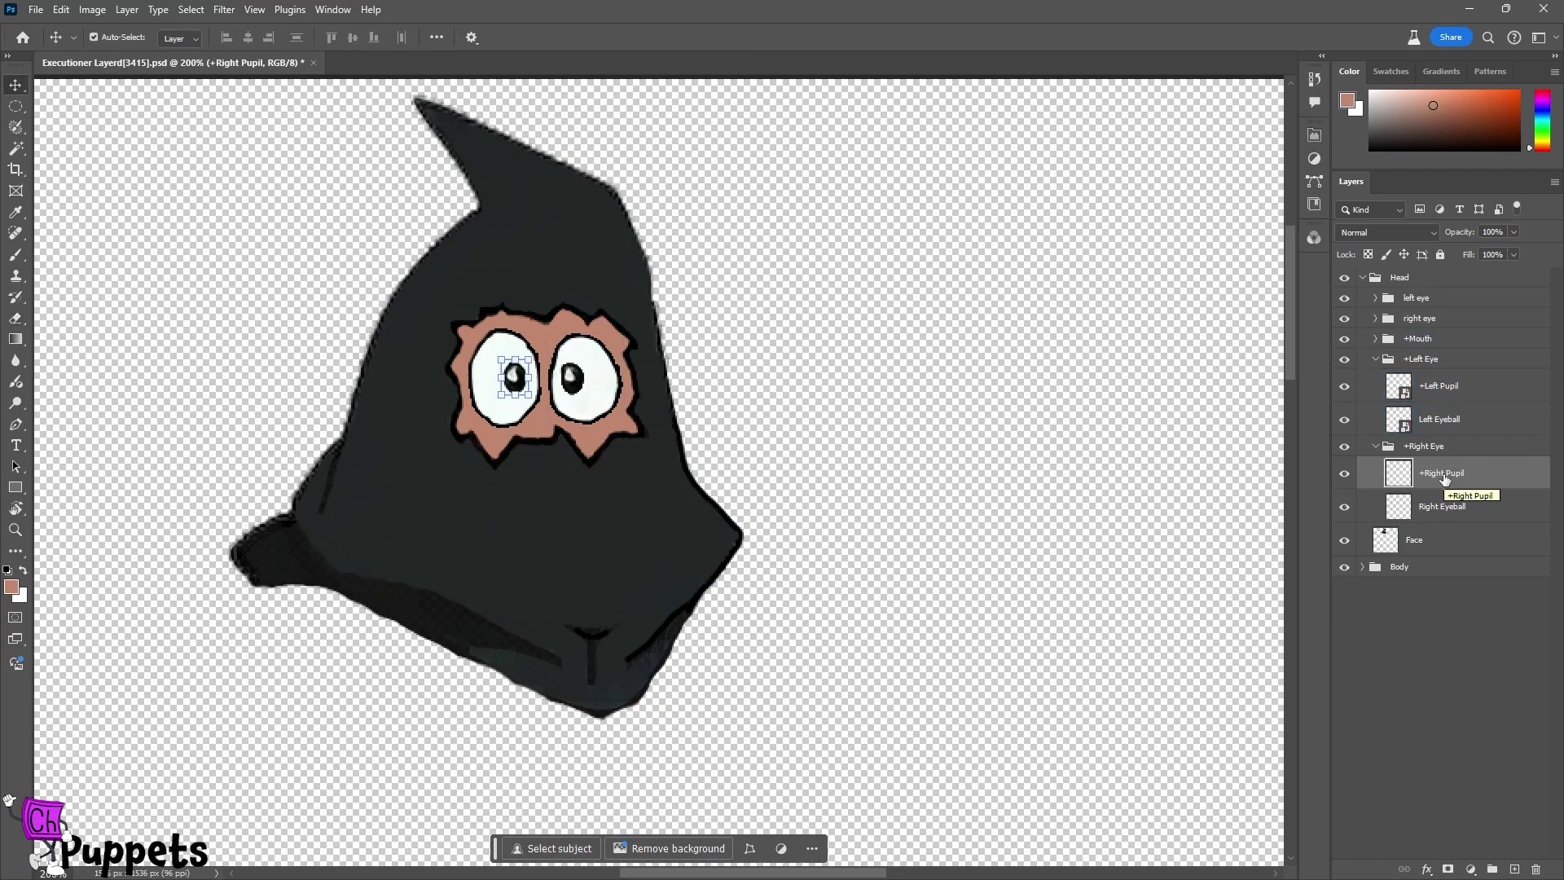
ctrl+click(1448, 389)
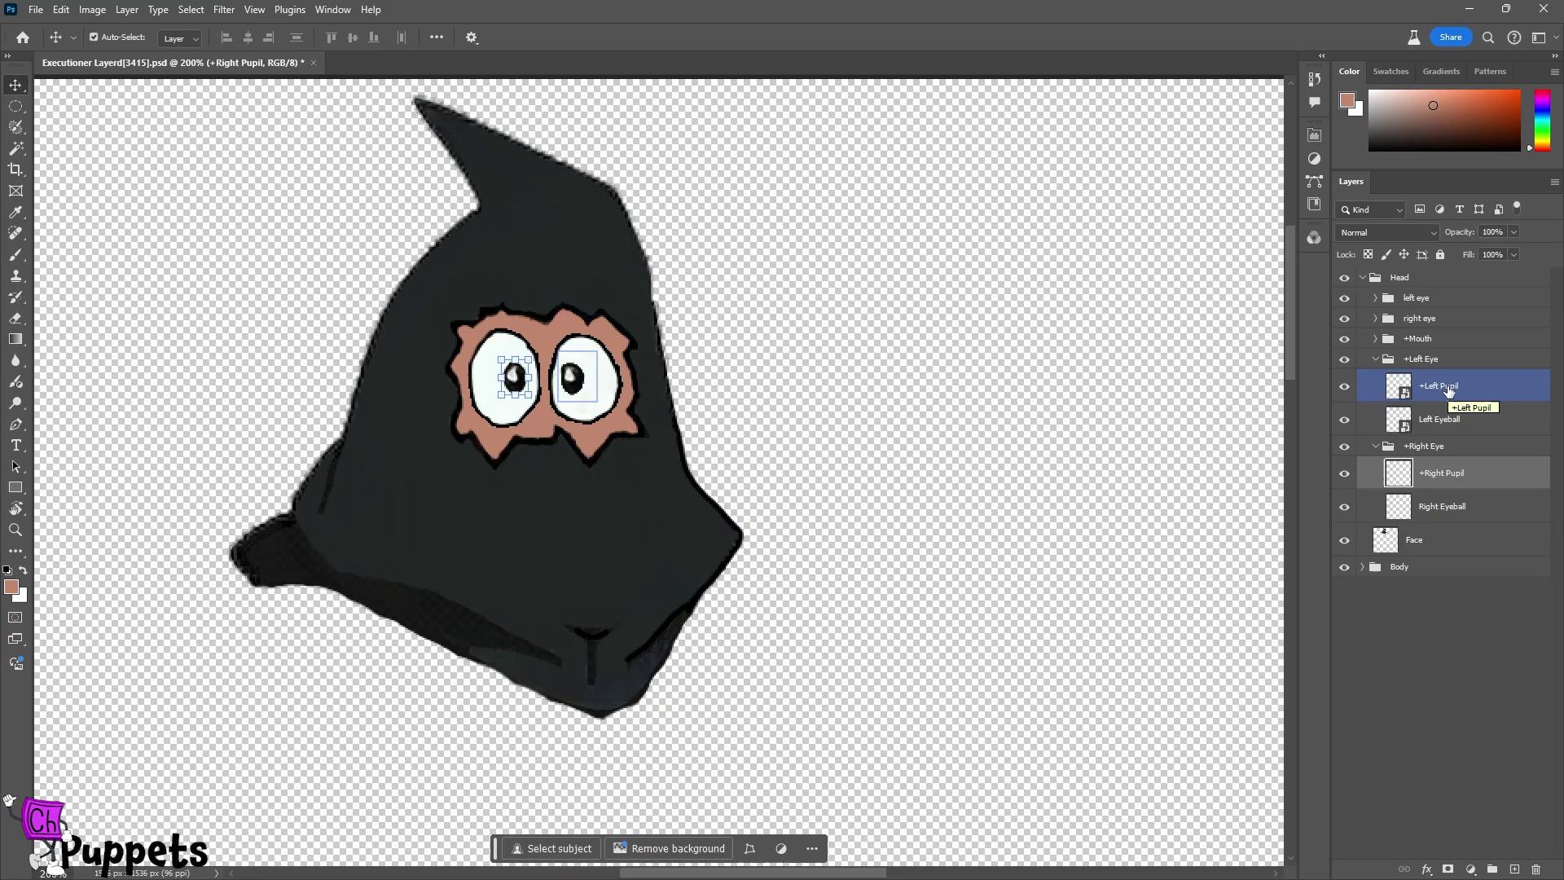
click(1448, 389)
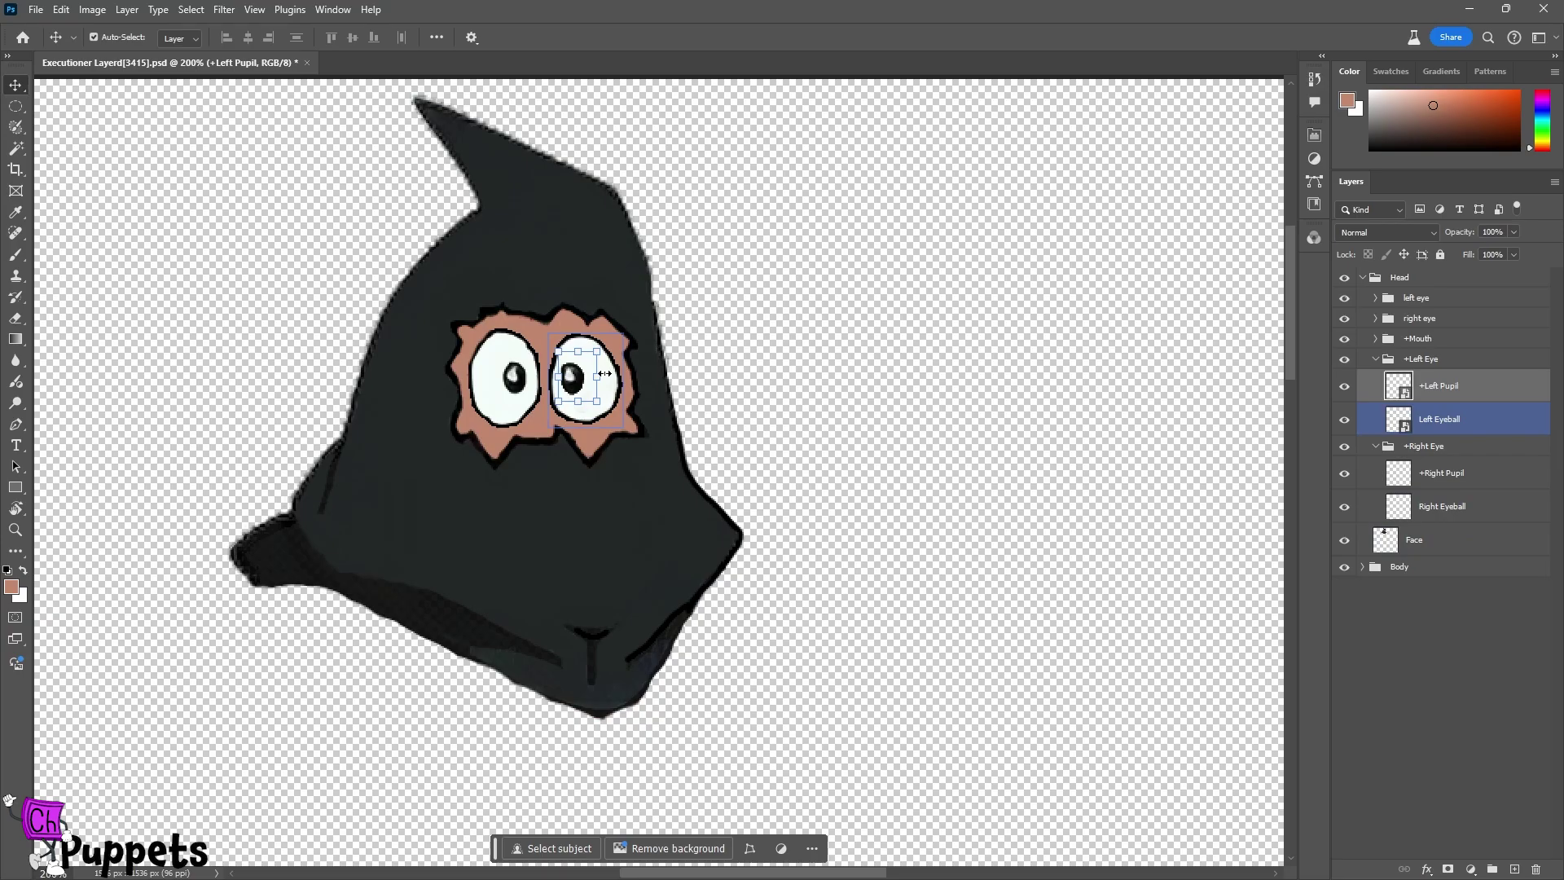
key(e)
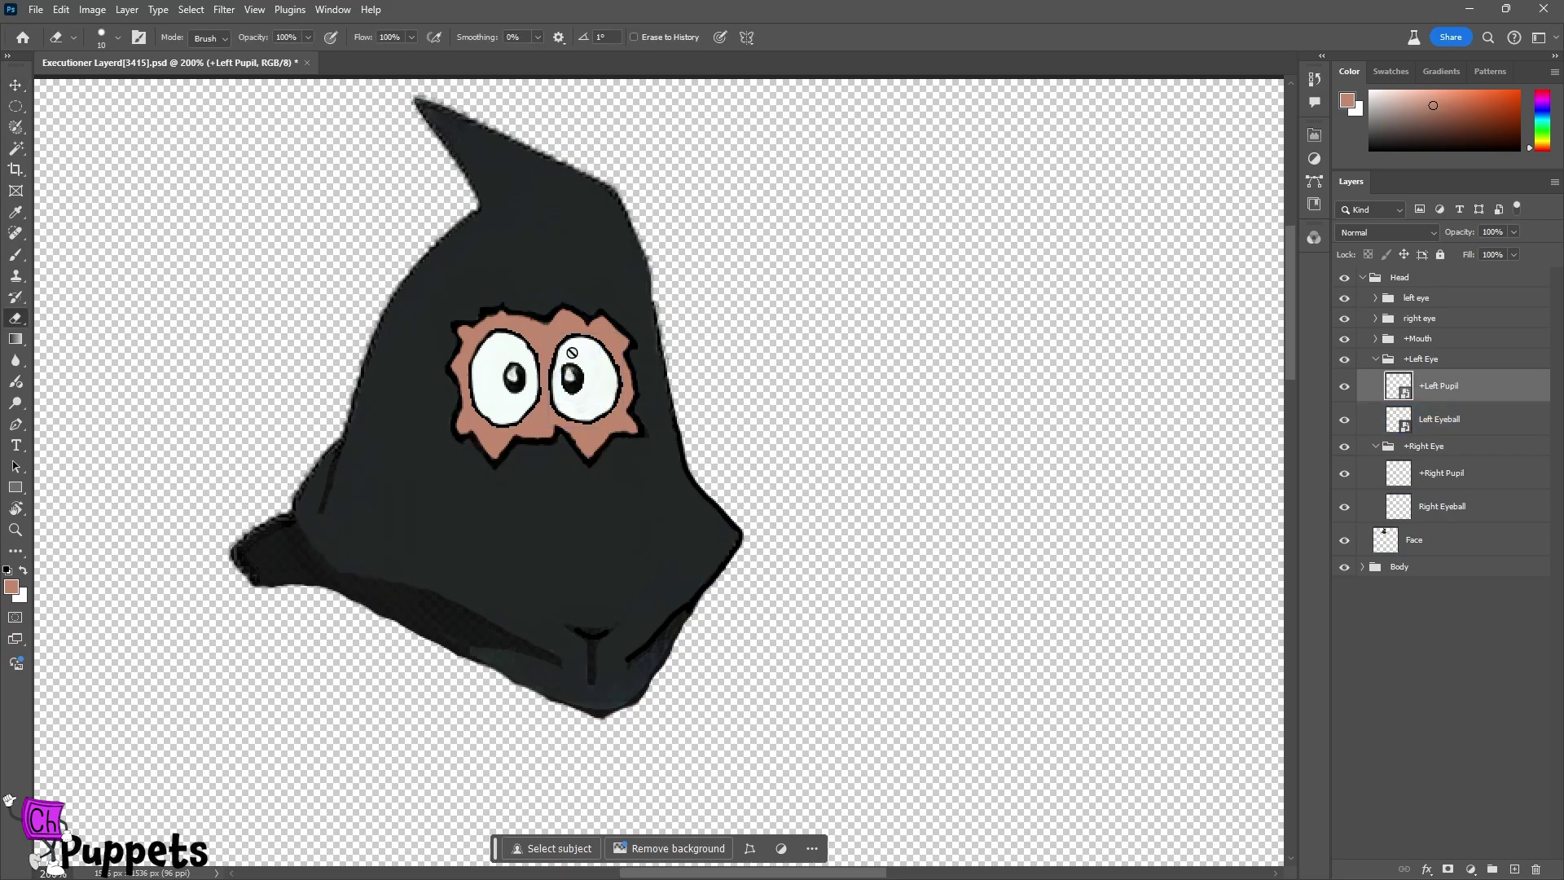
Step: Rasterize +Left Pupil, erase with a size-15 brush, and check its transform bounds
click(588, 348)
key(Return)
key(bracketright)
key(bracketright)
key(bracketleft)
key(v)
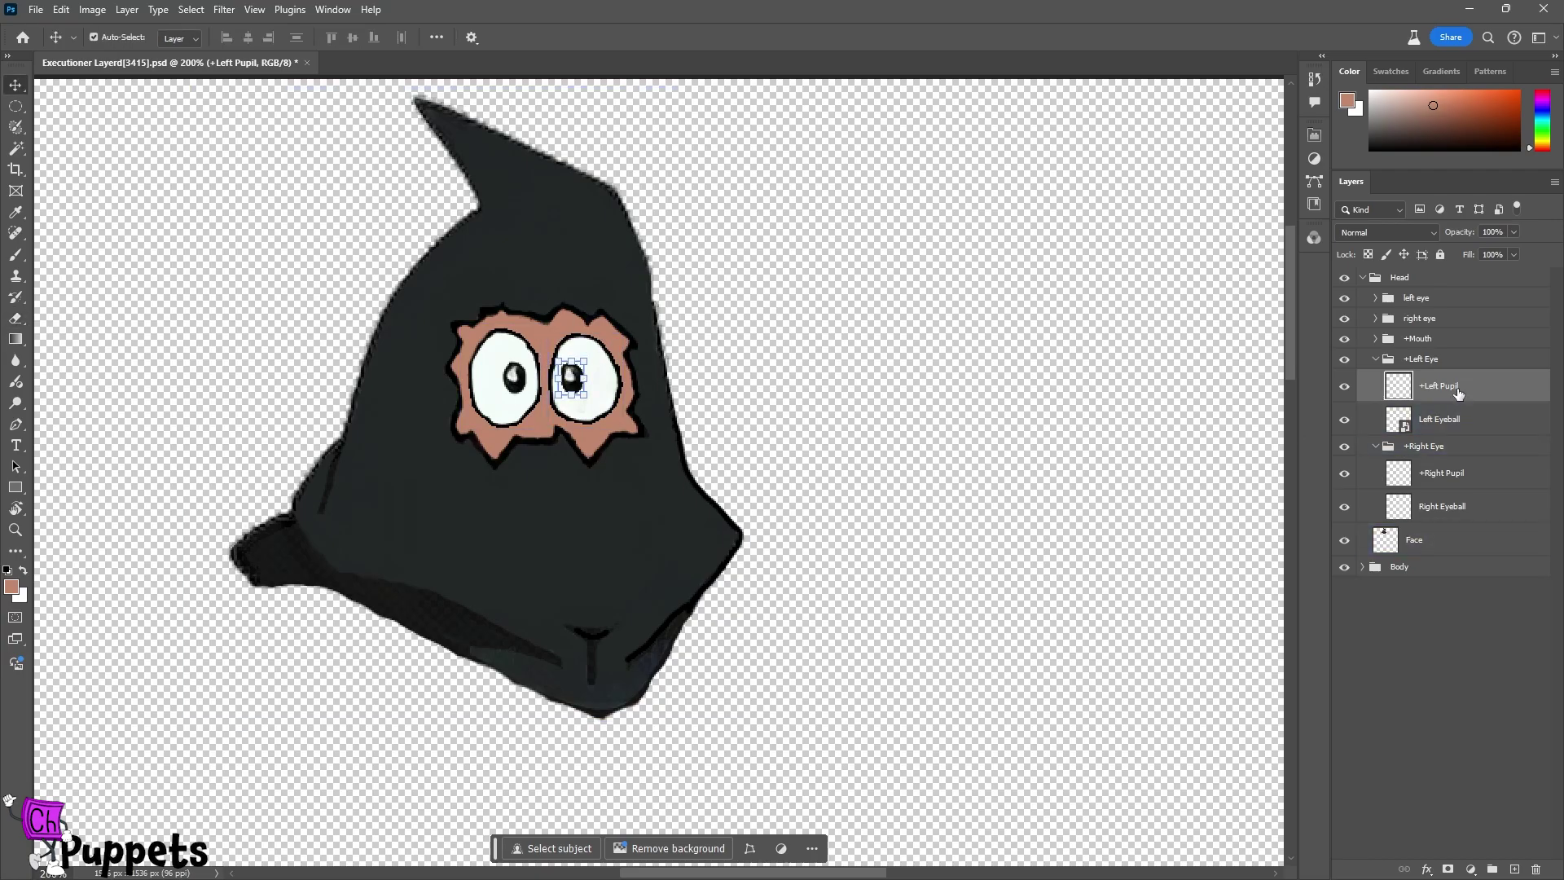
key(ctrl+t)
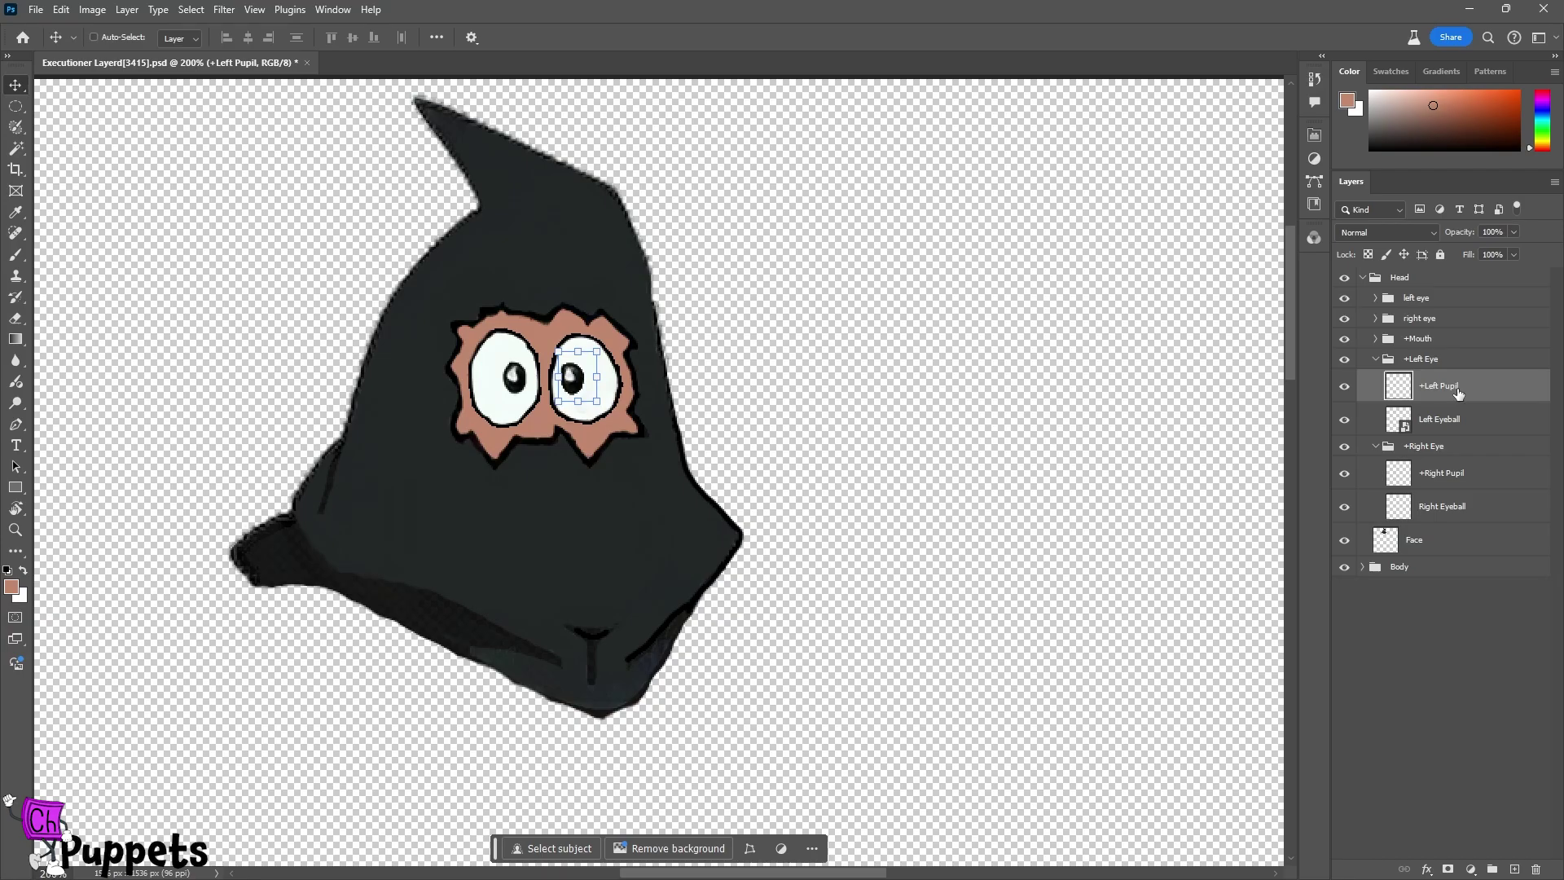
key(Escape)
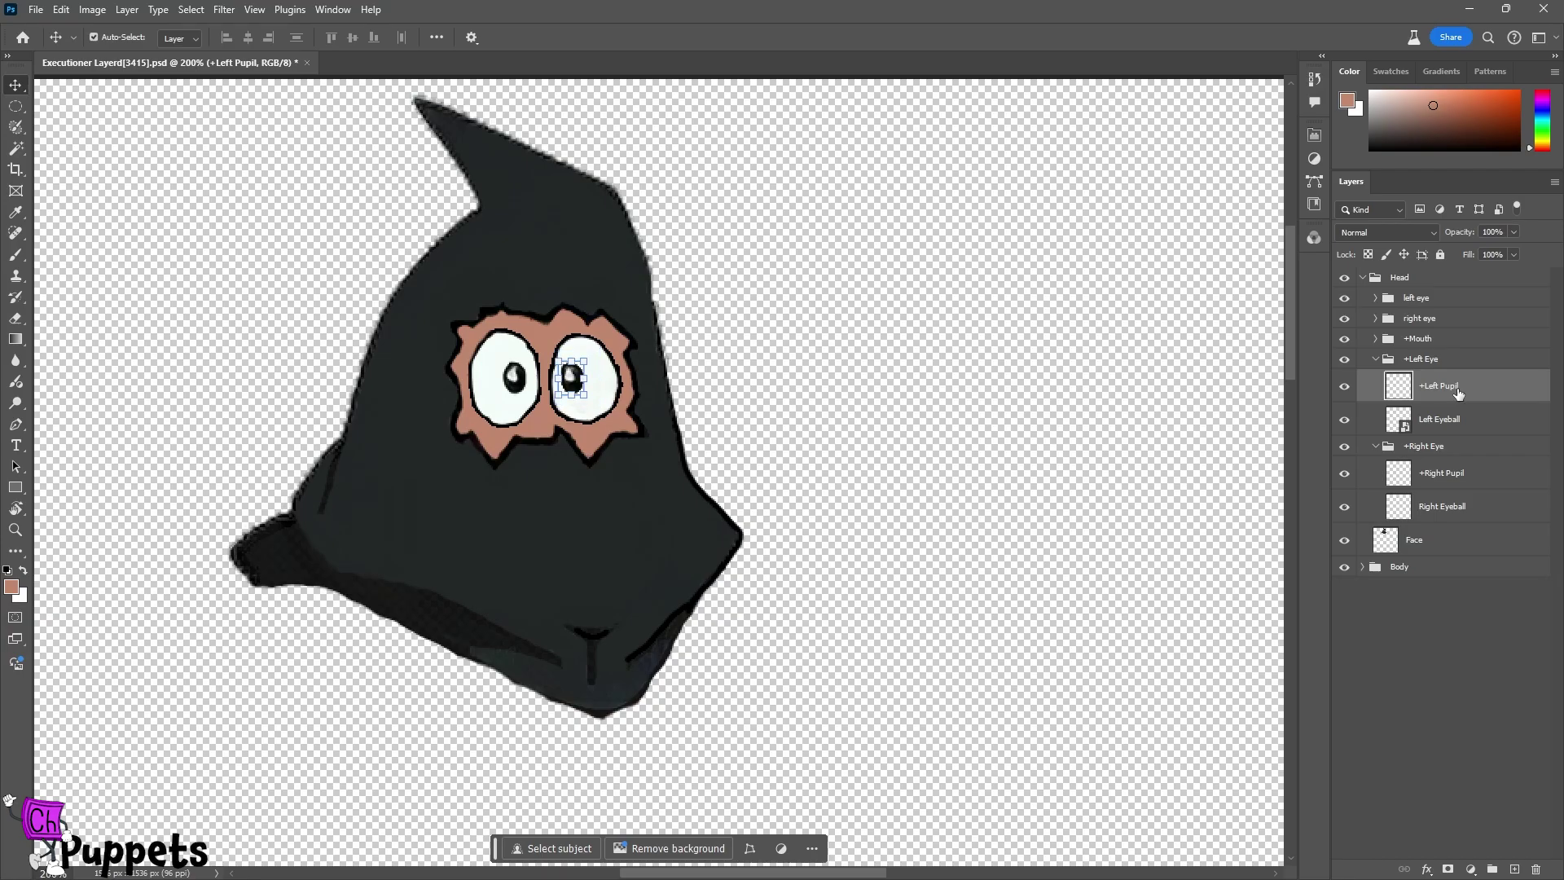
Step: Review the pupil and eyeball layers, then make 'Body with Head no eyes' visible again
click(1423, 544)
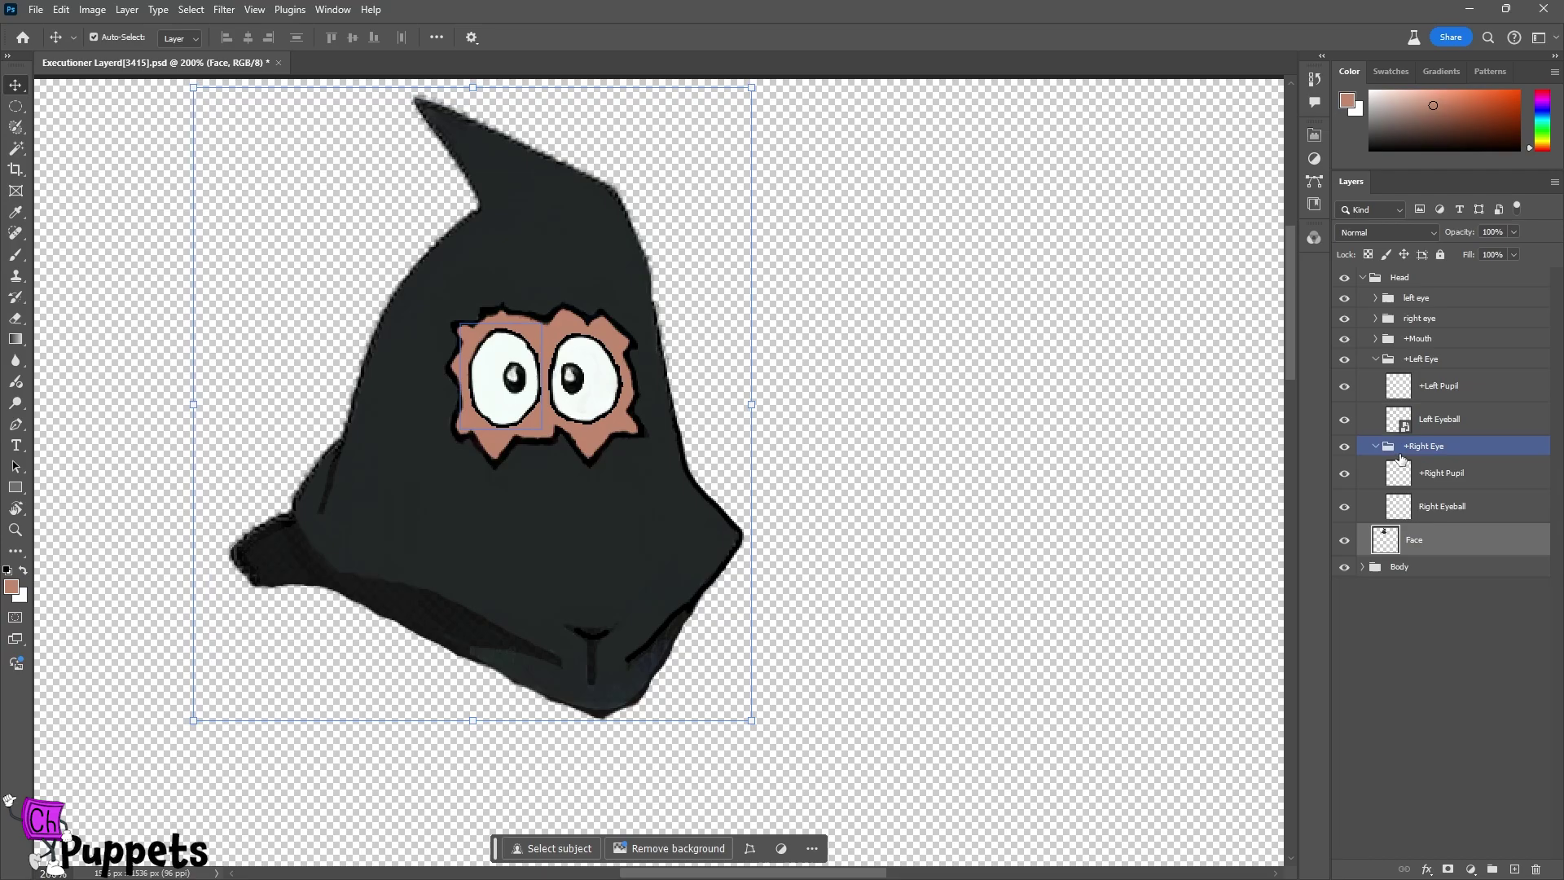
click(1449, 472)
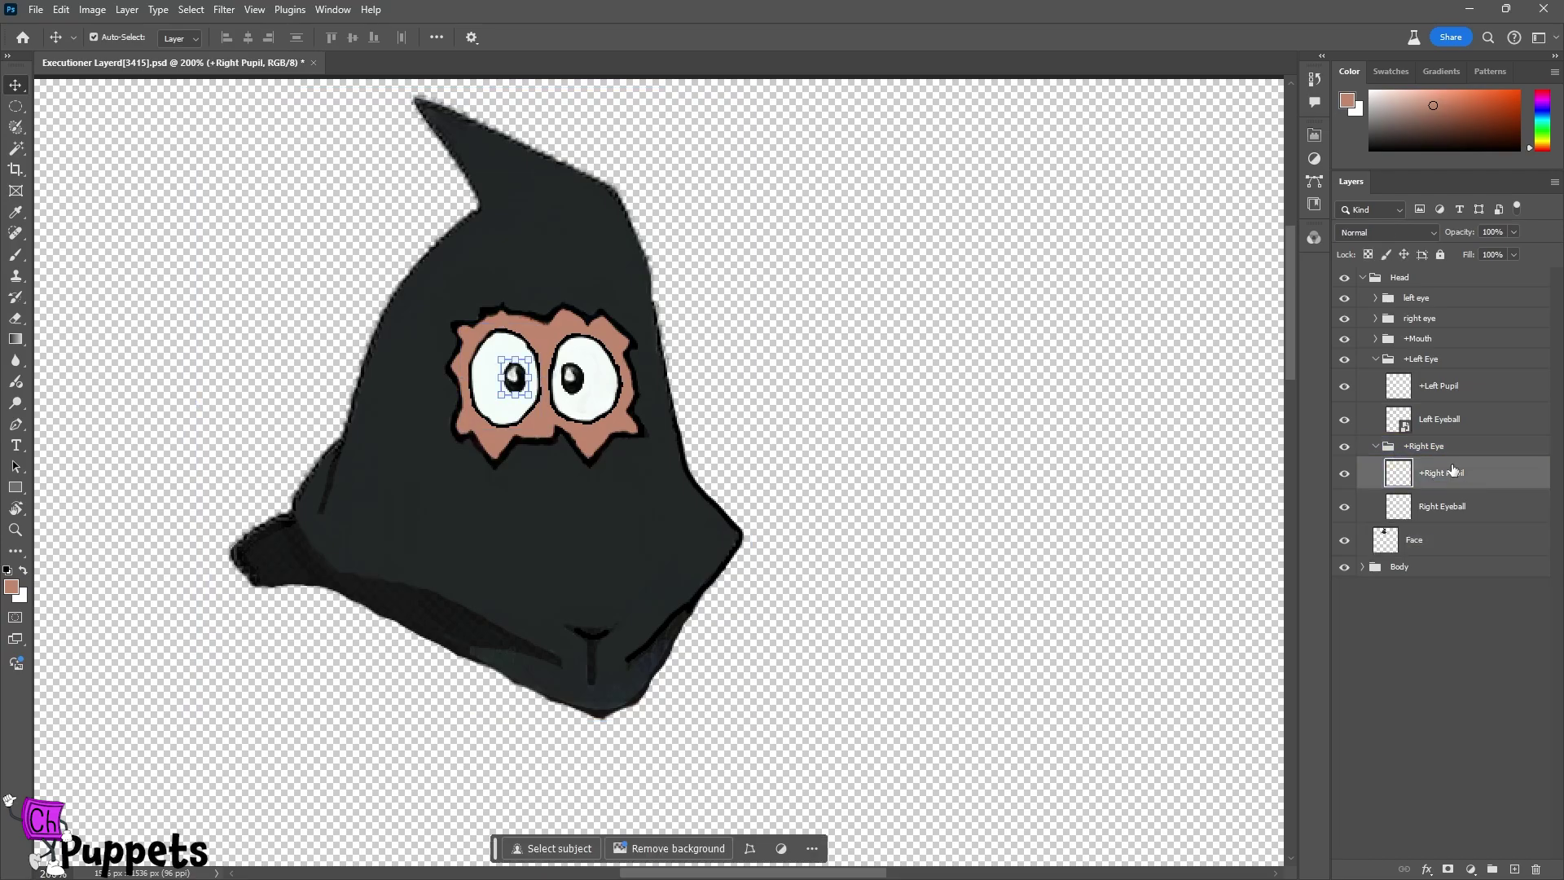
drag(1457, 501, 1436, 370)
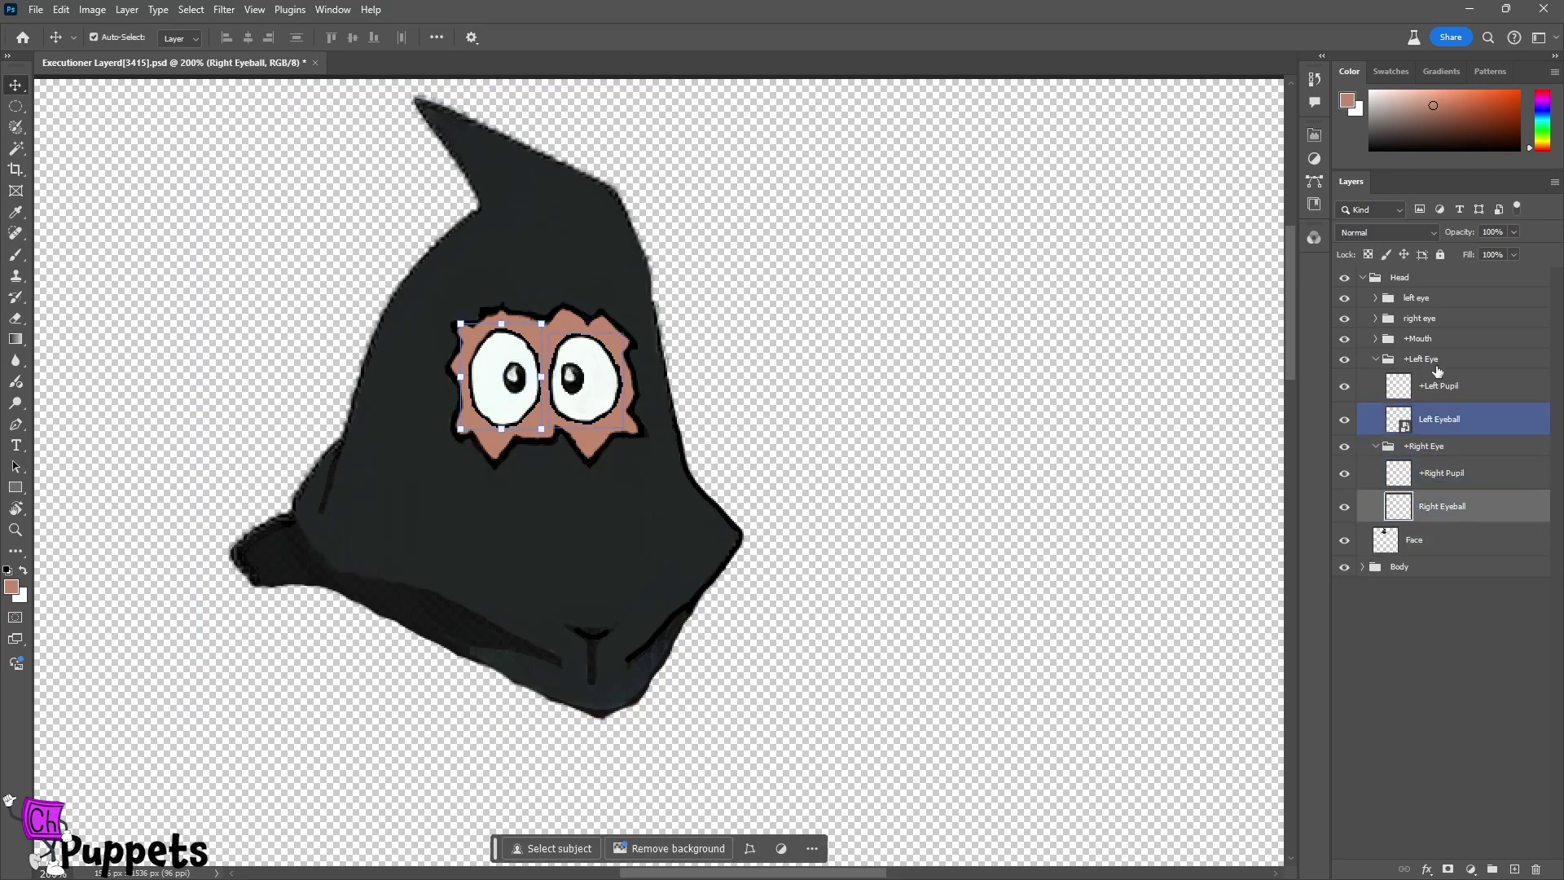
click(1457, 423)
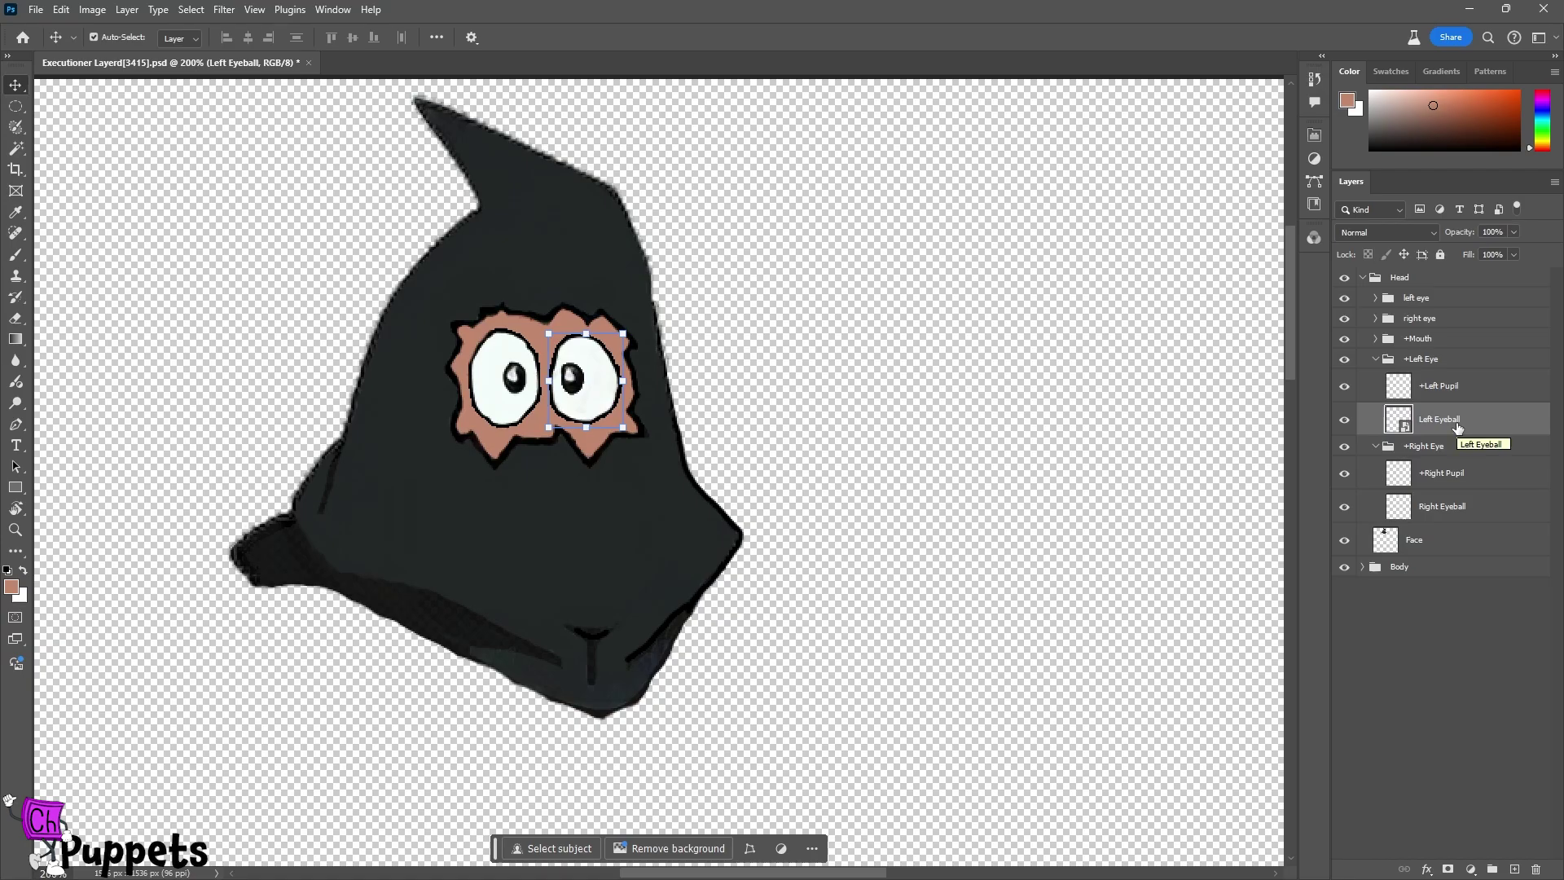
click(1361, 566)
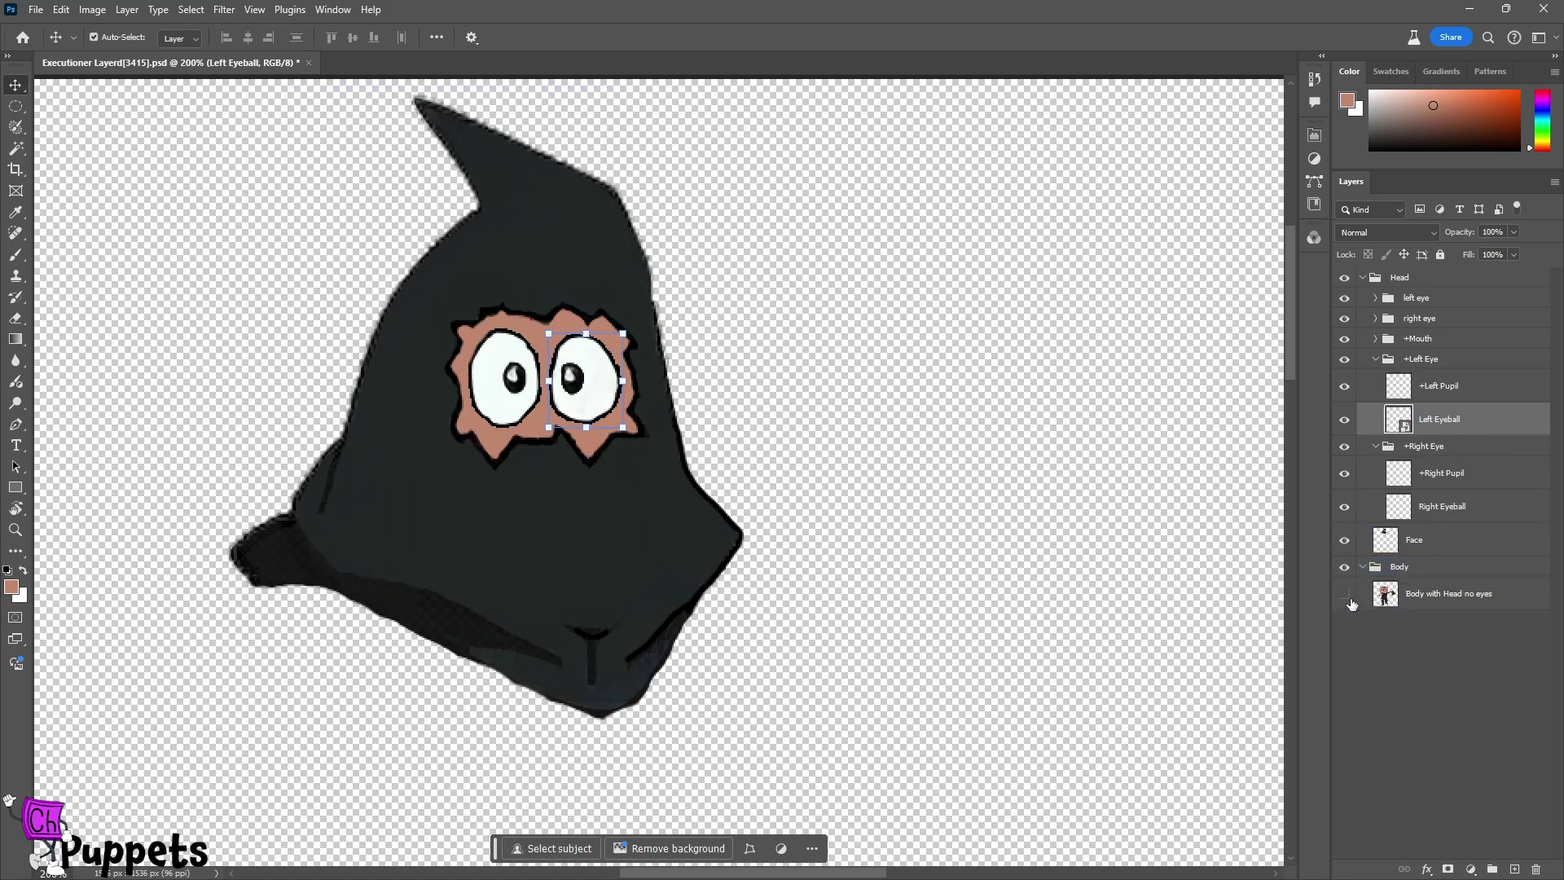
click(1348, 599)
Step: Save the PSD and import it into Character Animator as a puppet for rigging
key(ctrl+s)
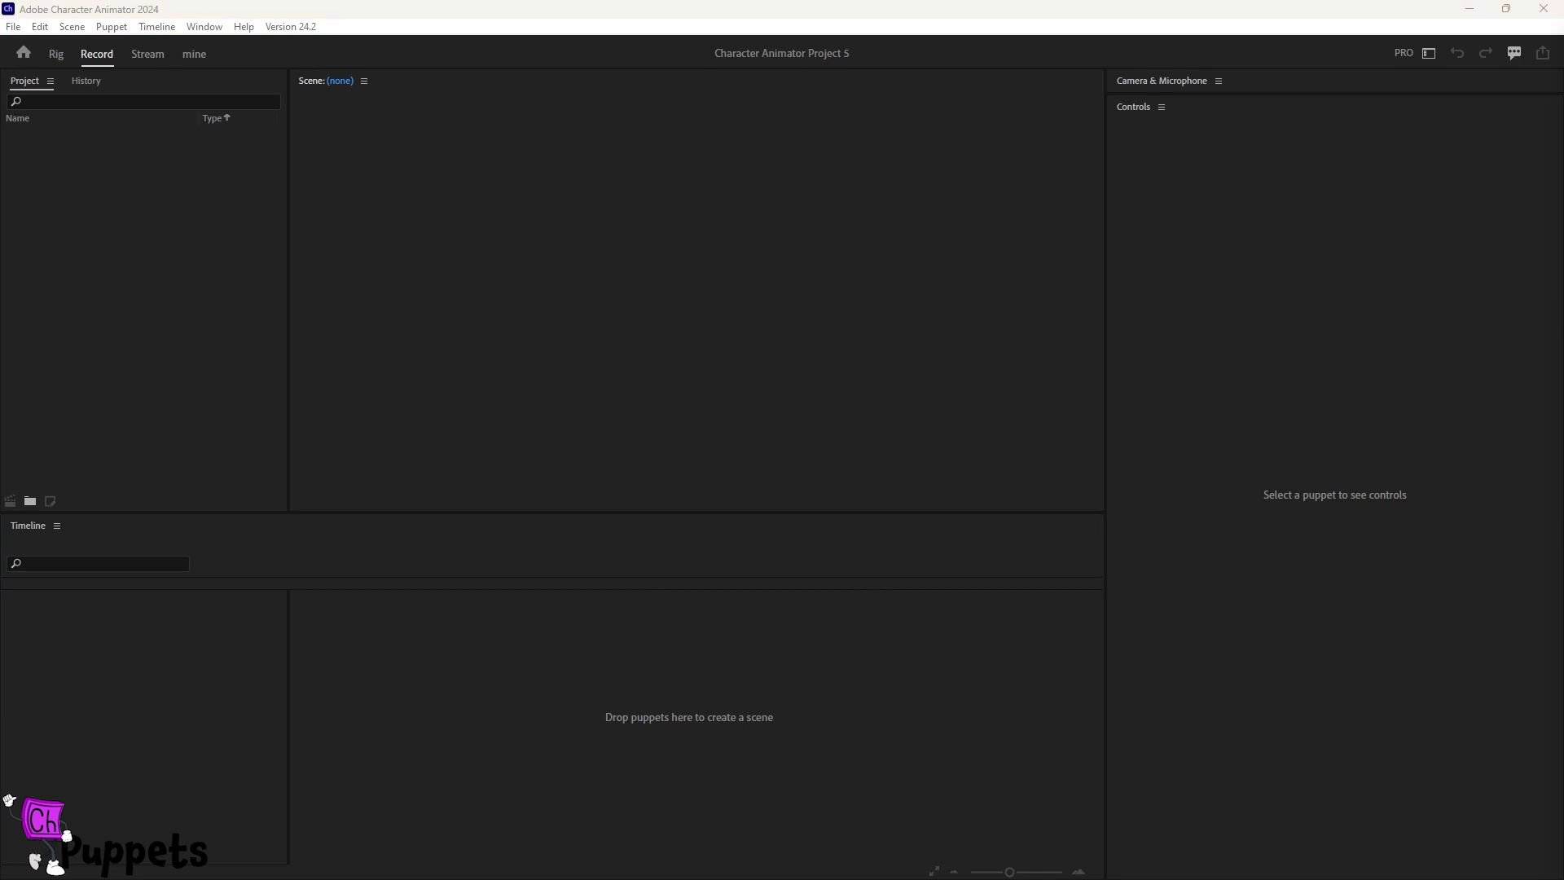
drag(594, 217, 158, 183)
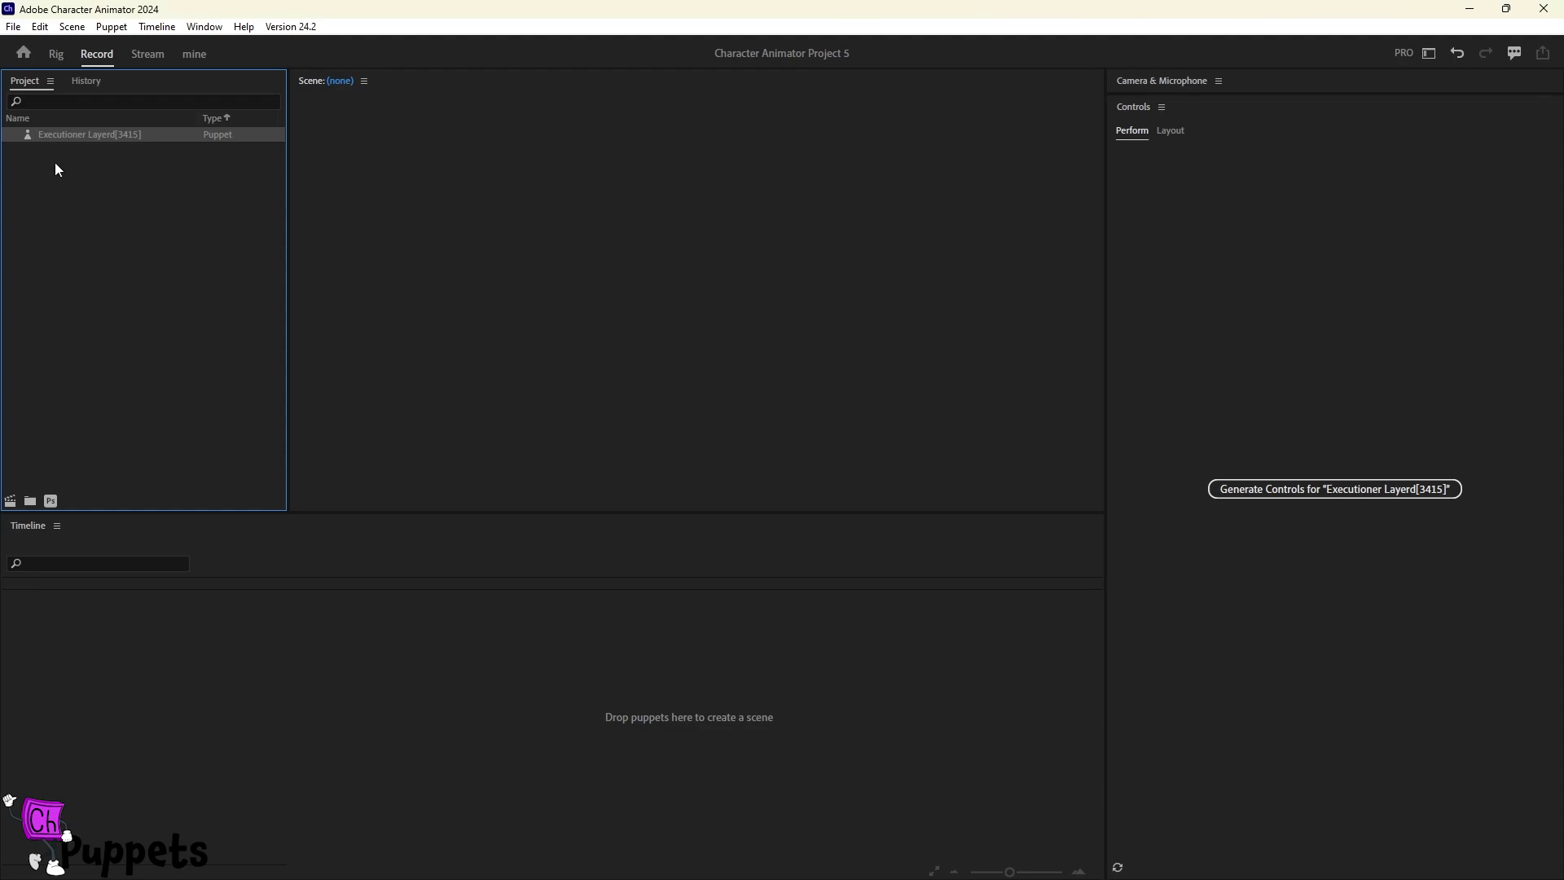
double_click(65, 136)
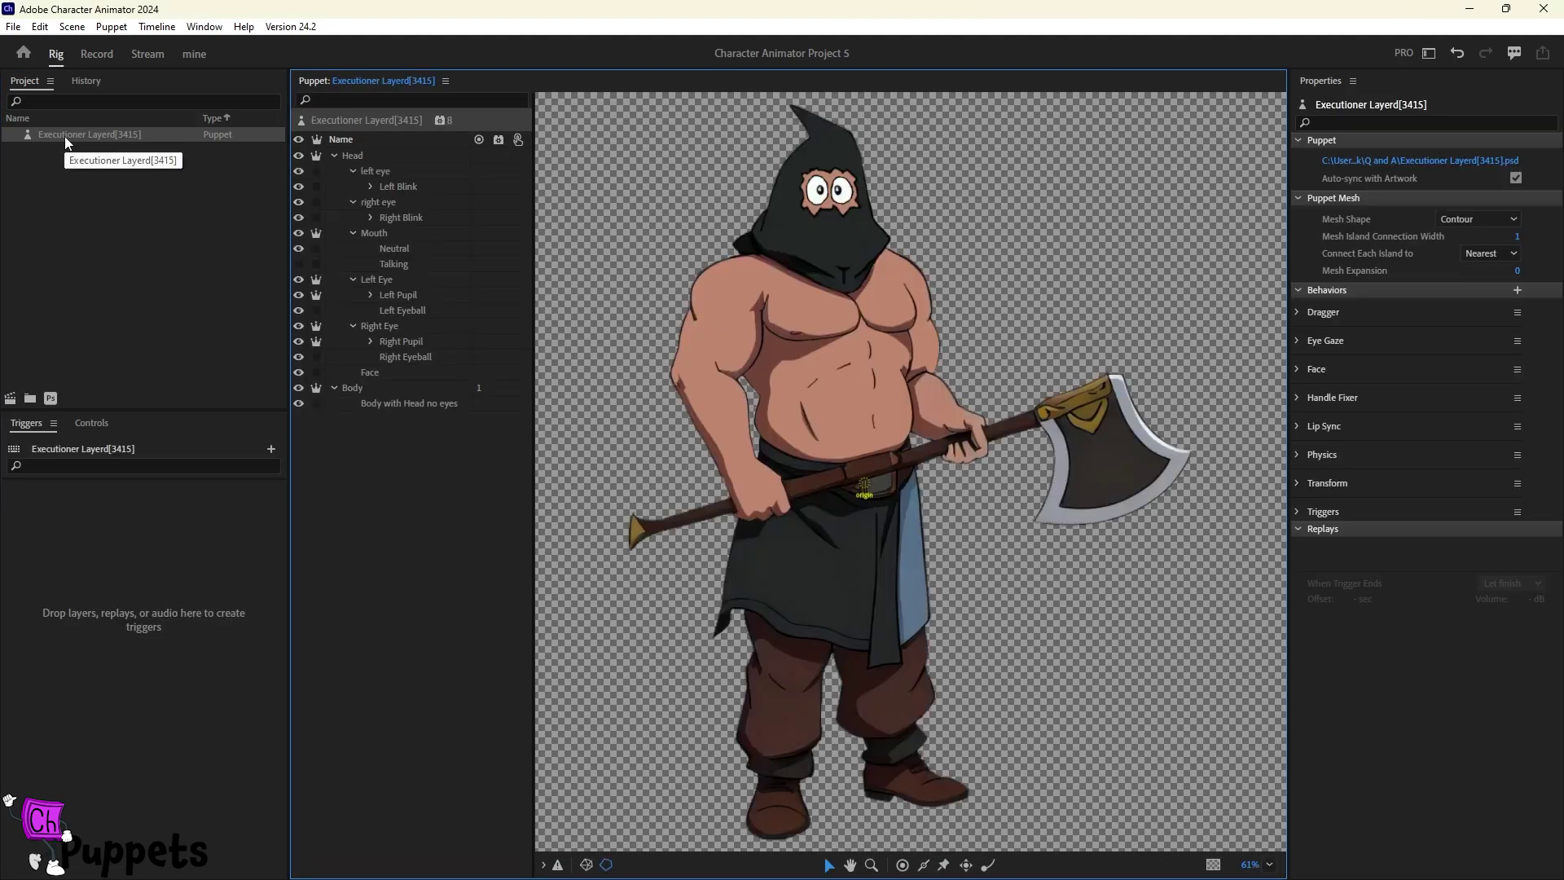
Step: Remove the Left Pupil tag from the inner Left Pupil layer, keeping it on its group
click(393, 280)
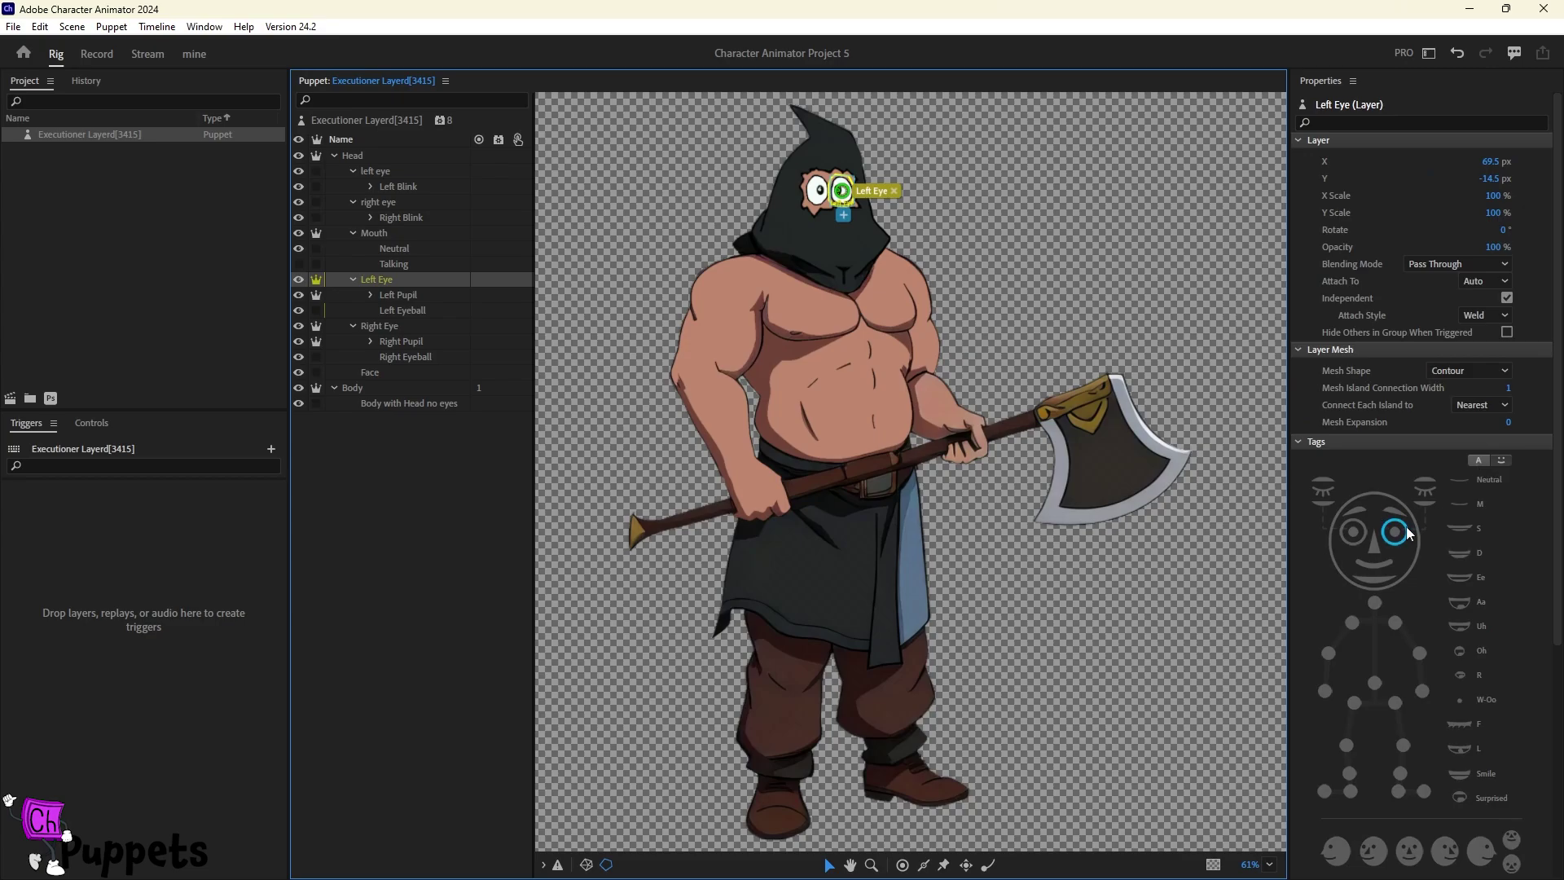
click(1480, 462)
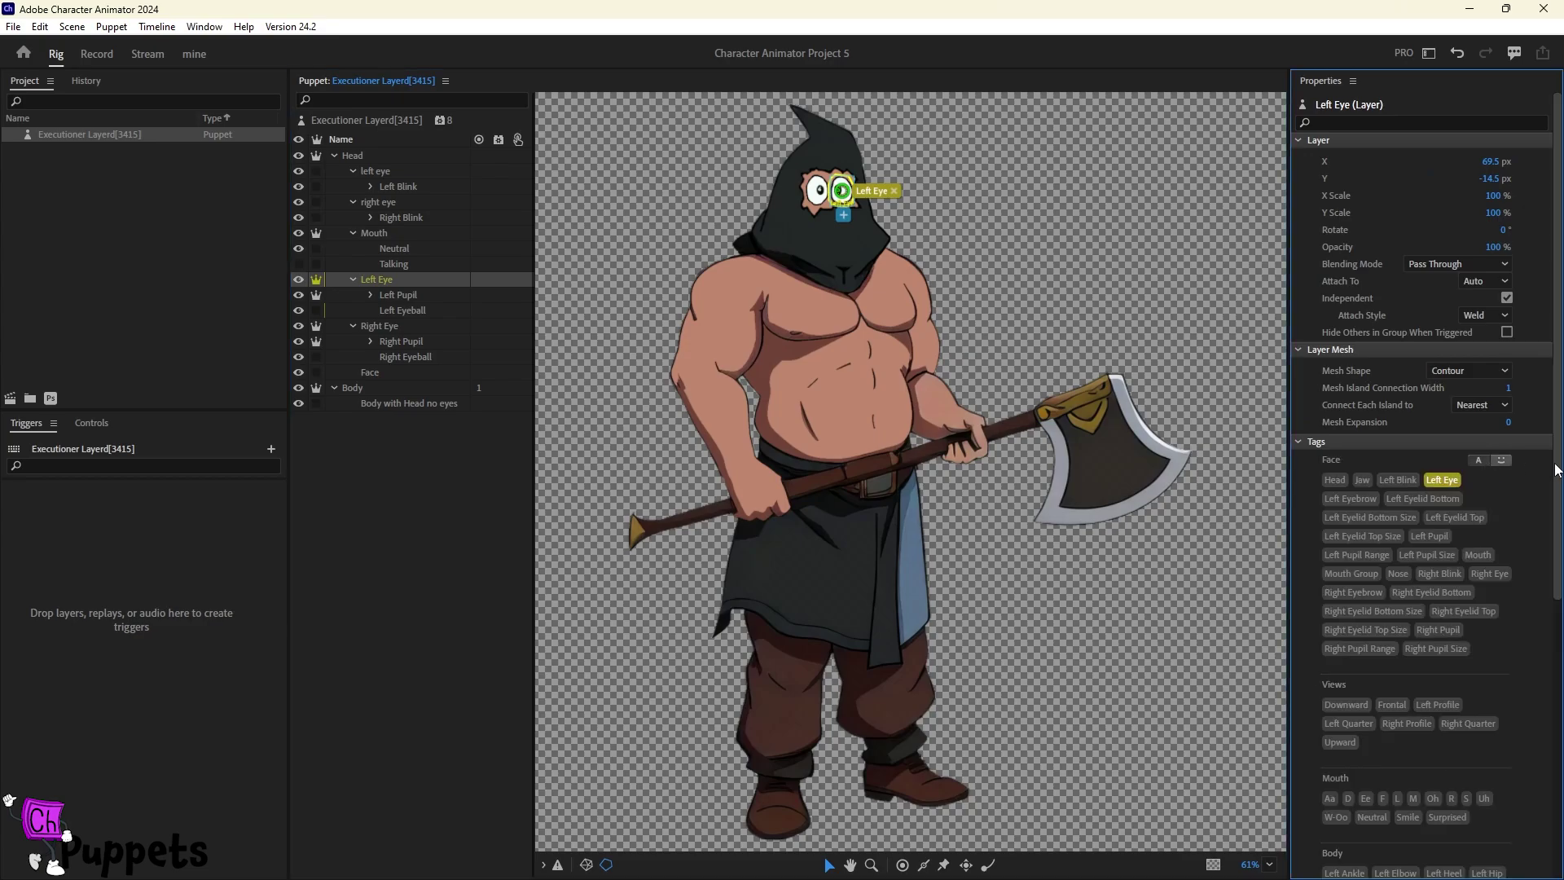
scroll(1555, 470, down, 2)
click(404, 295)
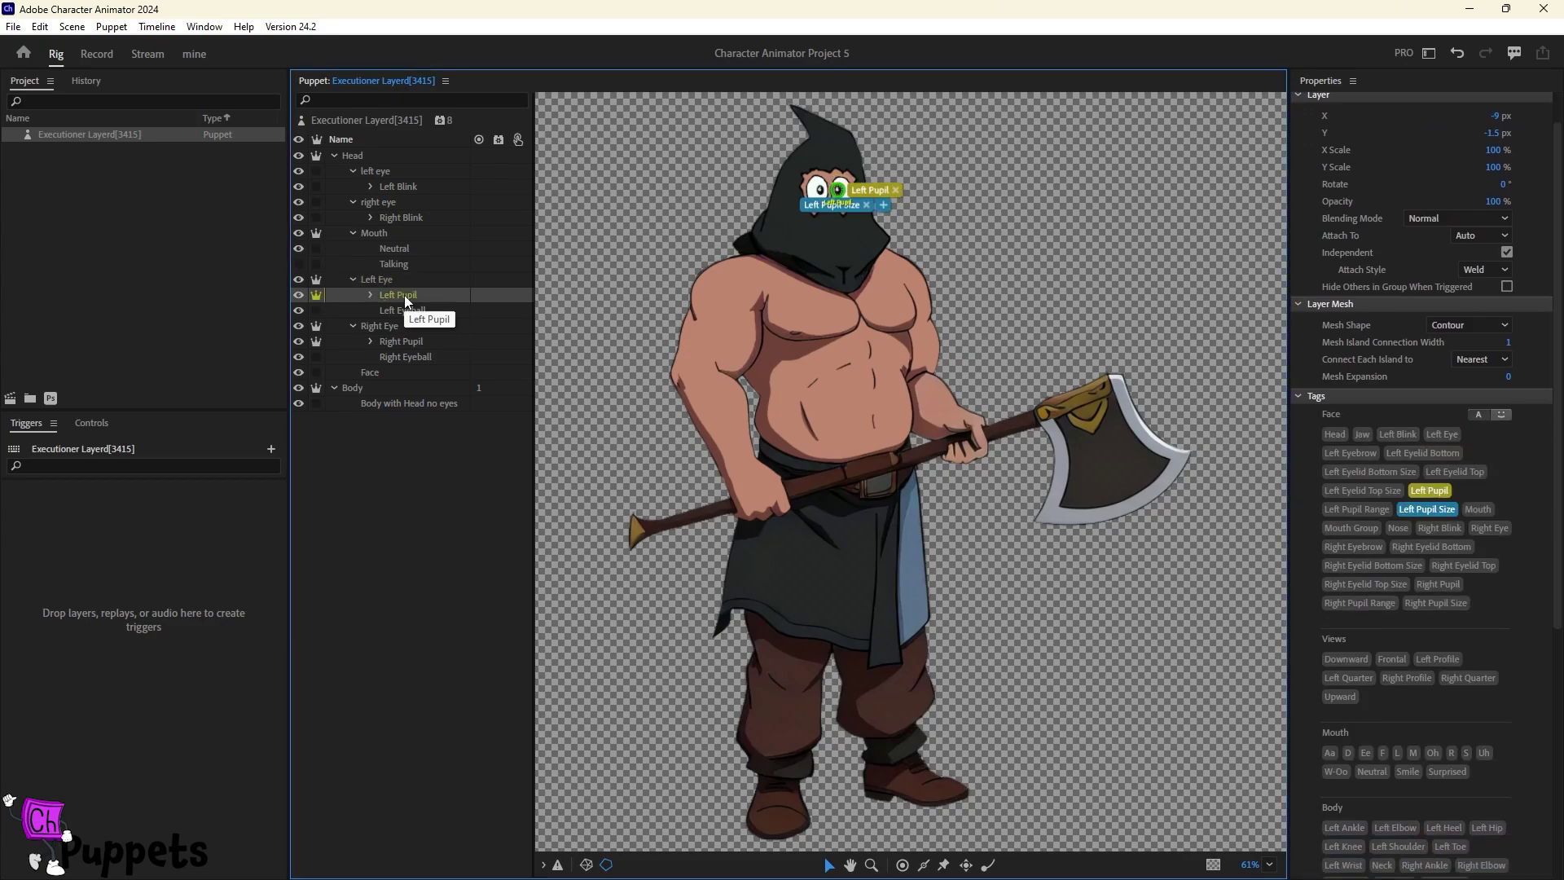
click(371, 295)
click(422, 310)
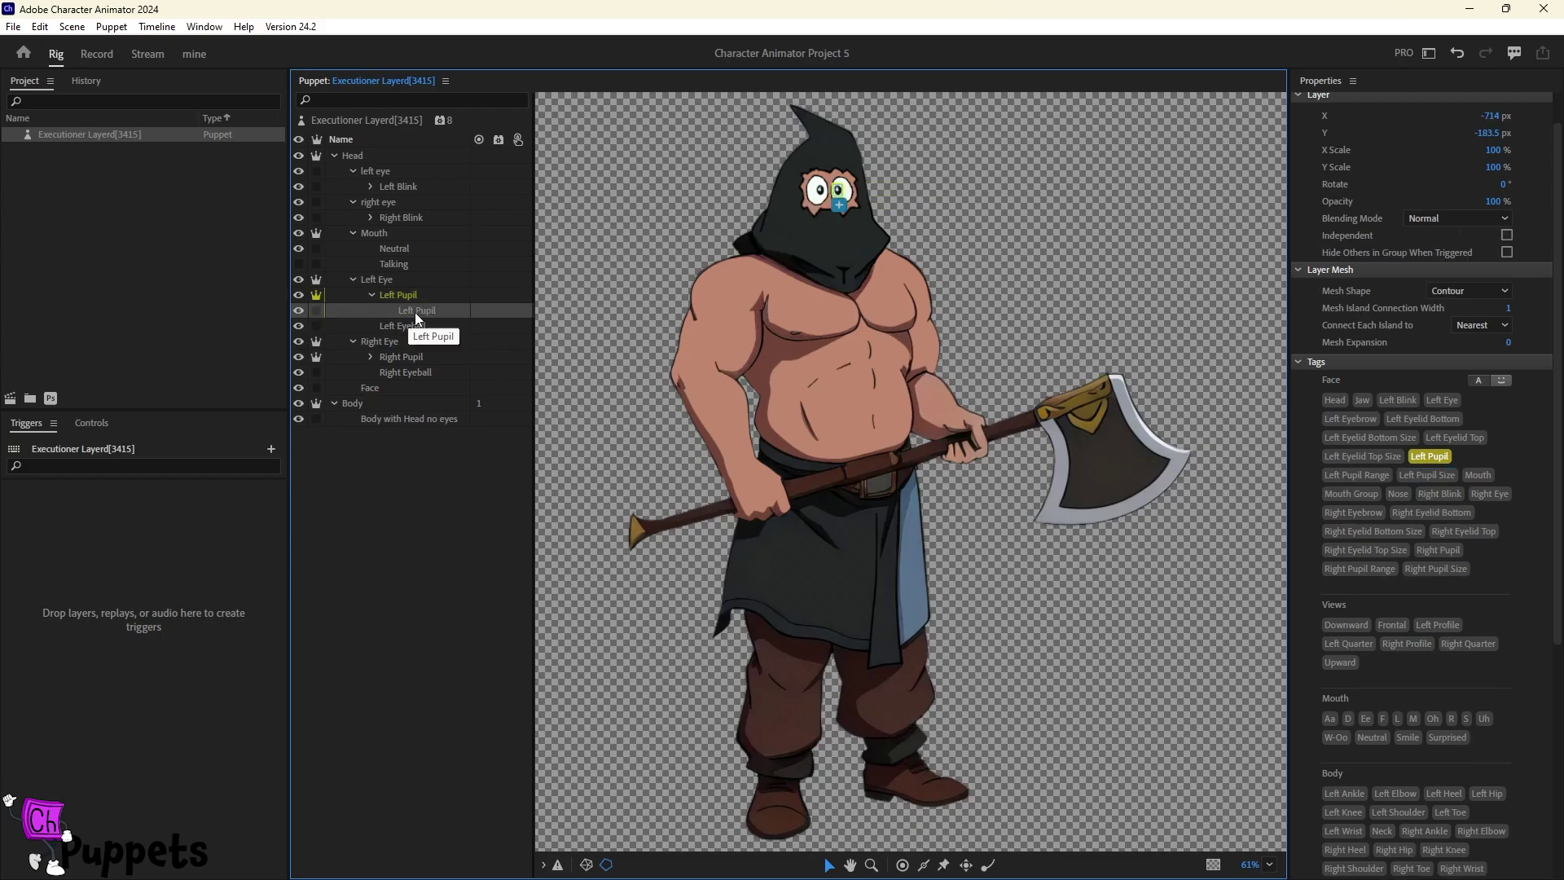
click(1421, 458)
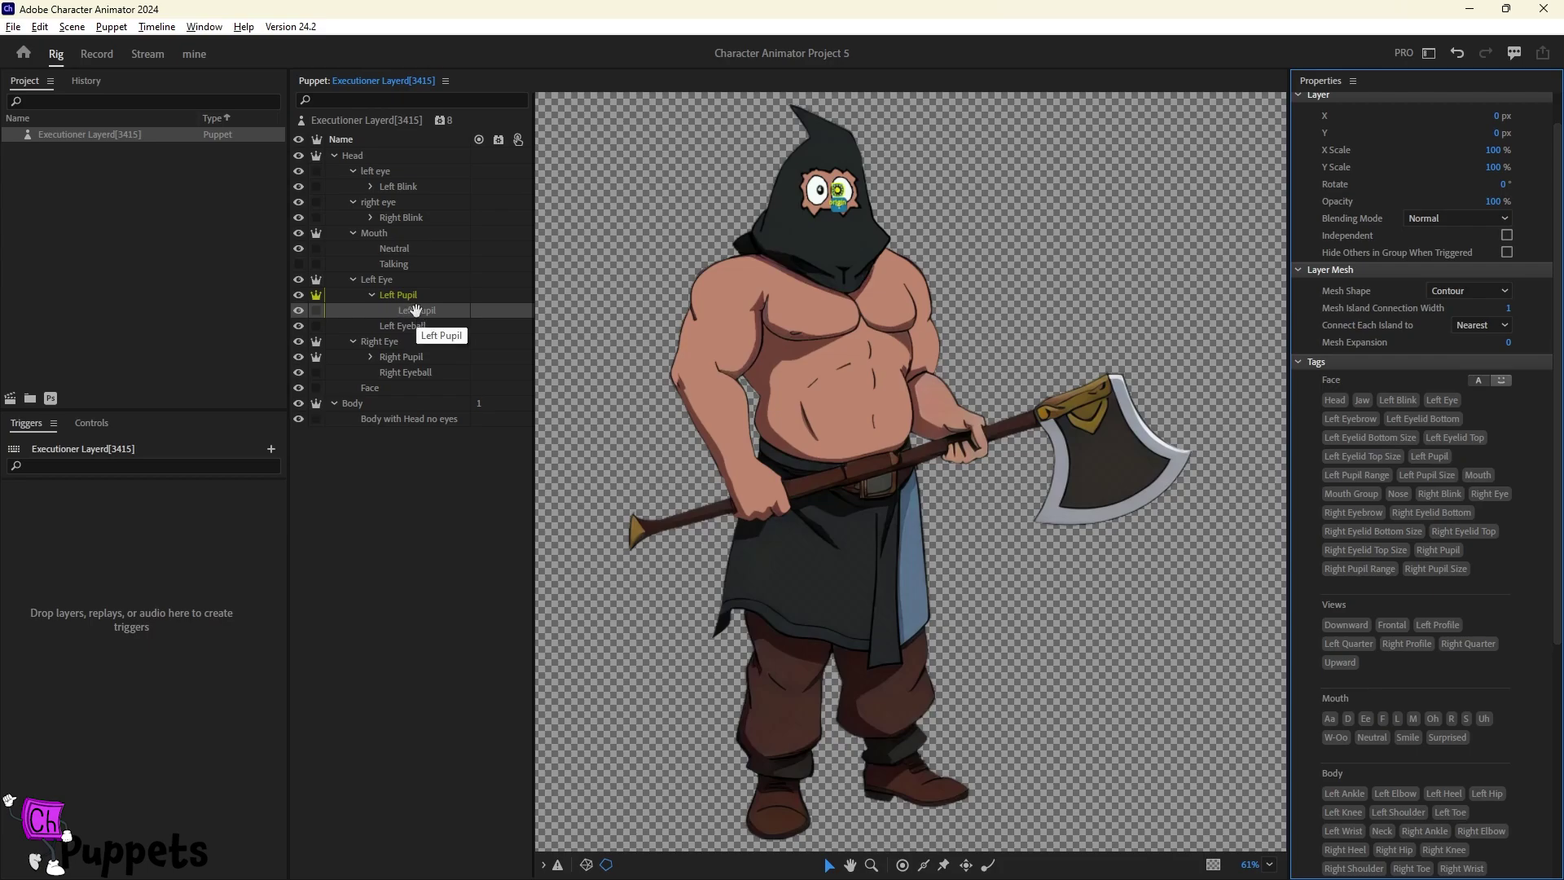
key(alt+Tab)
Step: Inspect the right eye layers and try nudging +Left Pupil within the +Left Eye group, checking Character Animator
click(734, 236)
click(1409, 472)
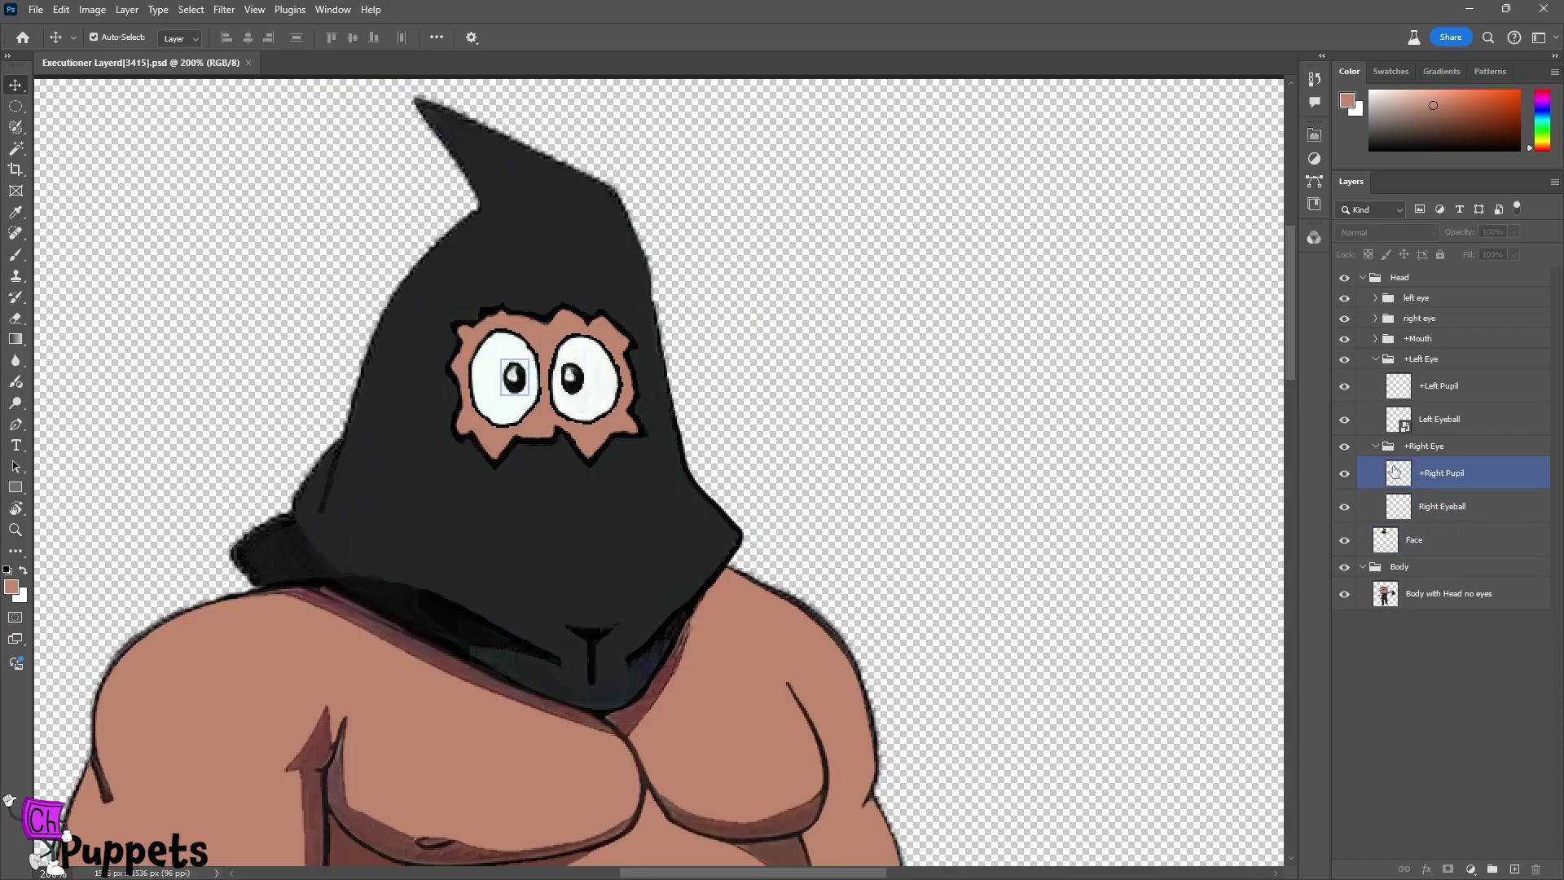
click(1397, 509)
click(1408, 448)
click(1438, 418)
mouse_move(1438, 385)
mouse_down()
mouse_move(1425, 445)
mouse_move(1438, 371)
mouse_move(1437, 394)
mouse_up()
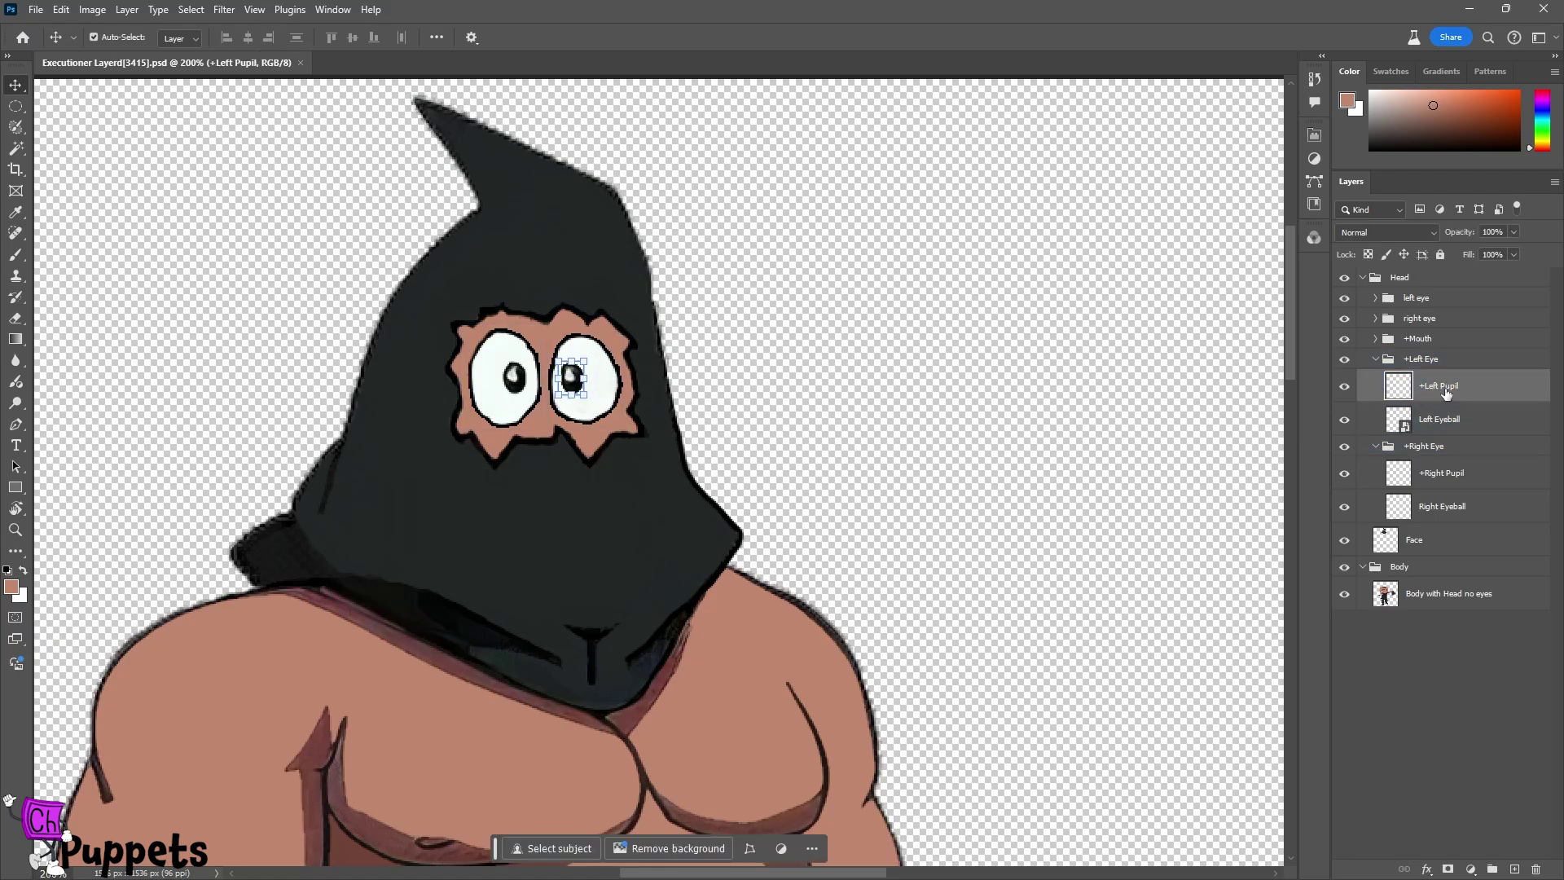
key(alt+Tab)
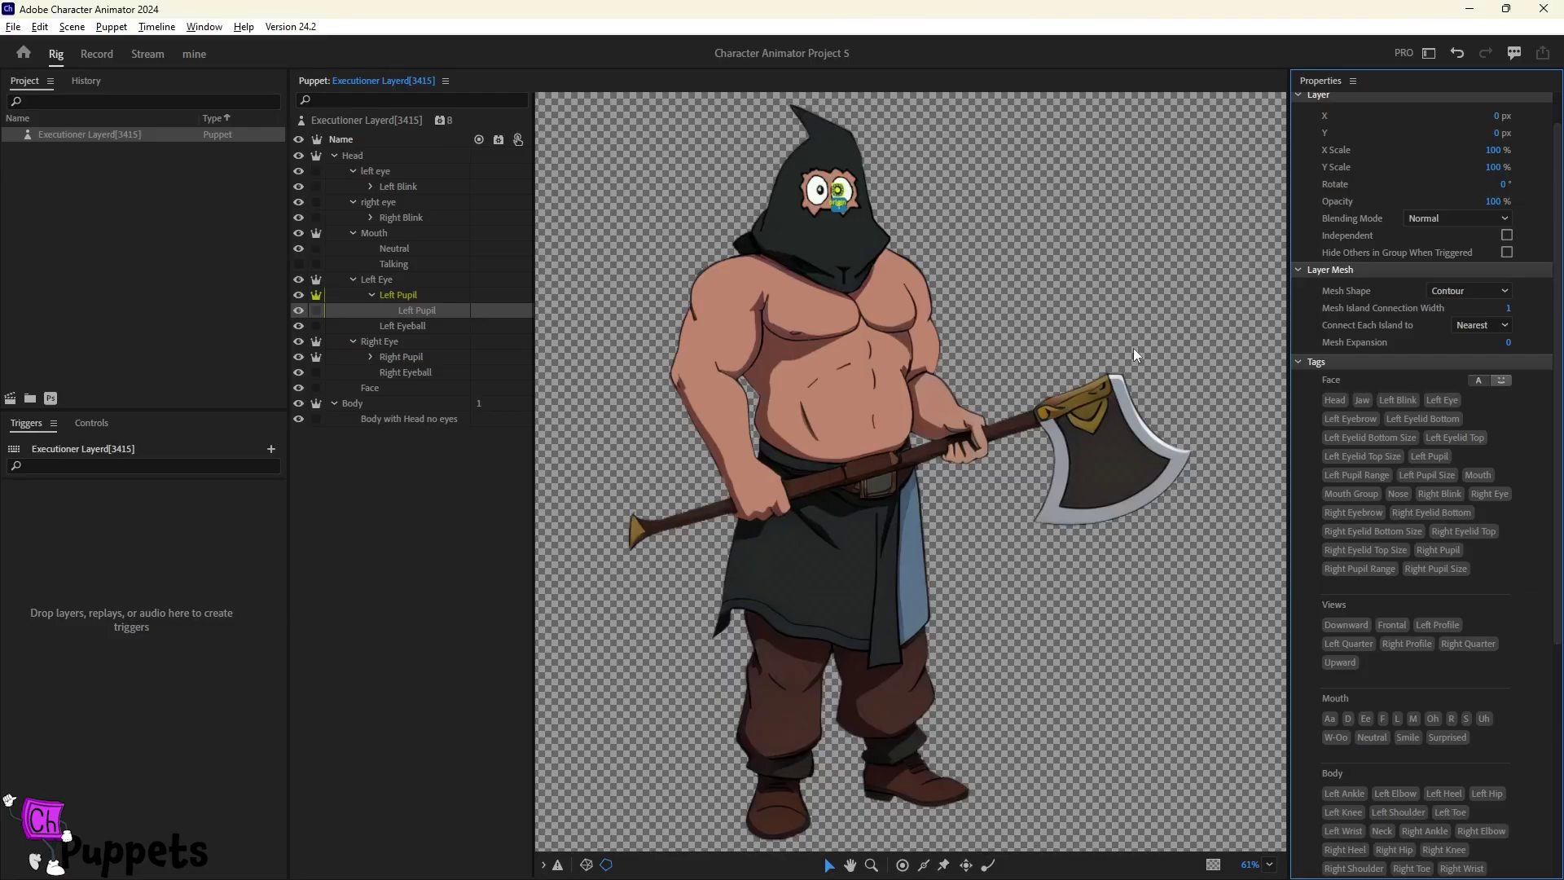
click(445, 308)
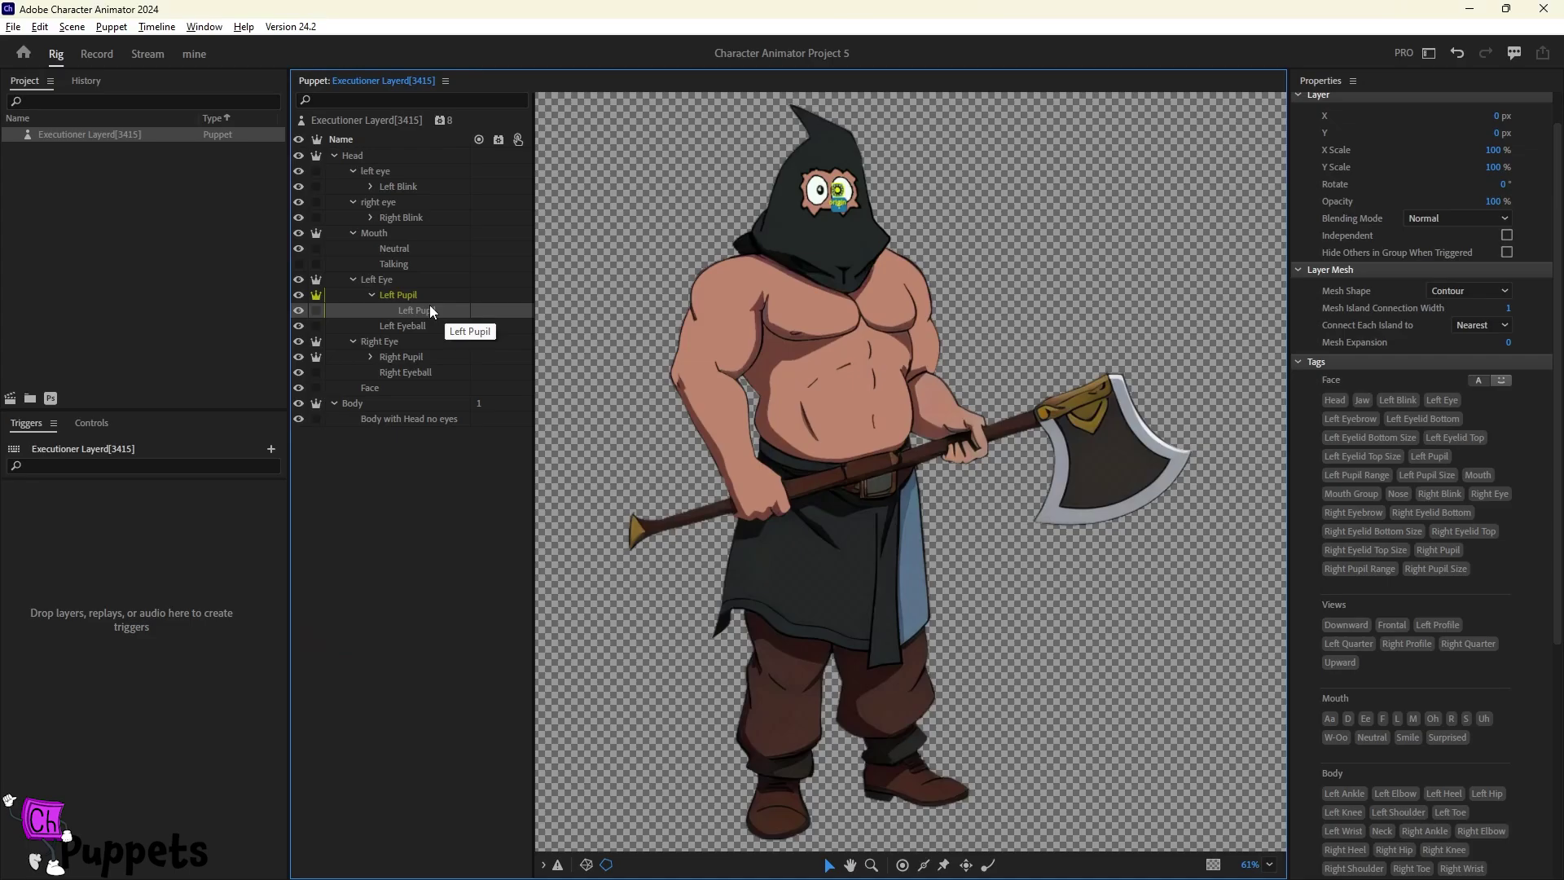
key(alt+Tab)
Step: Save the Executioner PSD over the original file and return to Character Animator
click(35, 10)
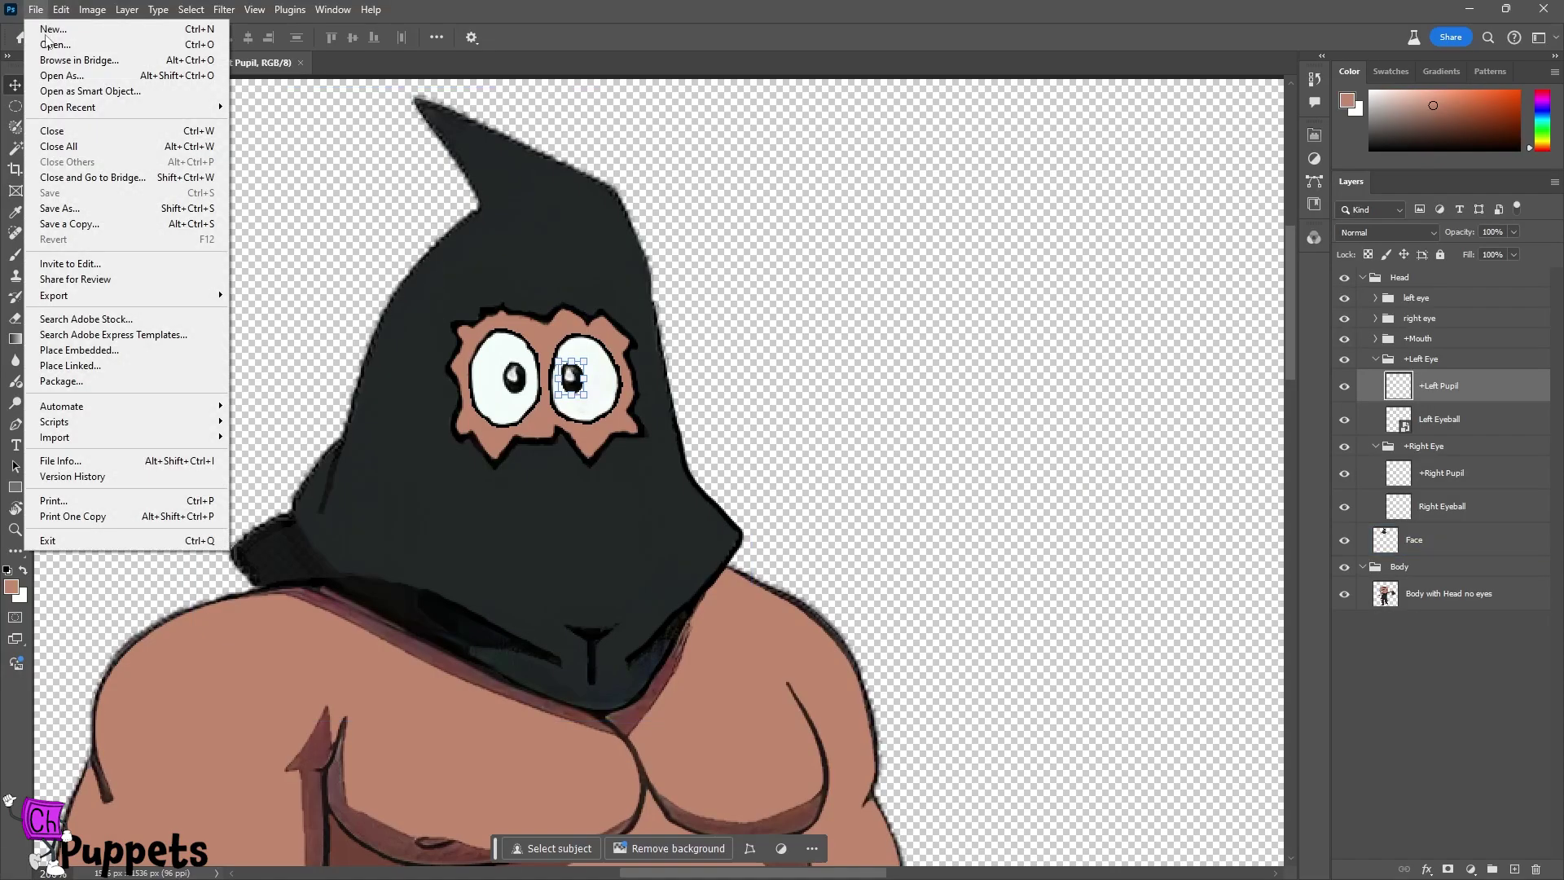
click(59, 208)
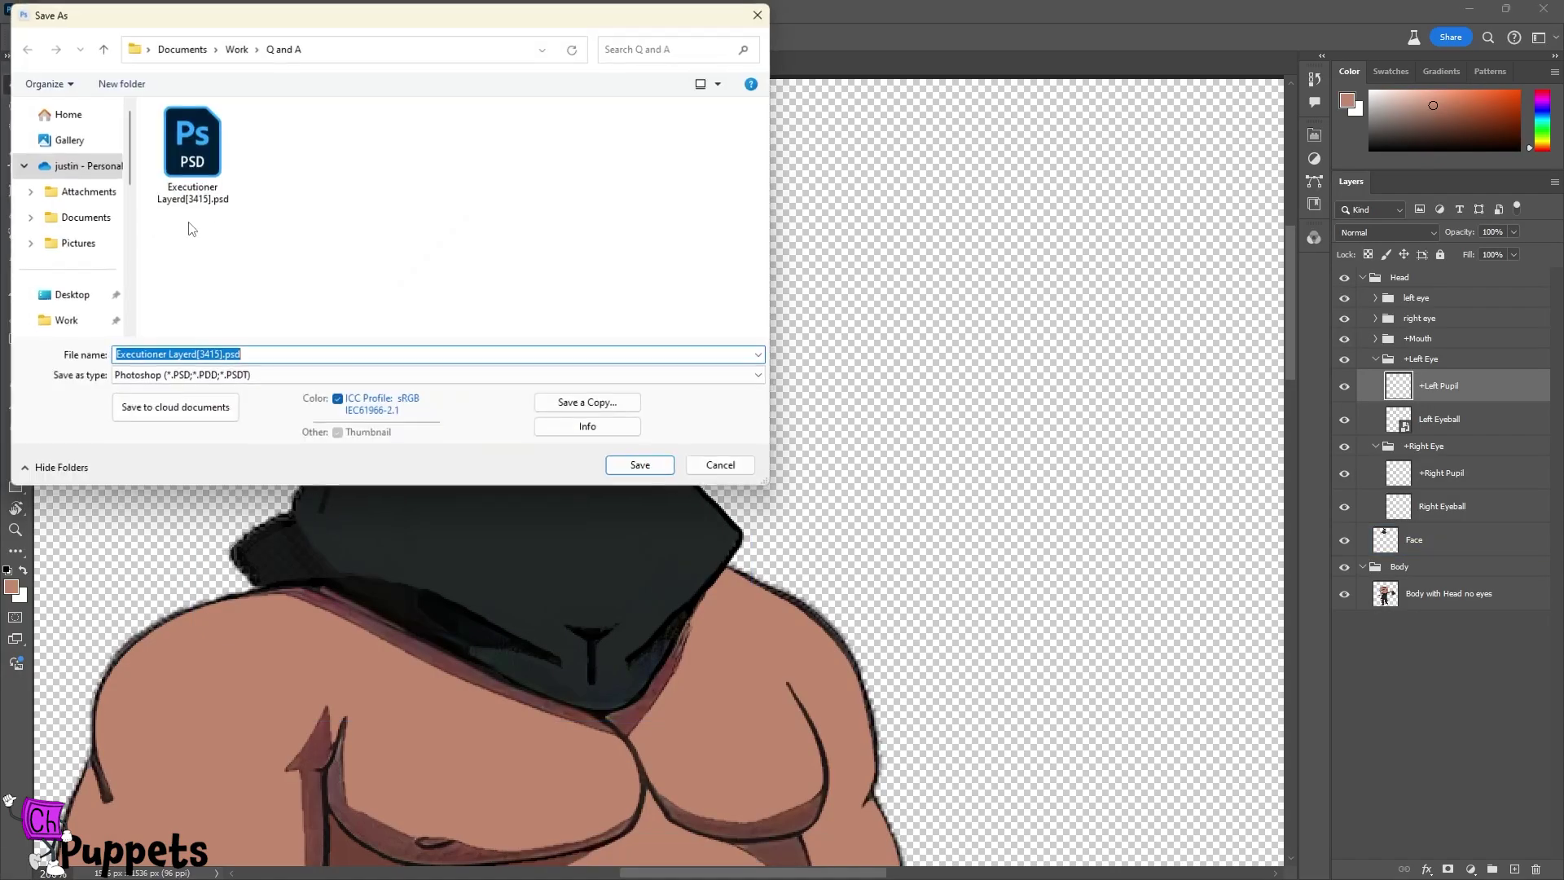
click(644, 467)
click(828, 447)
click(960, 254)
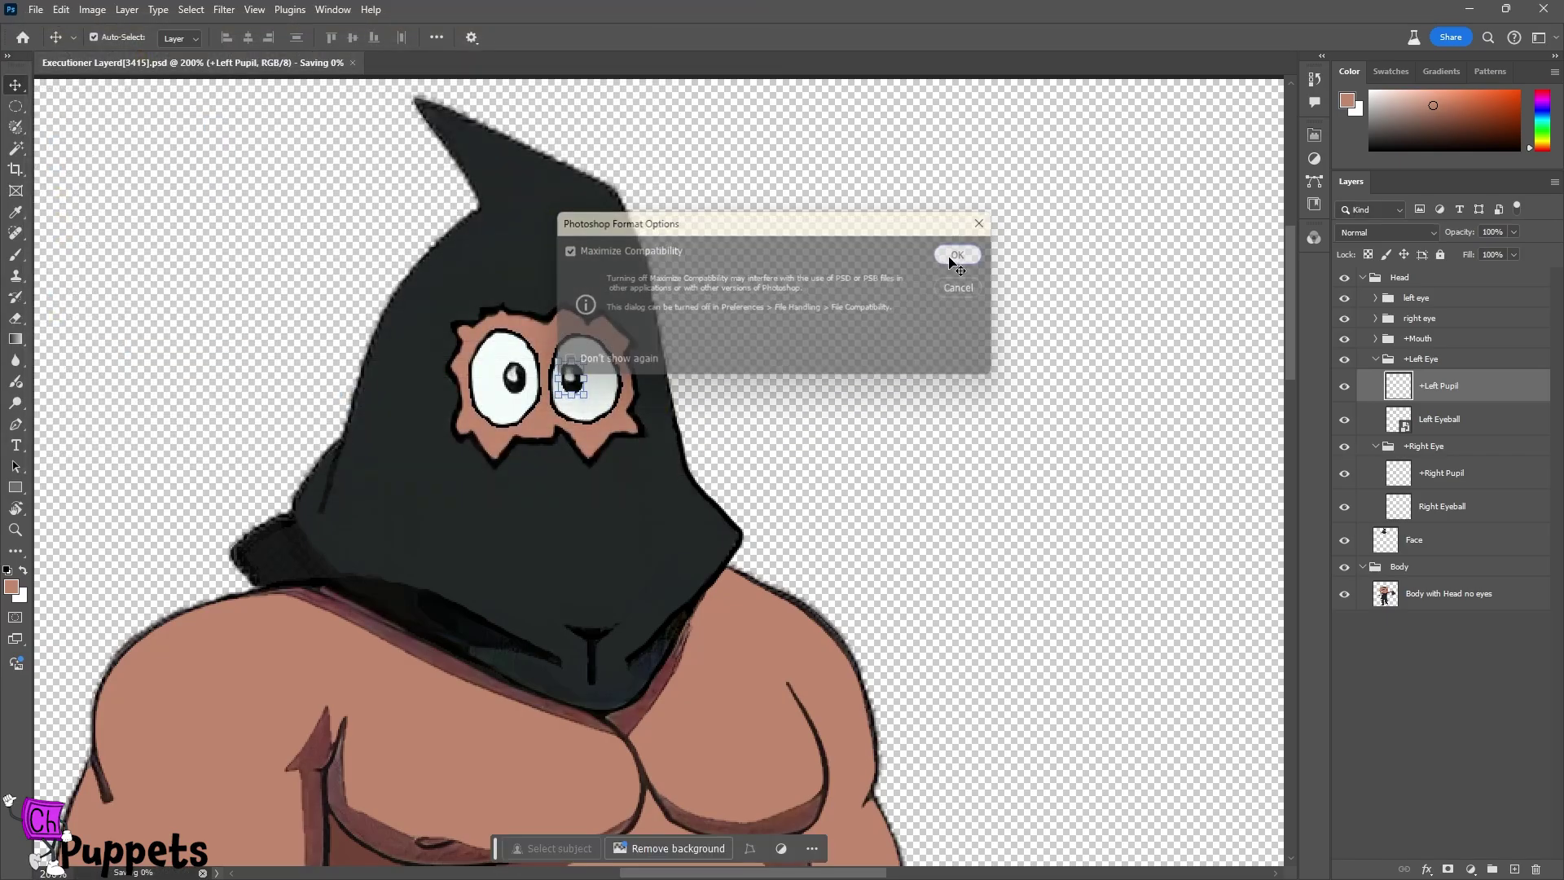
key(alt+Tab)
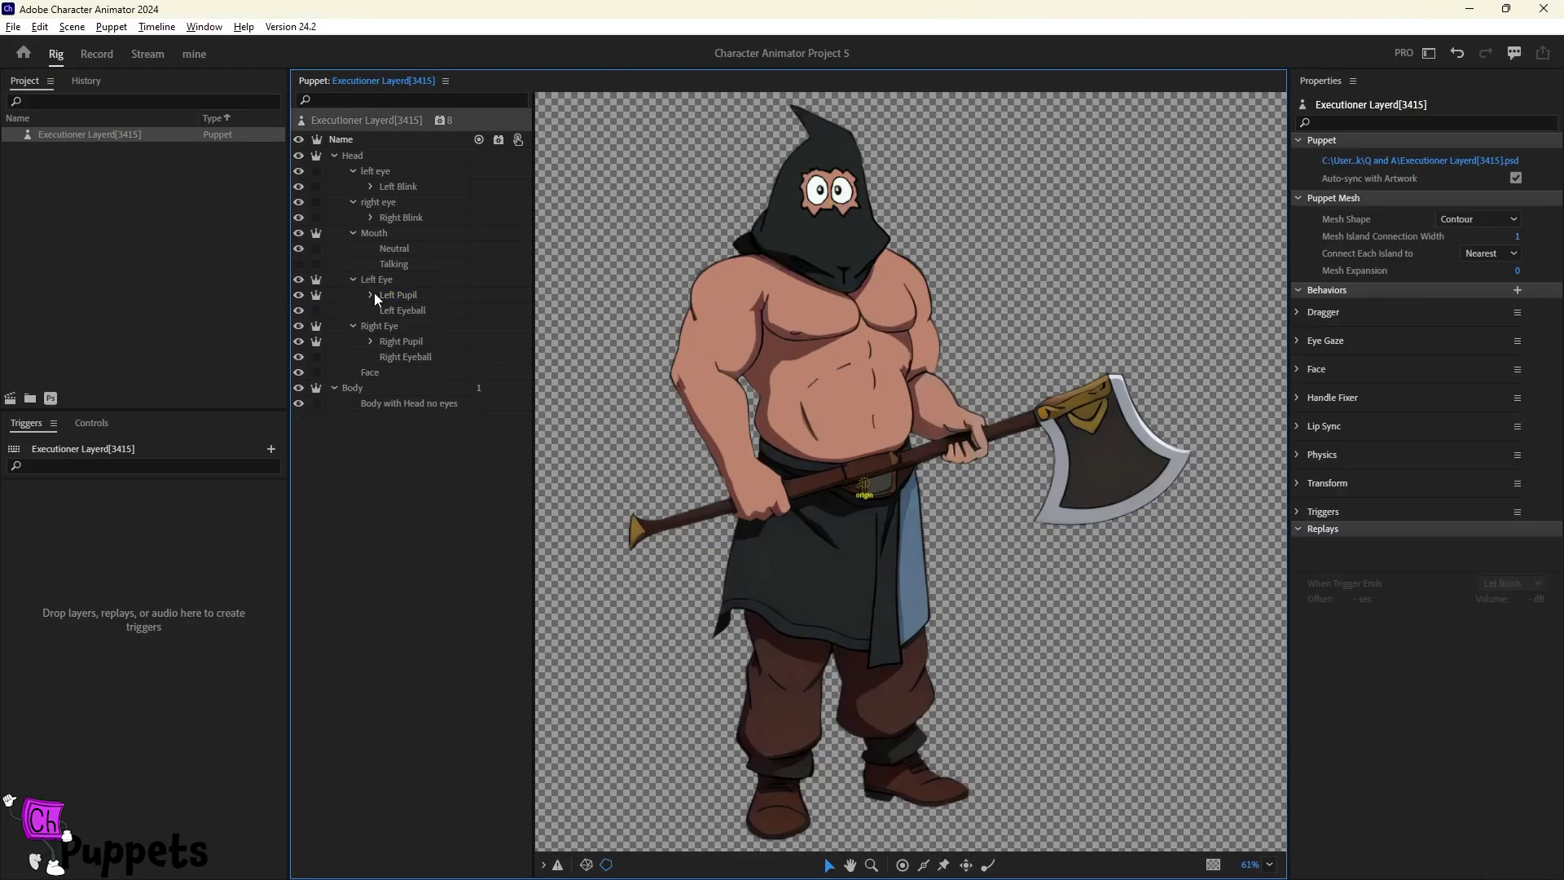
Step: In Photoshop, try reordering the +Left Pupil and +Right Pupil layers in the stack
key(alt+Tab)
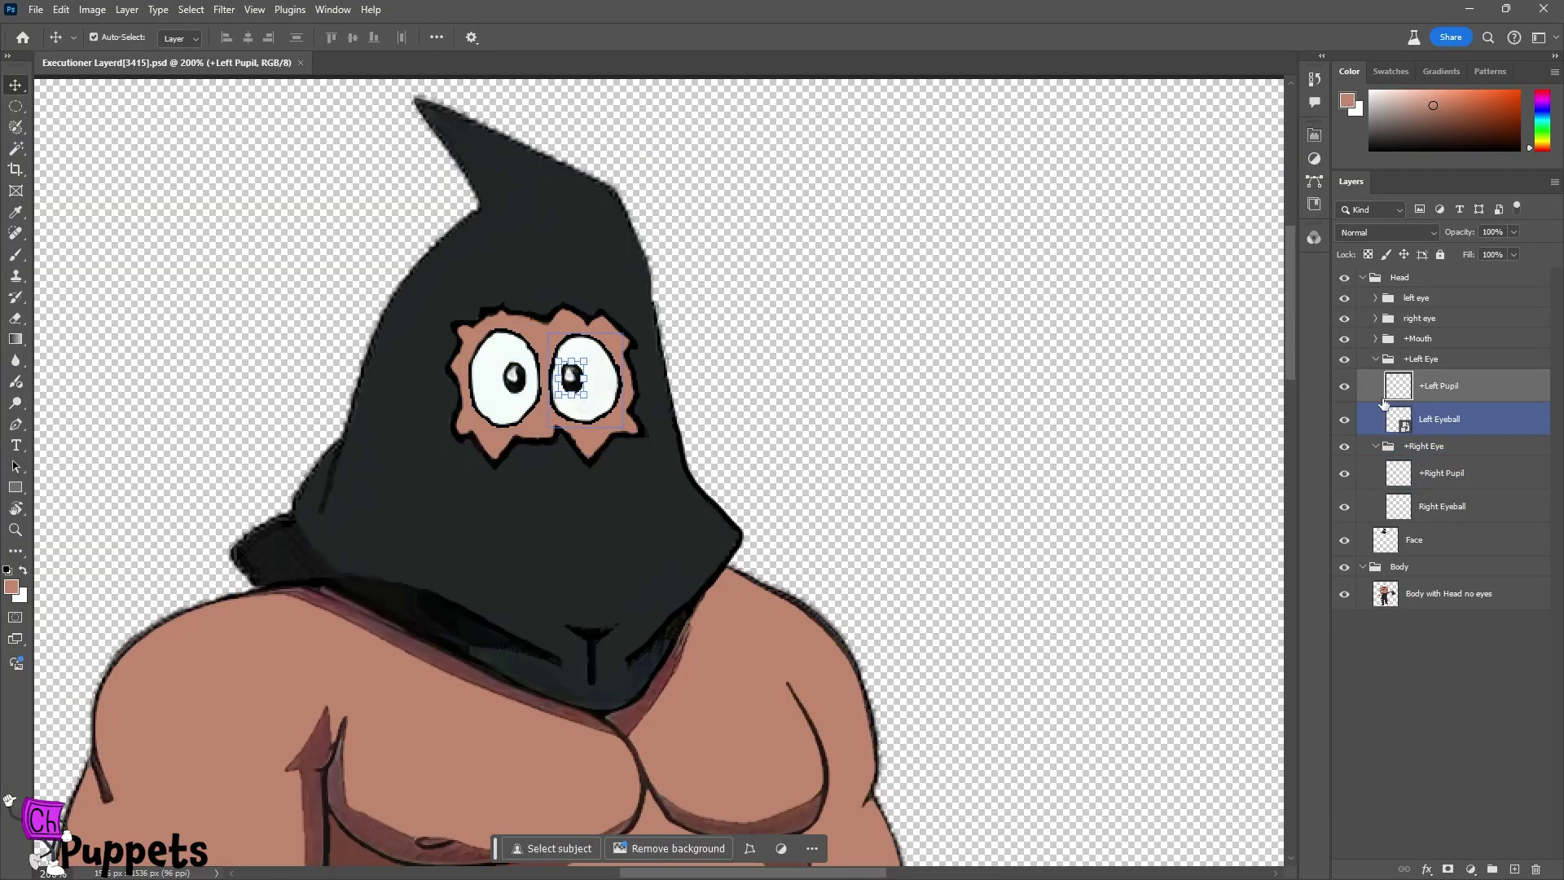
mouse_move(1440, 392)
mouse_down()
mouse_move(1374, 302)
mouse_move(1431, 388)
mouse_up()
drag(1434, 471, 1427, 399)
key(alt+Tab)
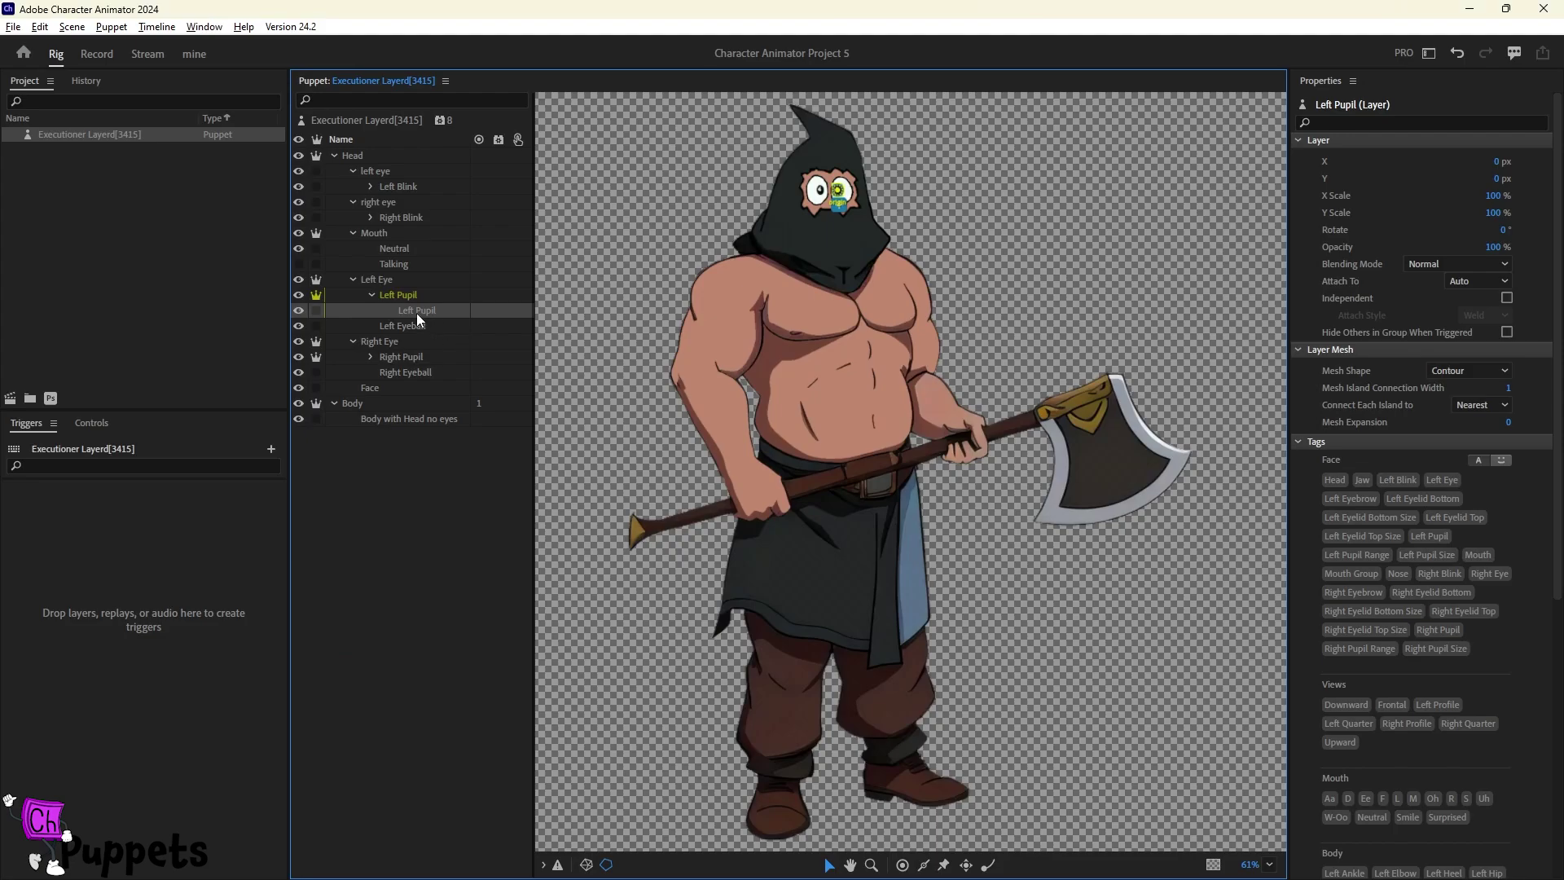
Step: Create clipping masks for the Right Pupil and Left Pupil groups in the Executioner puppet
click(371, 357)
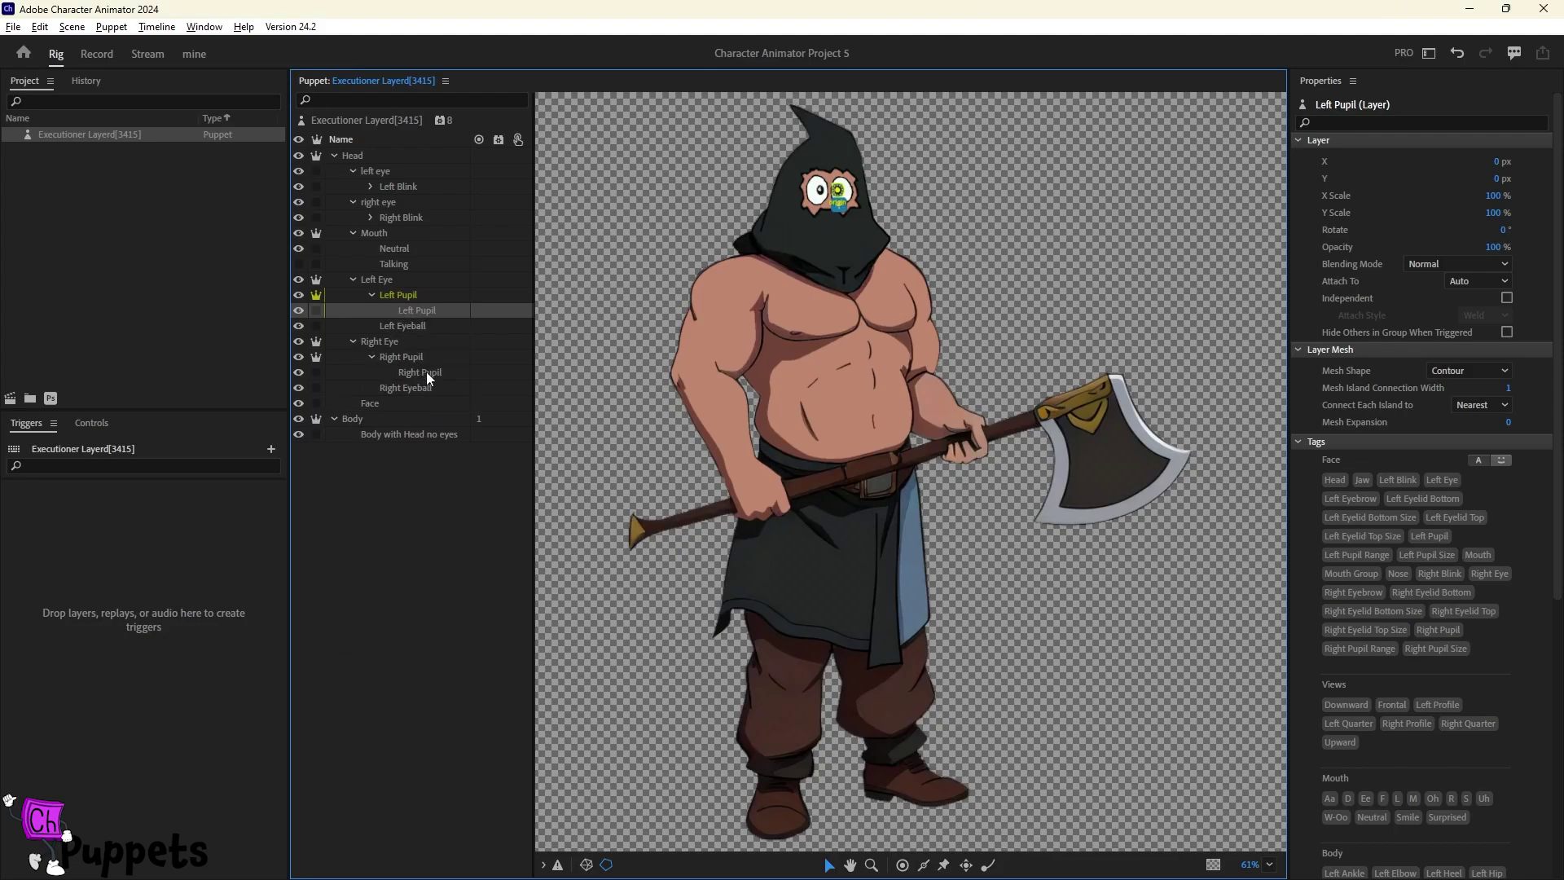
click(427, 371)
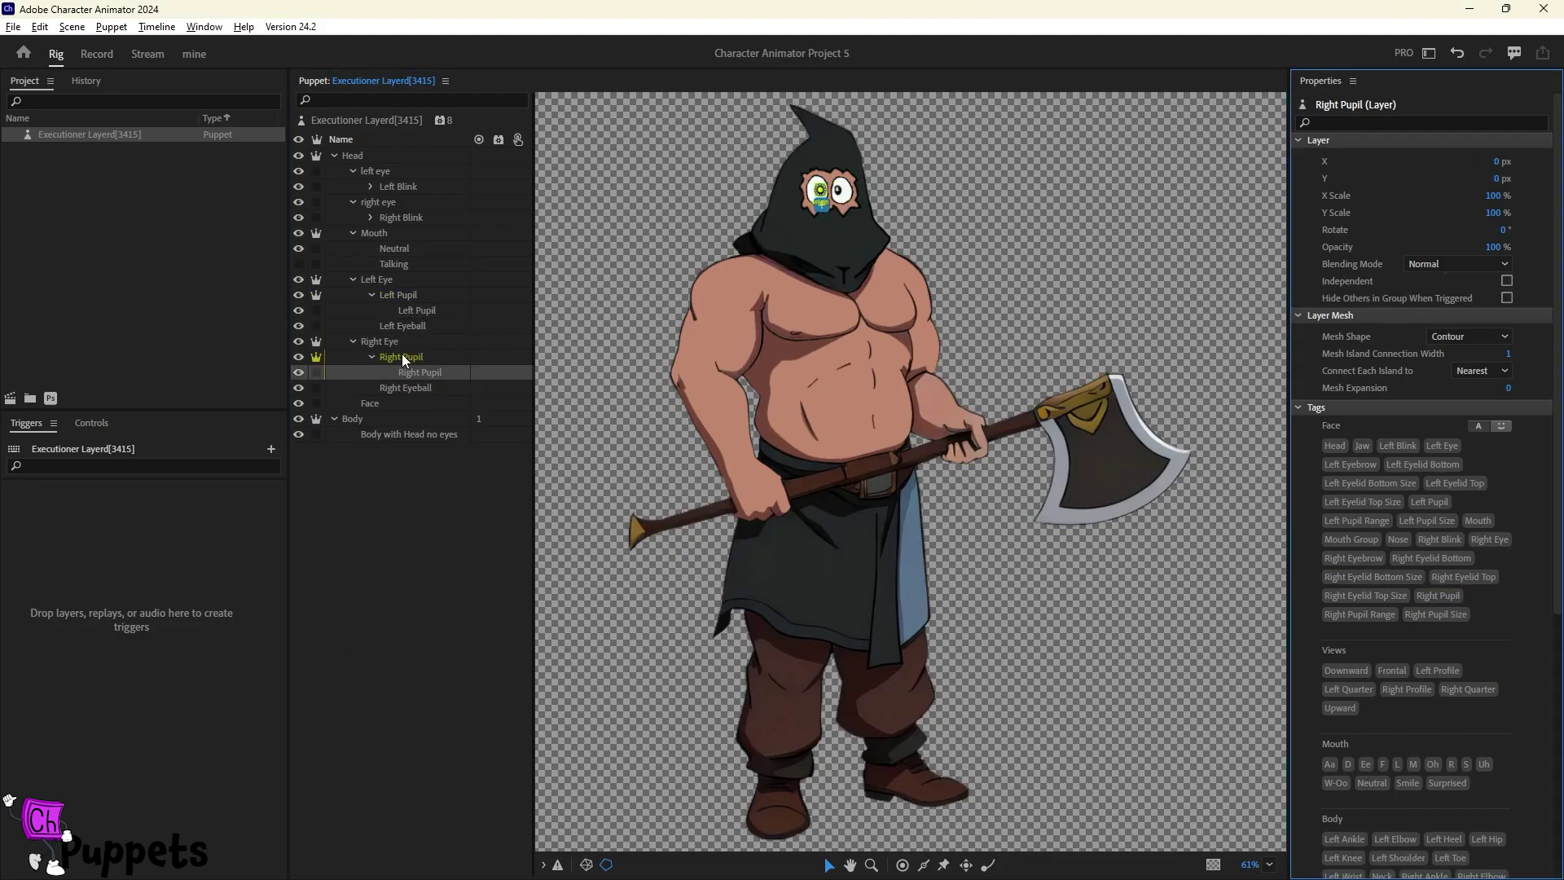
click(407, 359)
click(383, 359)
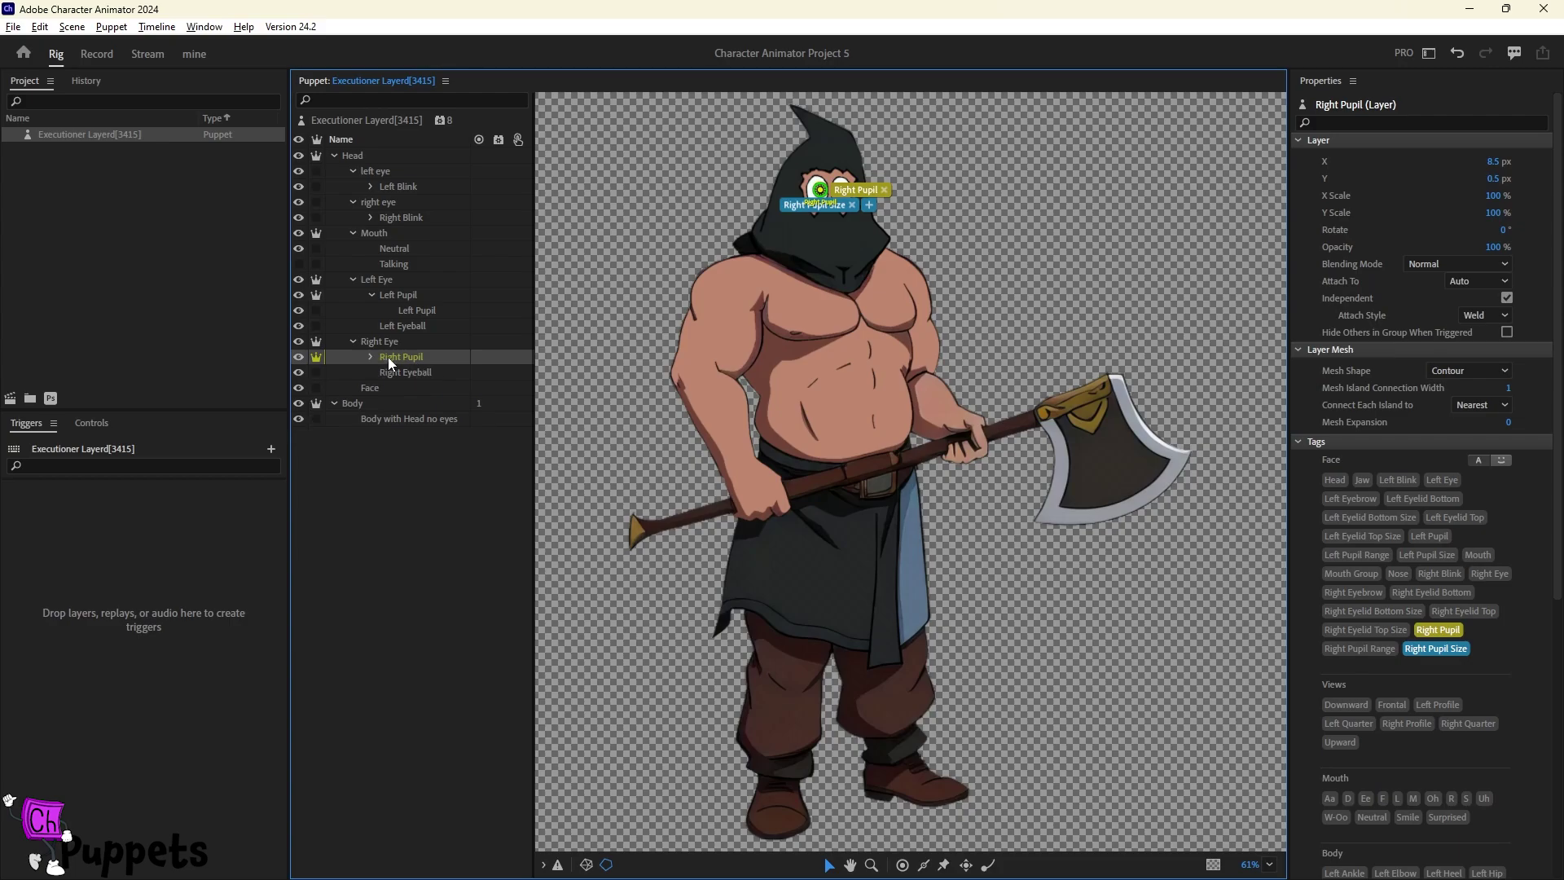
click(371, 295)
click(71, 27)
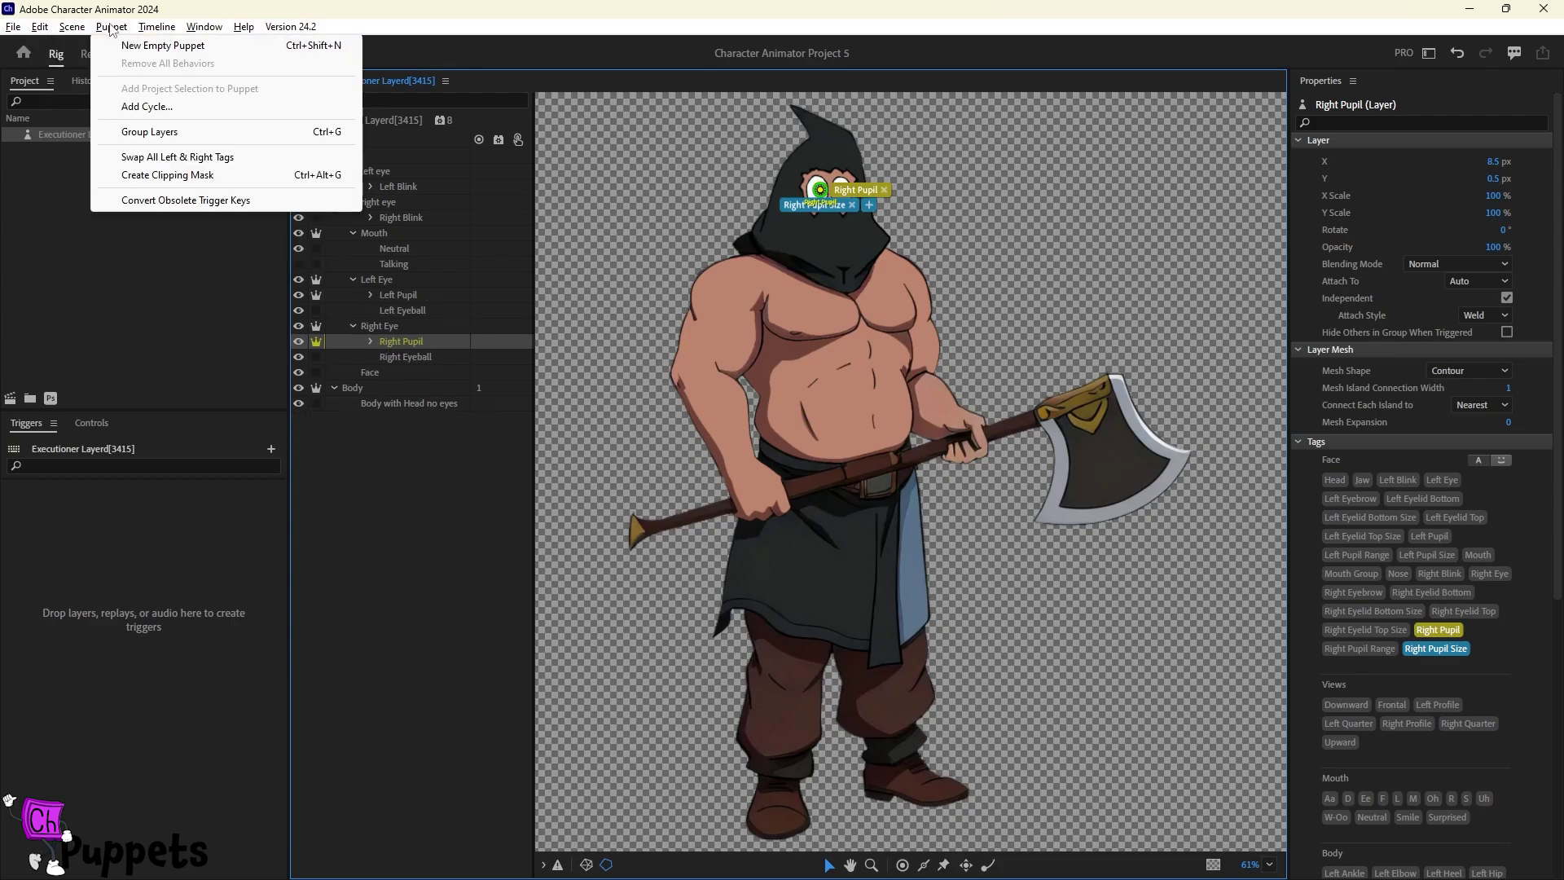
click(158, 175)
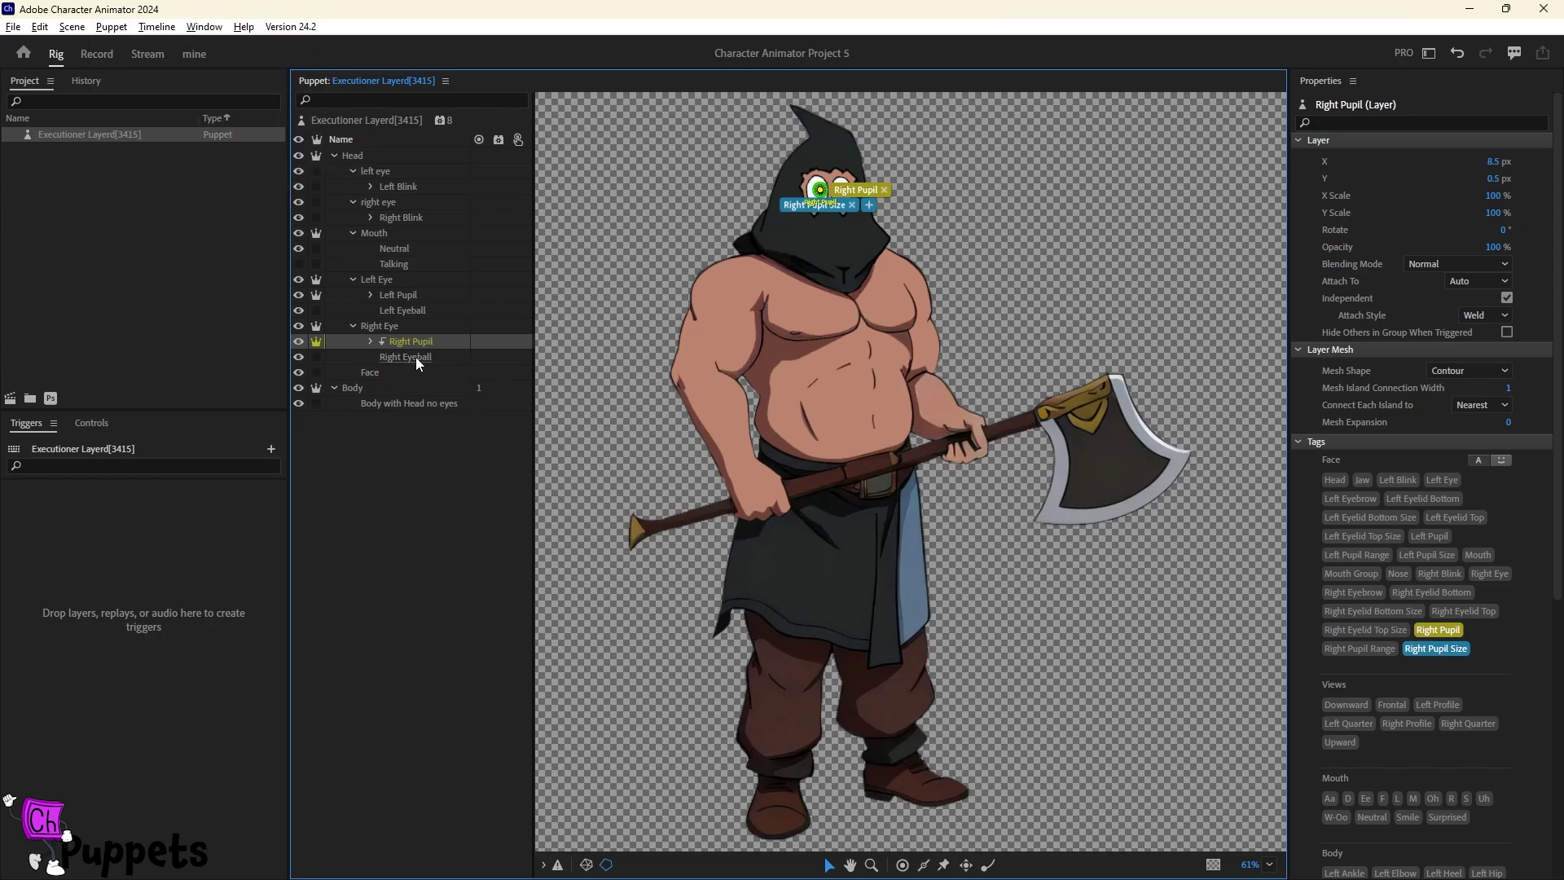
click(397, 298)
click(111, 27)
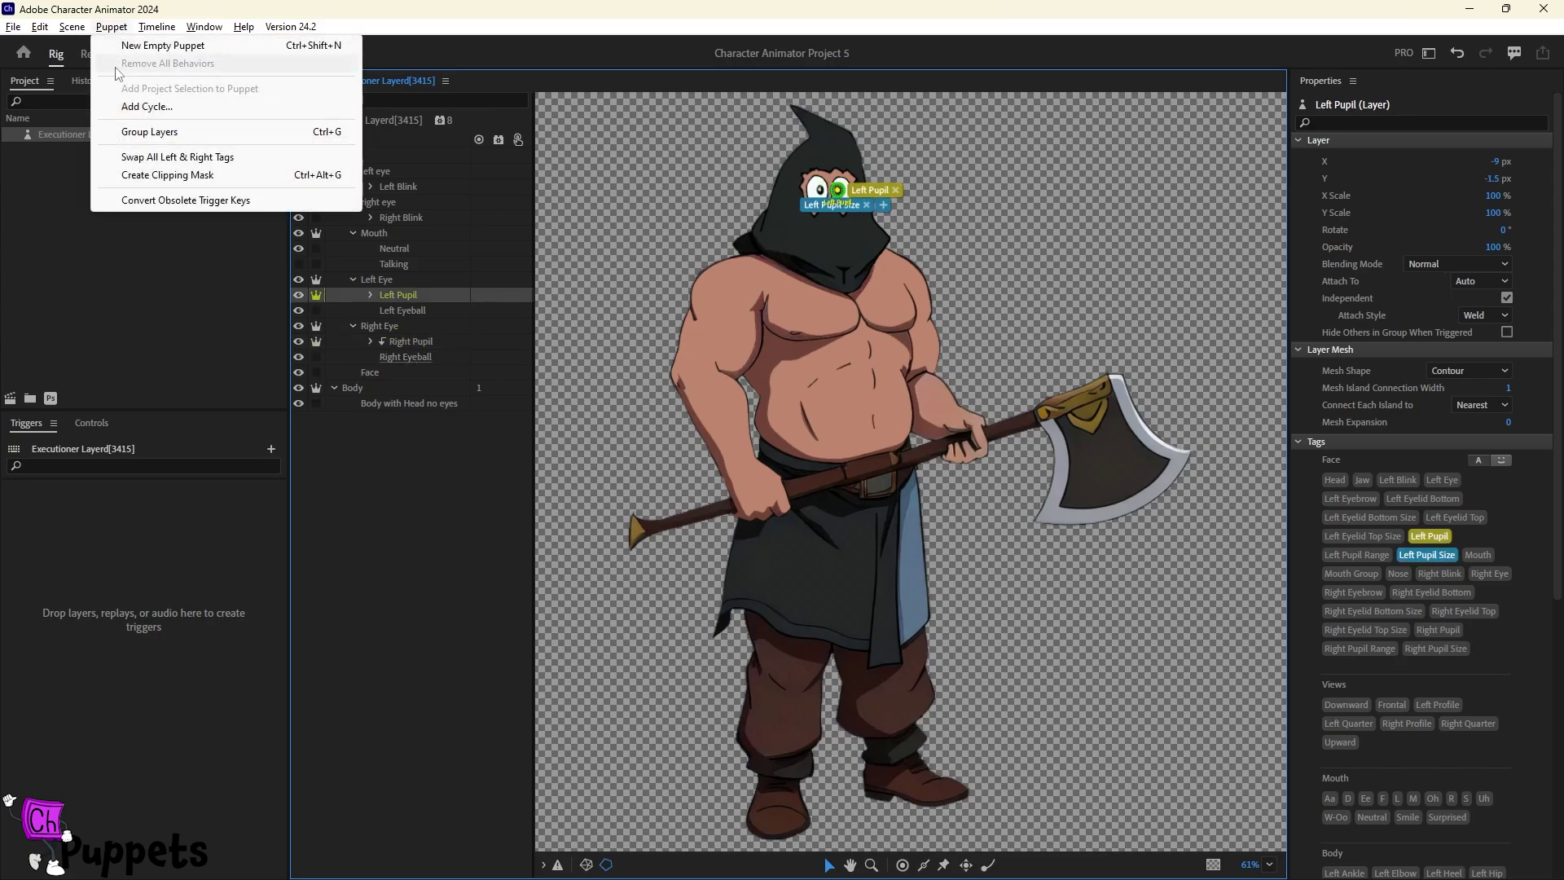
click(163, 176)
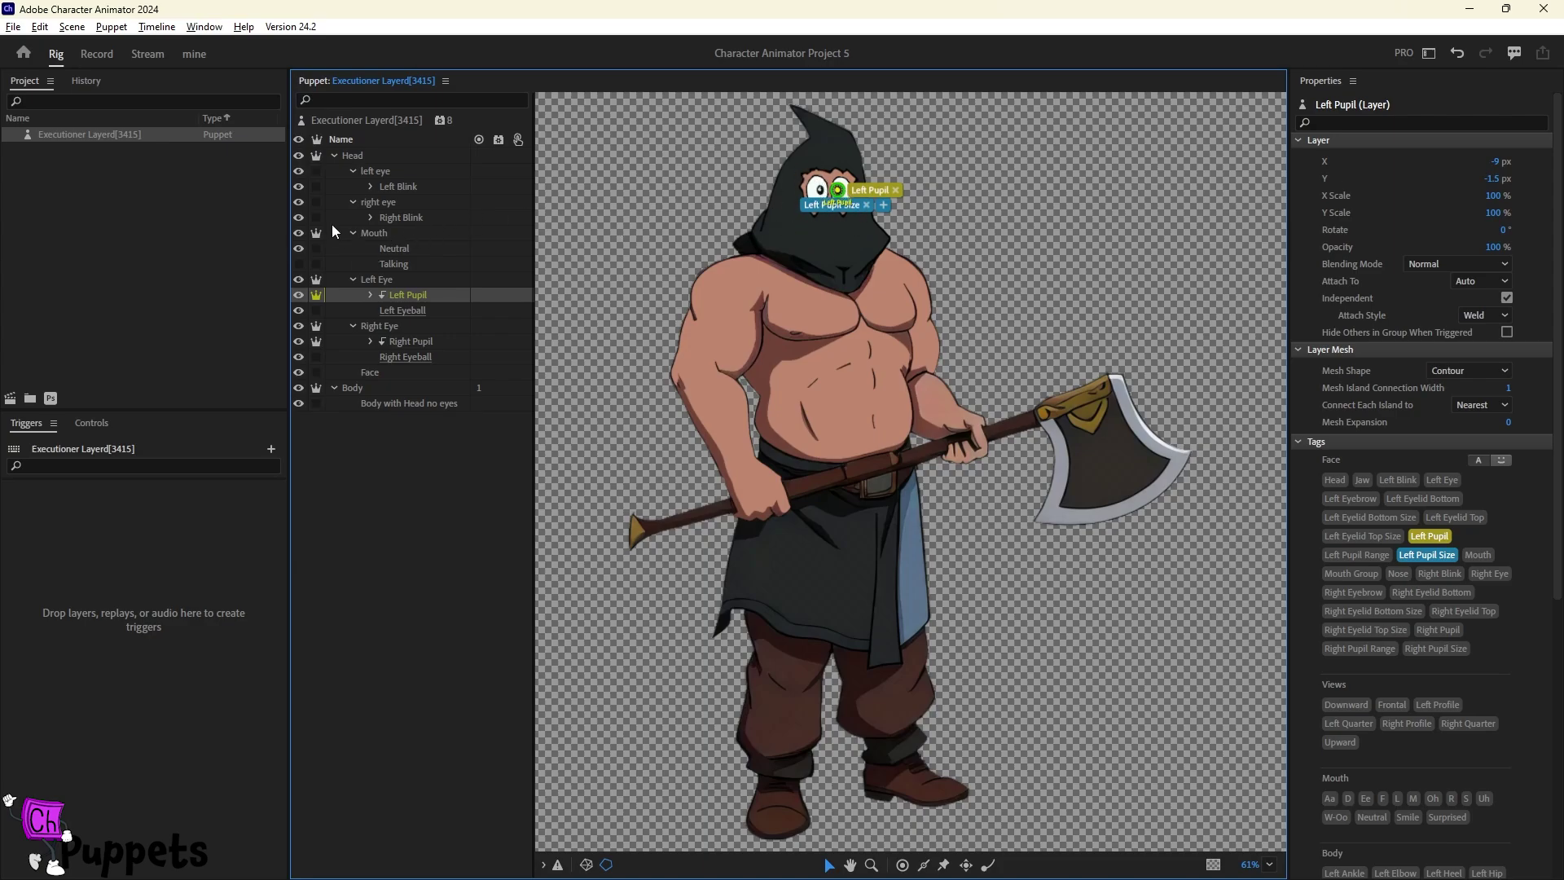
Step: Add the executioner puppet to a new scene and switch to the 'mine' workspace
click(10, 399)
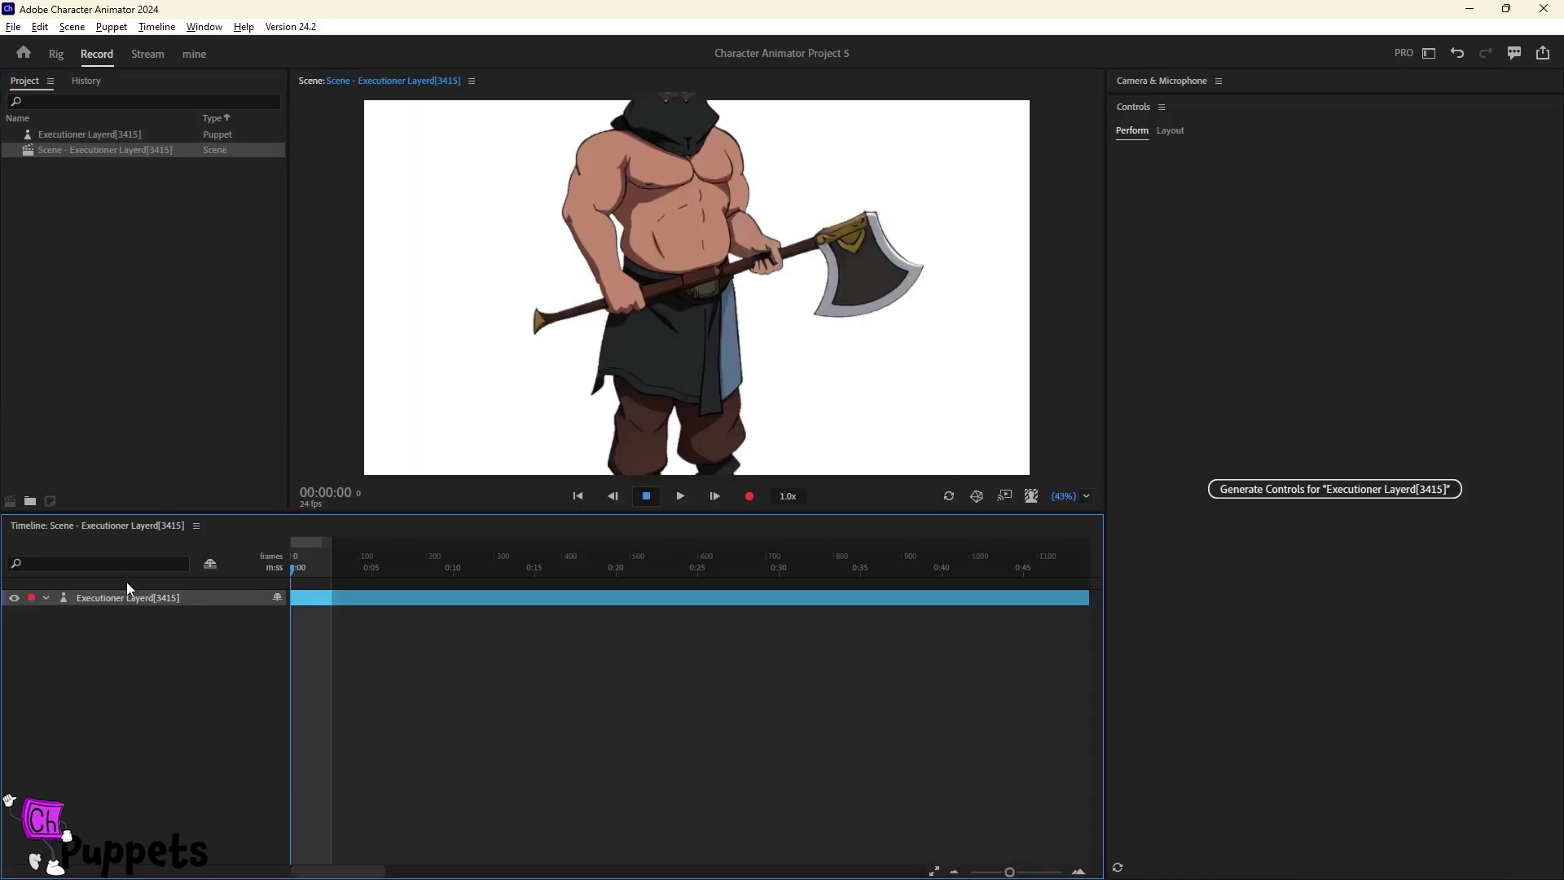
click(1131, 134)
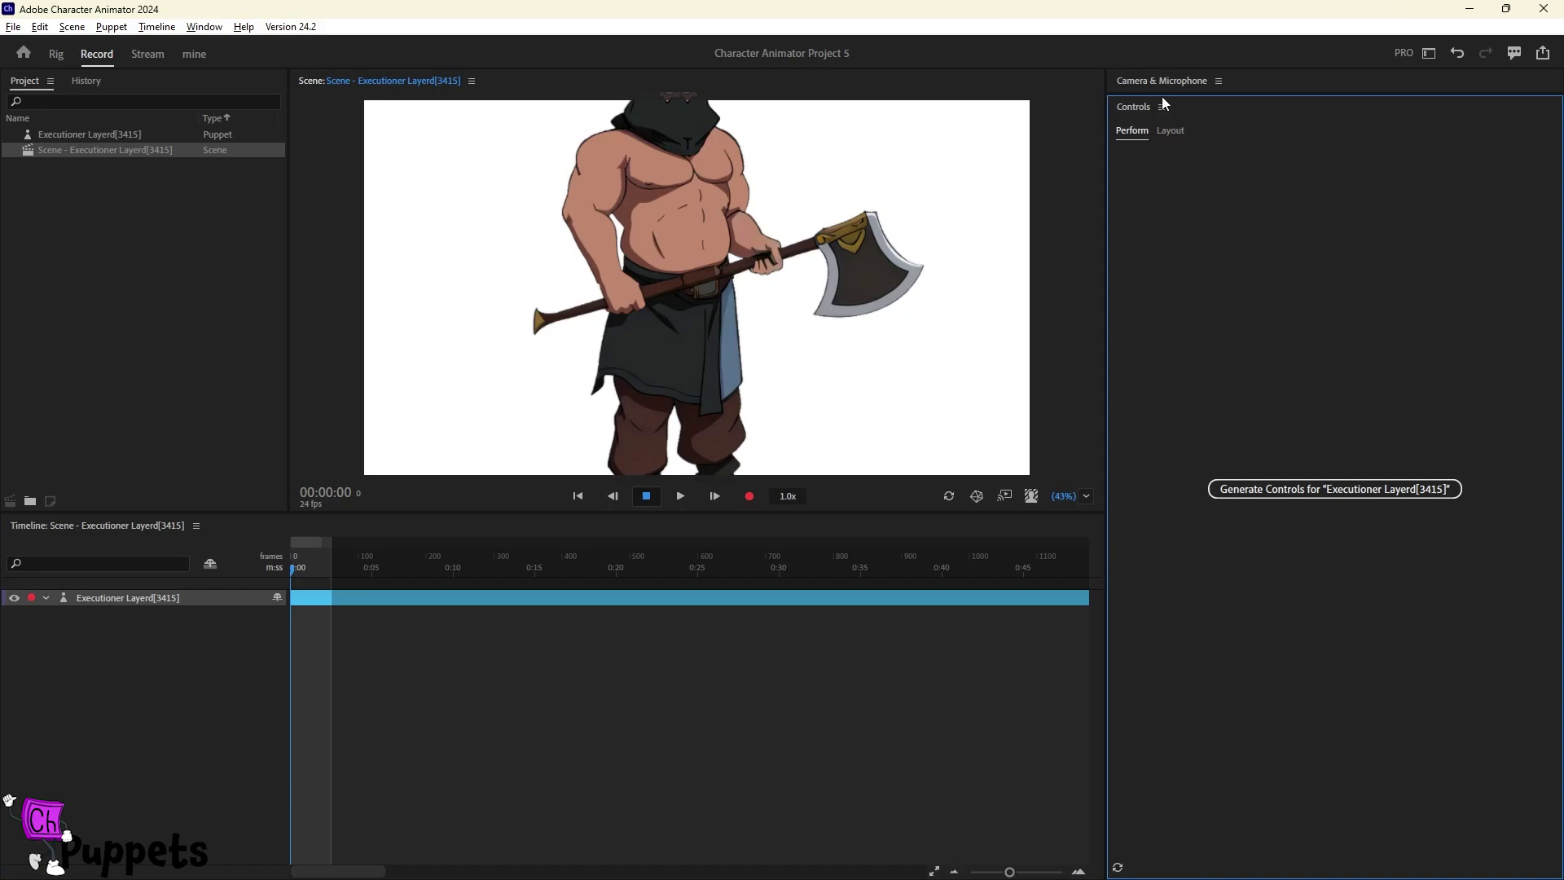
click(193, 54)
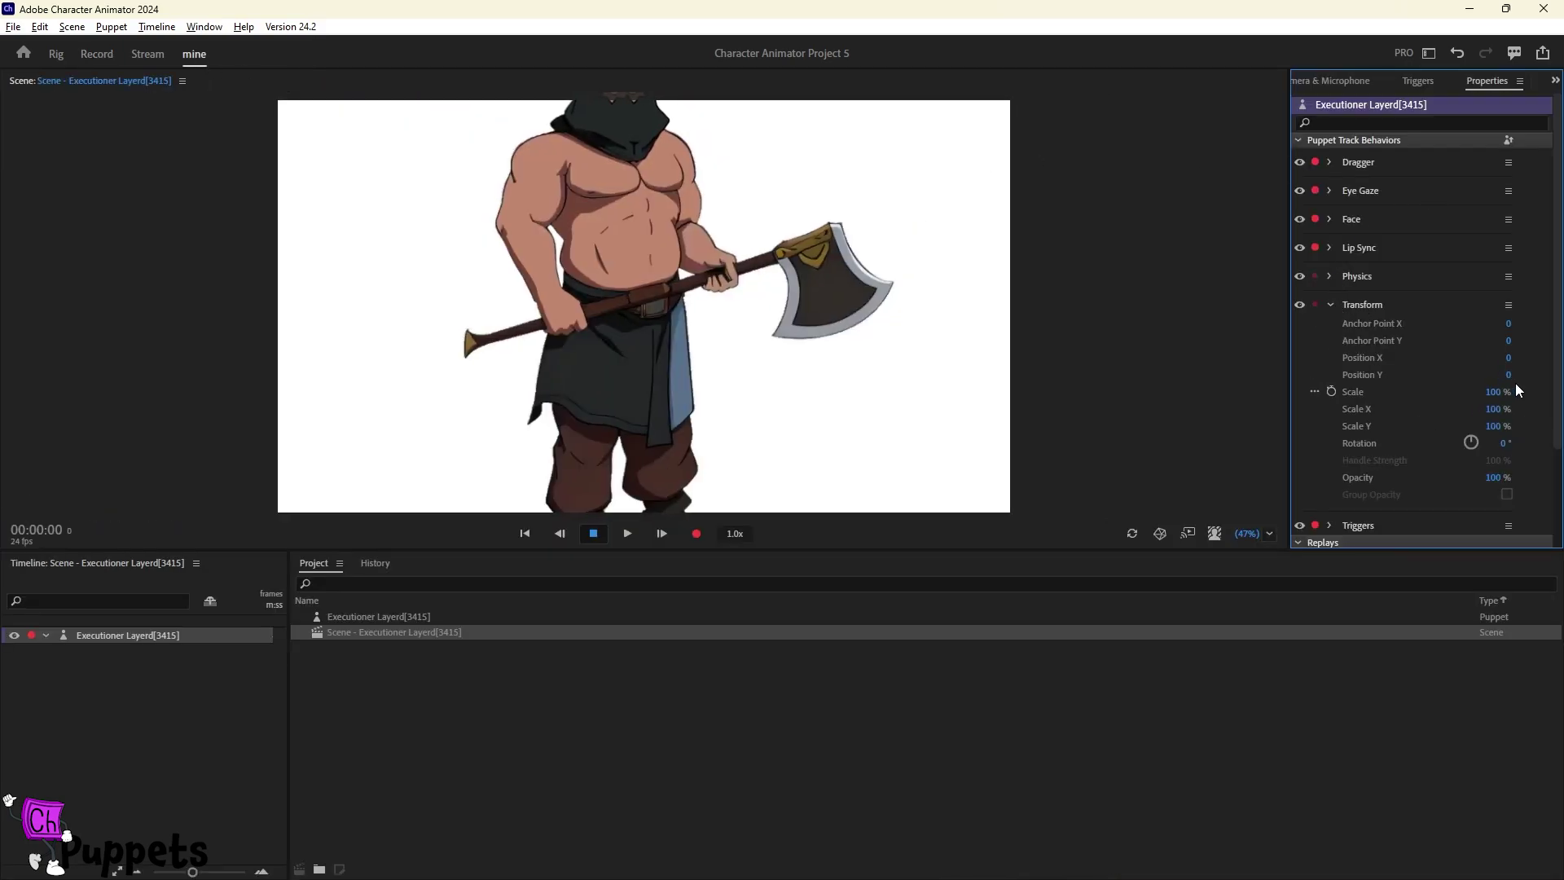
Step: Set Transform Position Y to 412 and arm Mouse & Touch Input for Eye Gaze
drag(1508, 375, 1537, 375)
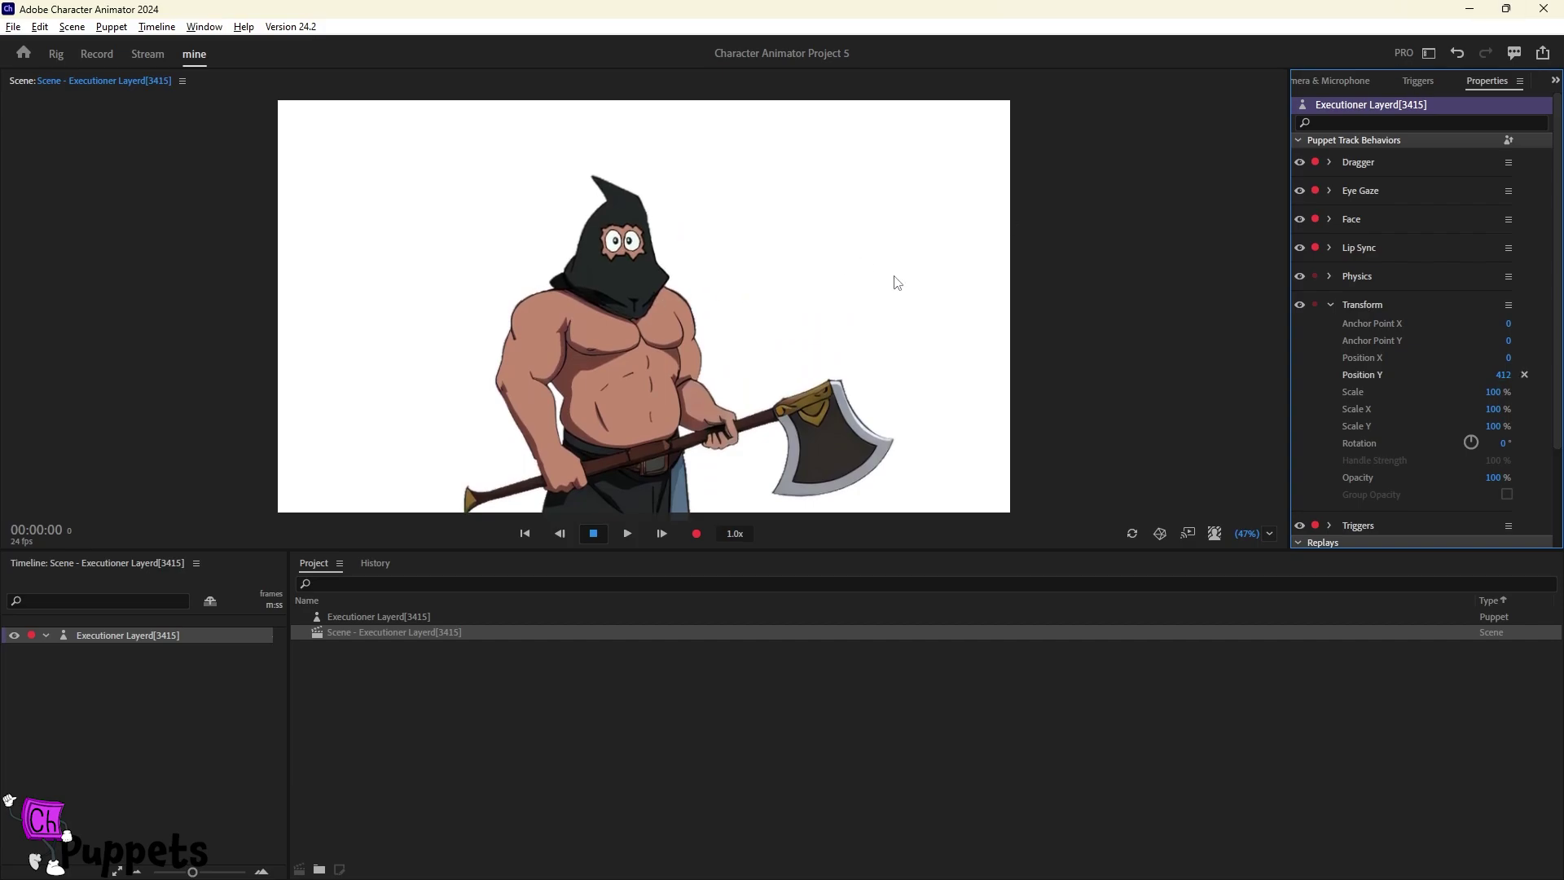
click(1330, 190)
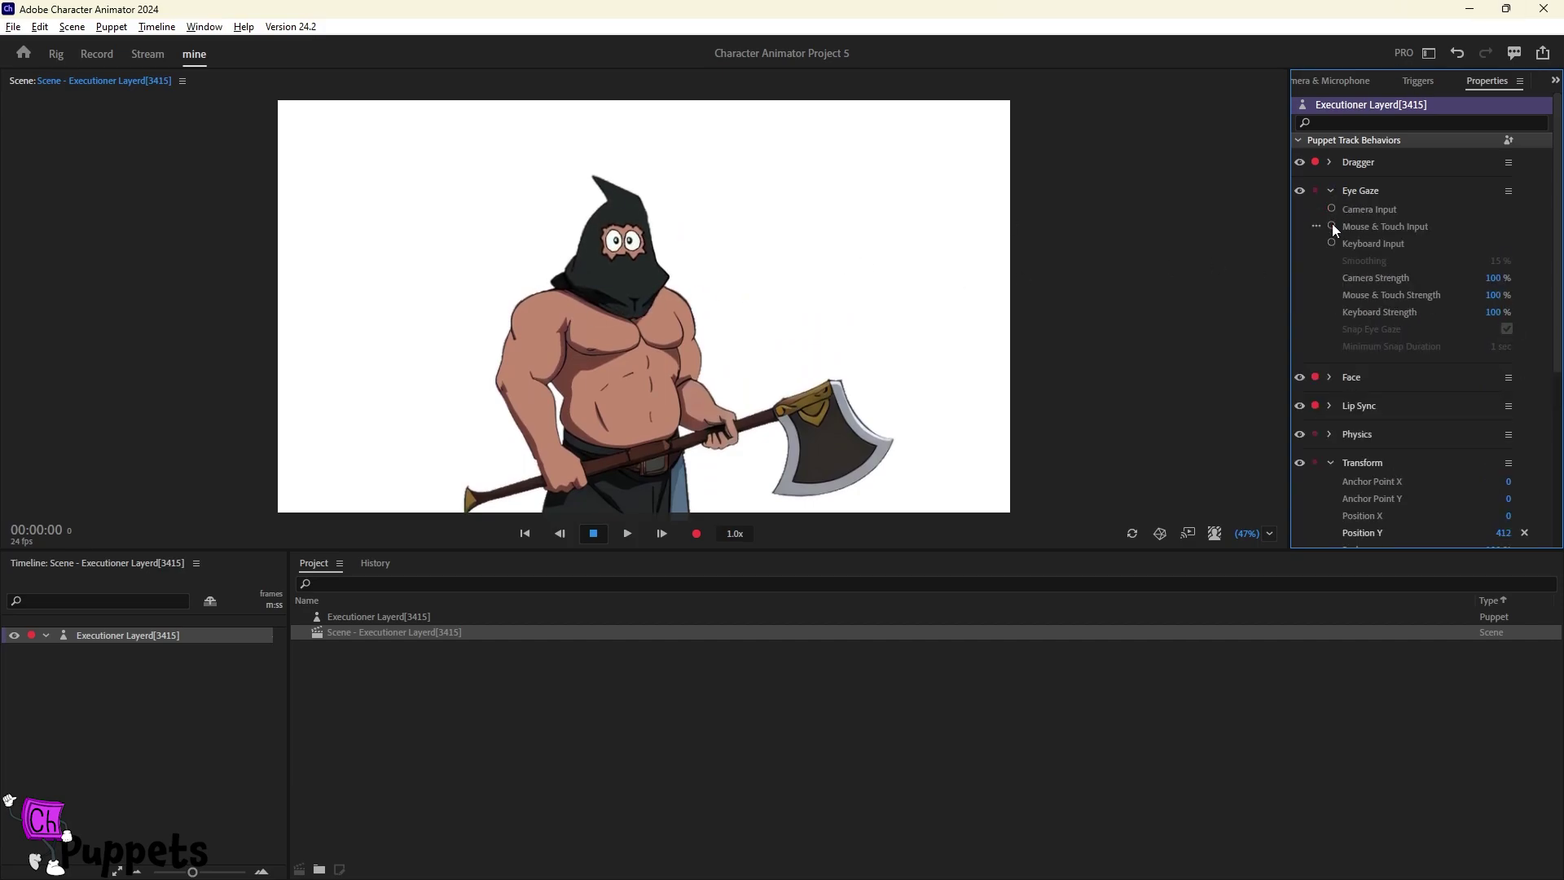
click(1506, 329)
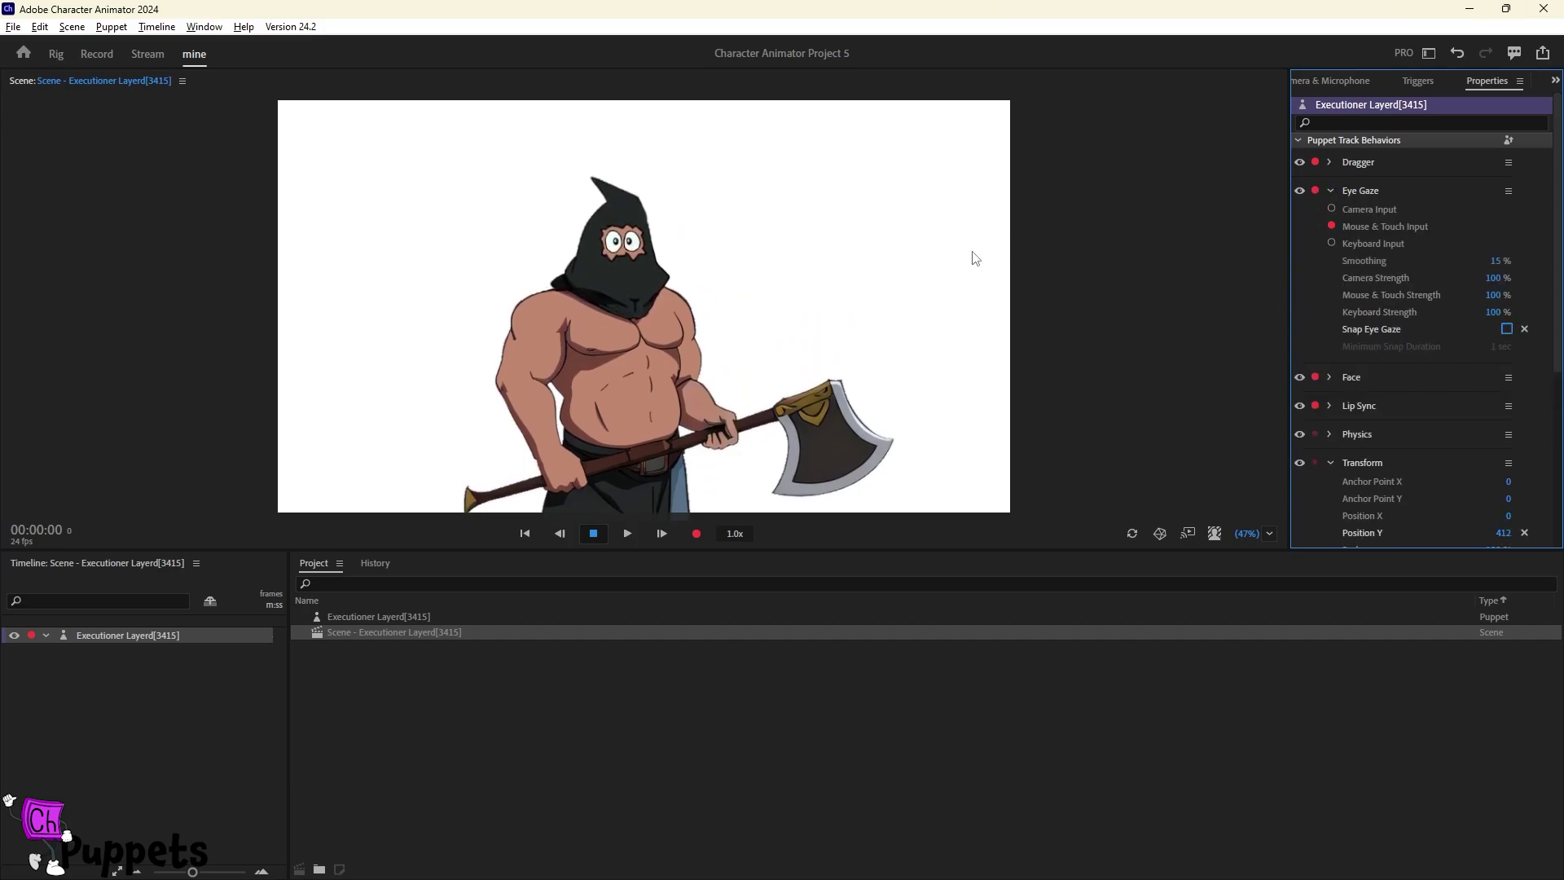